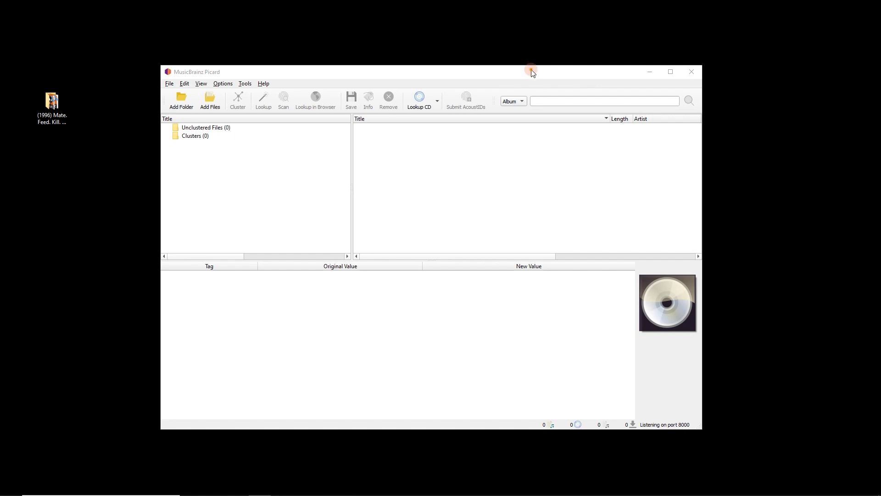
# Step: Check the contents of the "(1996) Mate. Feed. Kill. Repeat" folder and load the folder into MusicBrainz Picard
pyautogui.click(56, 112)
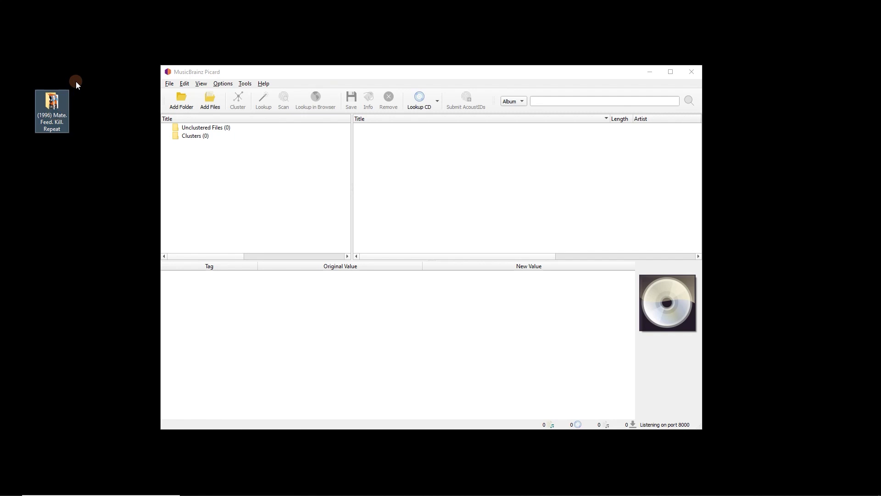
pyautogui.doubleClick(59, 109)
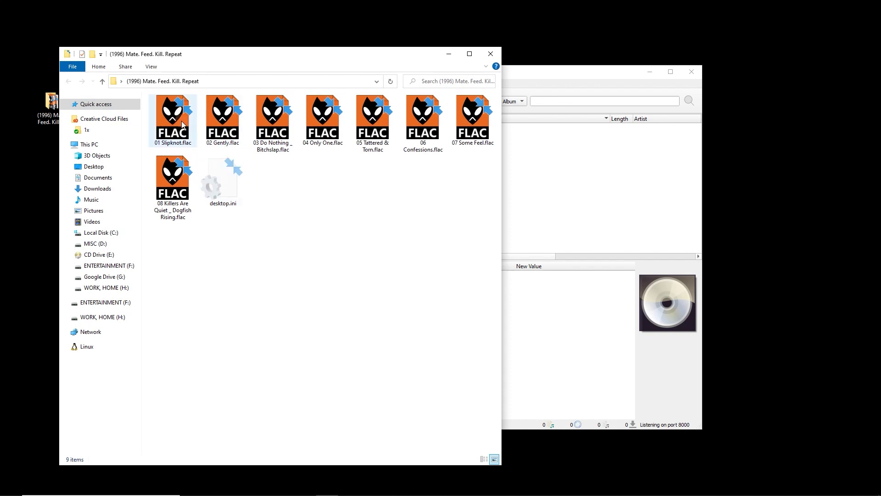
pyautogui.click(490, 54)
pyautogui.moveTo(65, 109); pyautogui.dragTo(236, 177)
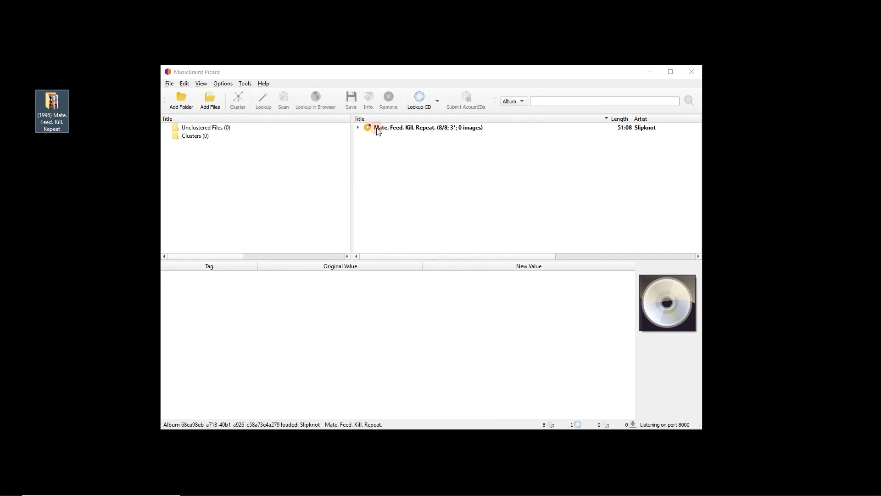
# Step: Move the matched Mate. Feed. Kill. Repeat. album back to Unclustered Files, clearing it from the album list
pyautogui.click(379, 129)
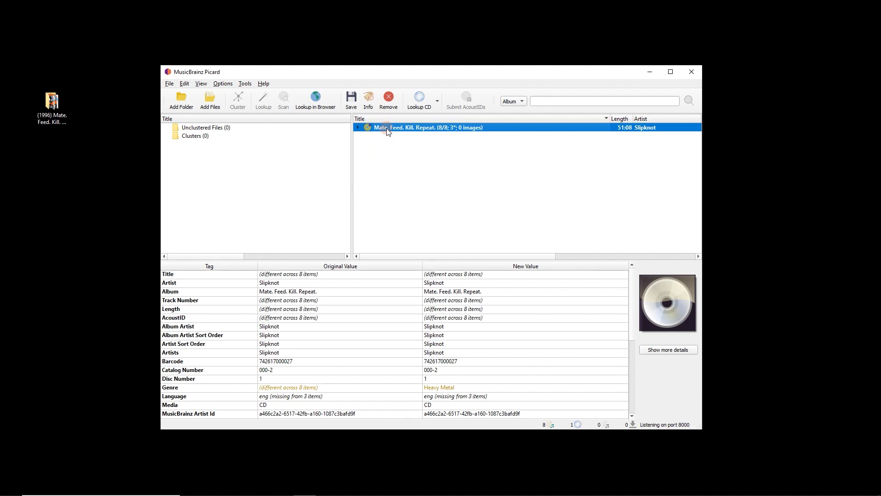
pyautogui.moveTo(382, 125); pyautogui.dragTo(204, 130)
pyautogui.click(206, 128)
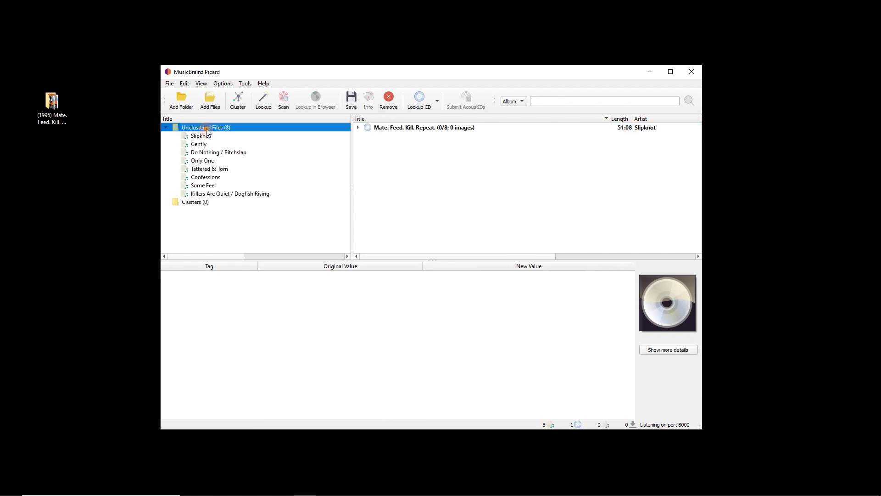
pyautogui.moveTo(377, 128); pyautogui.dragTo(210, 129)
pyautogui.click(210, 129)
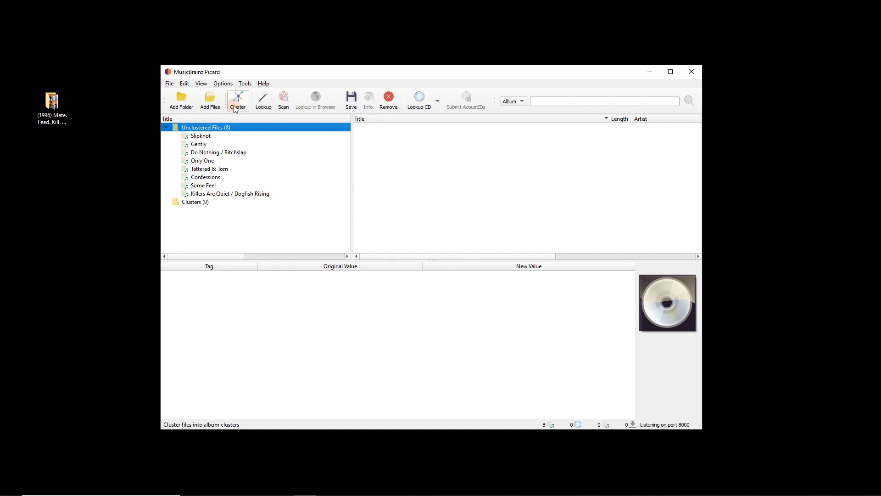
# Step: Cluster the unclustered files and look up the Mate. Feed. Kill. Repeat. cluster
pyautogui.click(239, 103)
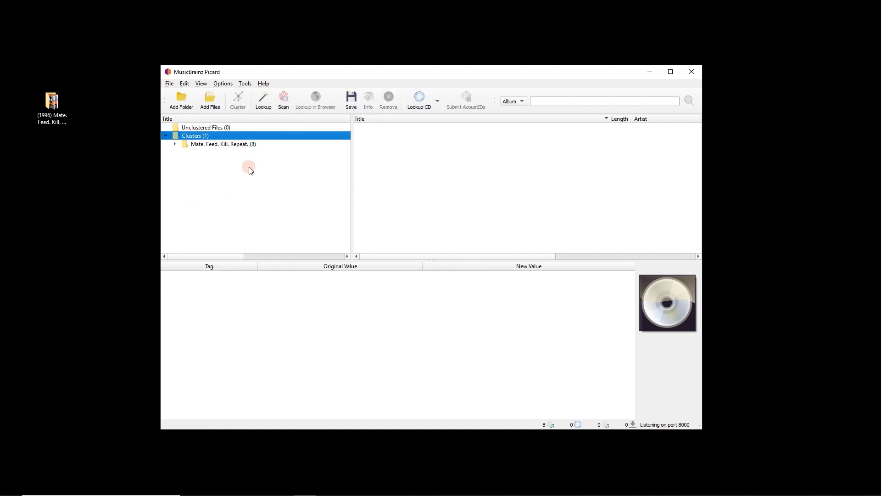
pyautogui.click(260, 189)
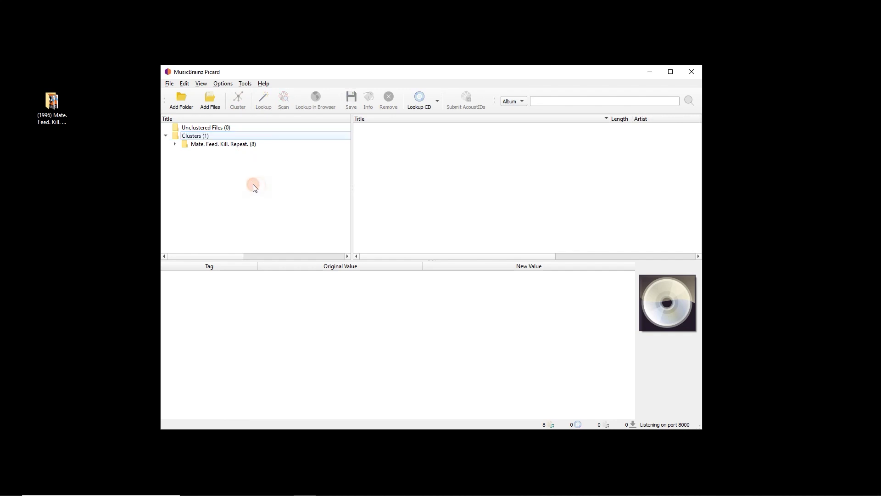
pyautogui.click(232, 145)
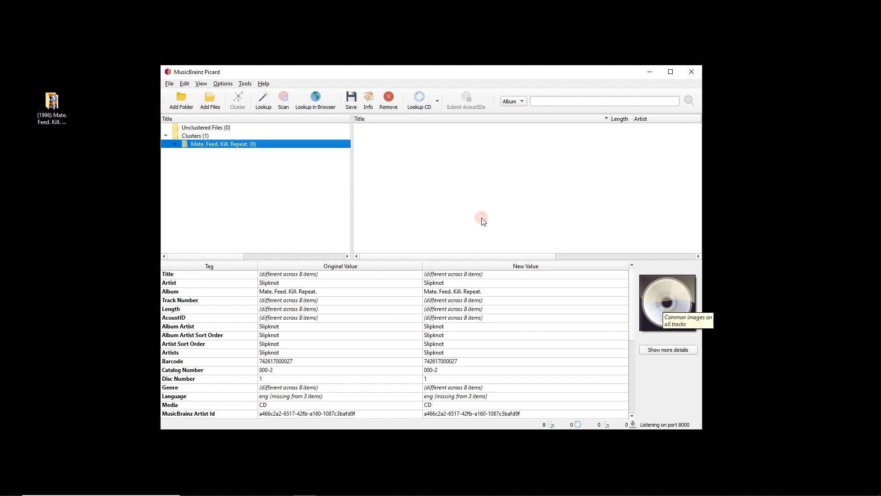
pyautogui.click(260, 103)
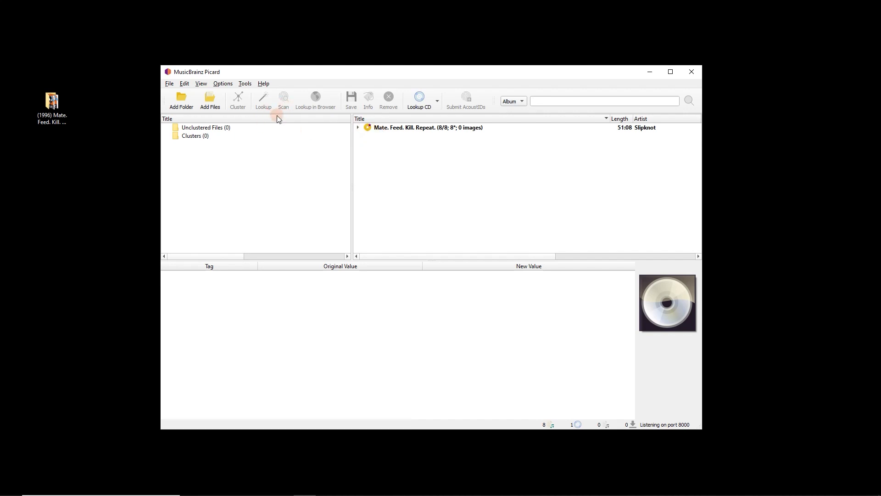
# Step: Switch the album to the 8-track 1996 US CD version from Pale One, catalog number 000-2, and expand its track list
pyautogui.rightClick(404, 130)
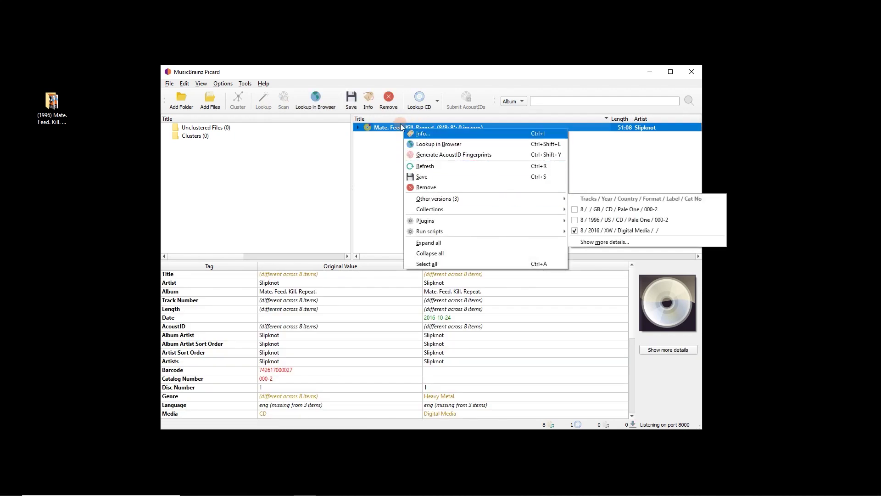
pyautogui.click(634, 221)
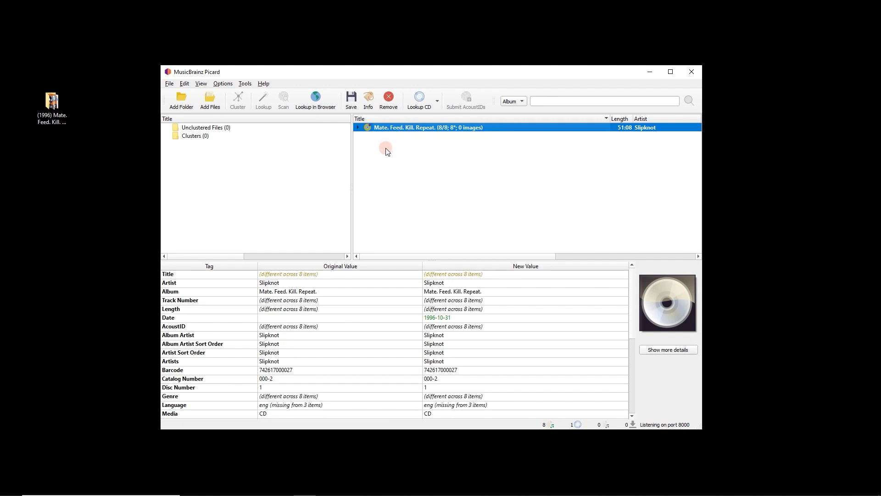
pyautogui.click(358, 127)
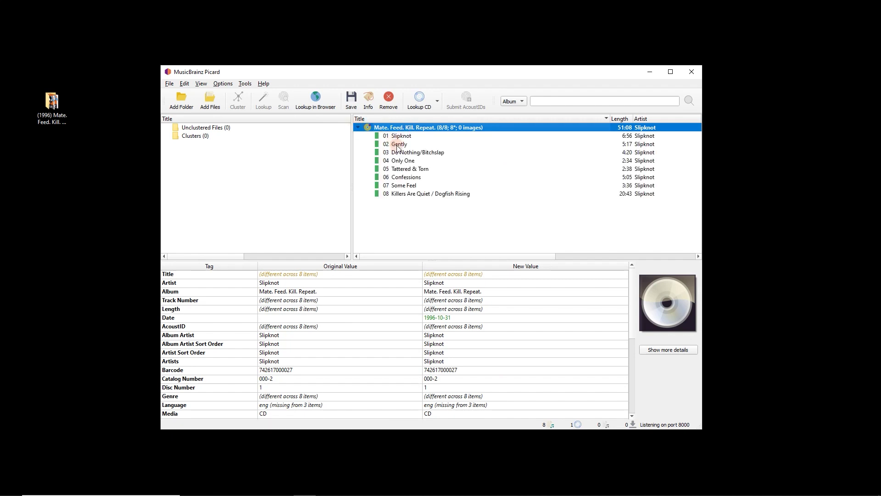
# Step: Detach the file from track 01 Slipknot by moving it to Unclustered Files
pyautogui.click(383, 136)
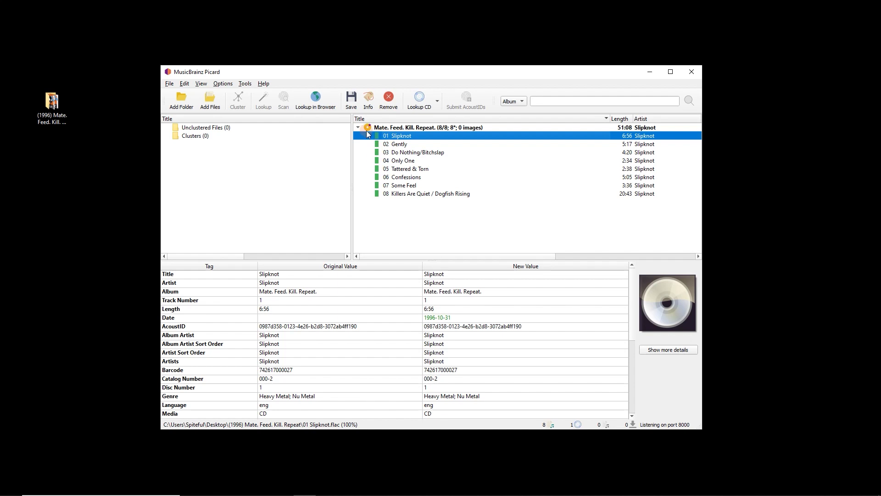
pyautogui.moveTo(374, 134); pyautogui.dragTo(287, 158)
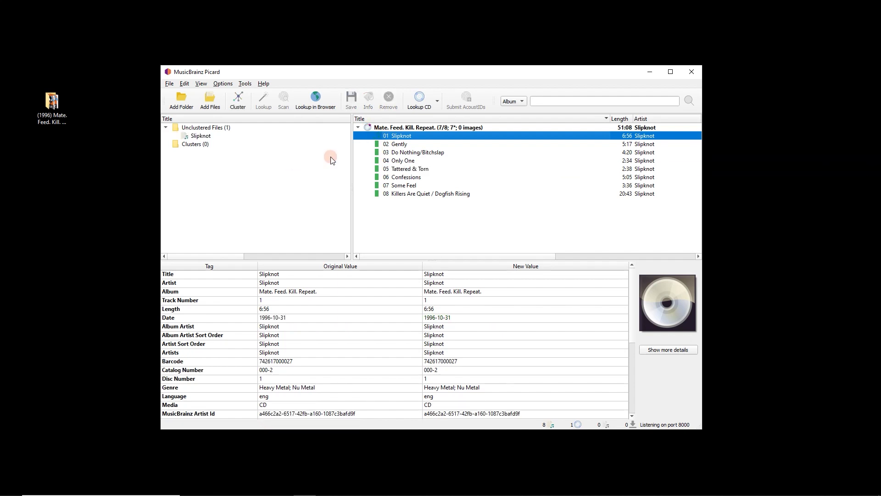
pyautogui.click(396, 168)
pyautogui.click(197, 136)
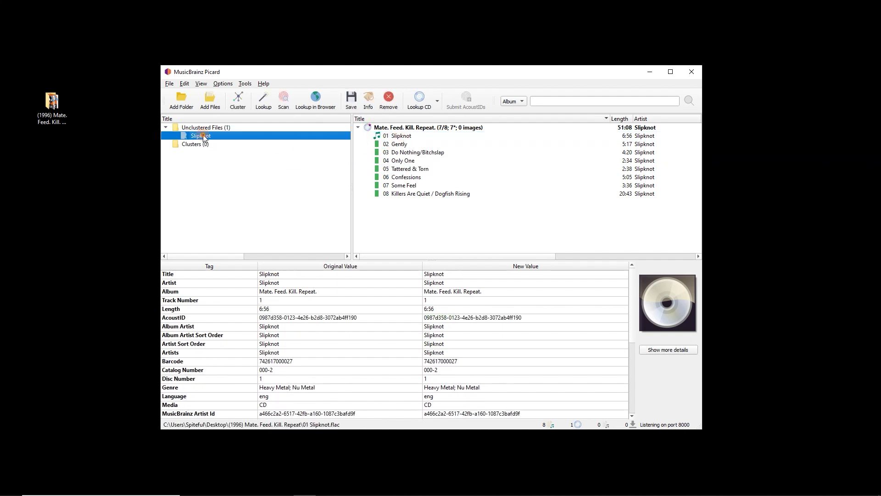
# Step: Compare the matched and unmatched tracks' tags and assign the unclustered Slipknot file to track 02 Gently
pyautogui.click(382, 129)
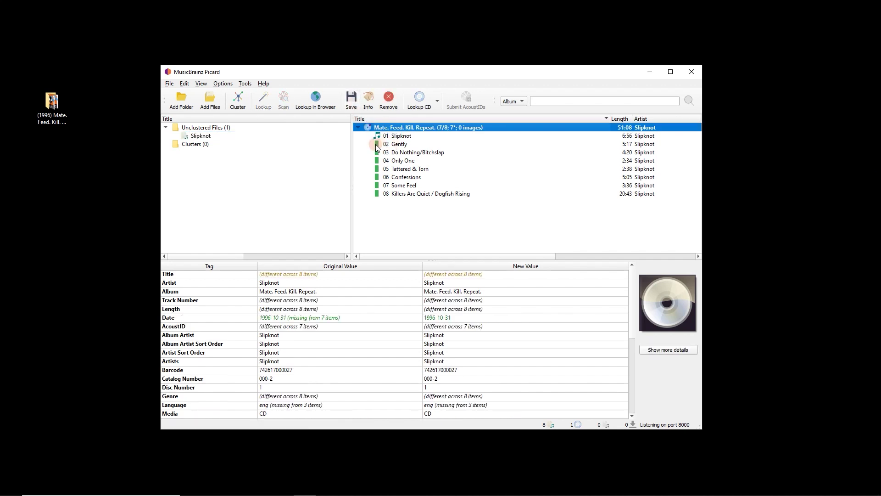
pyautogui.click(375, 144)
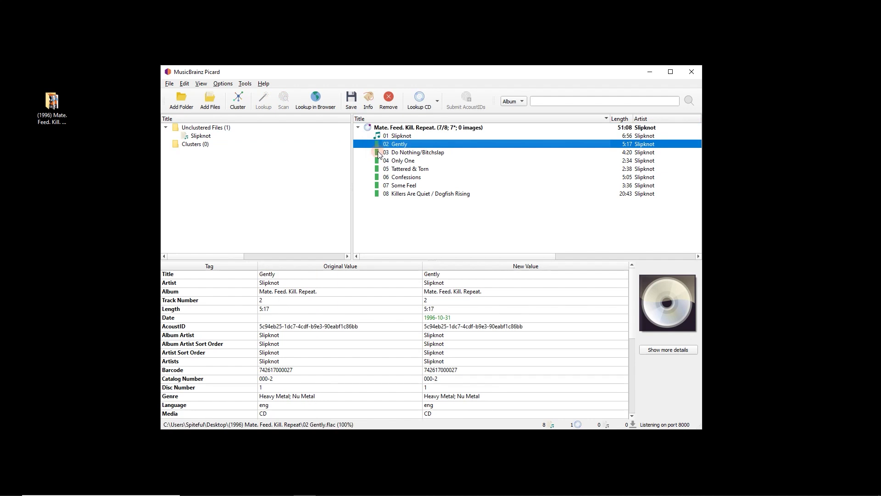
pyautogui.click(383, 136)
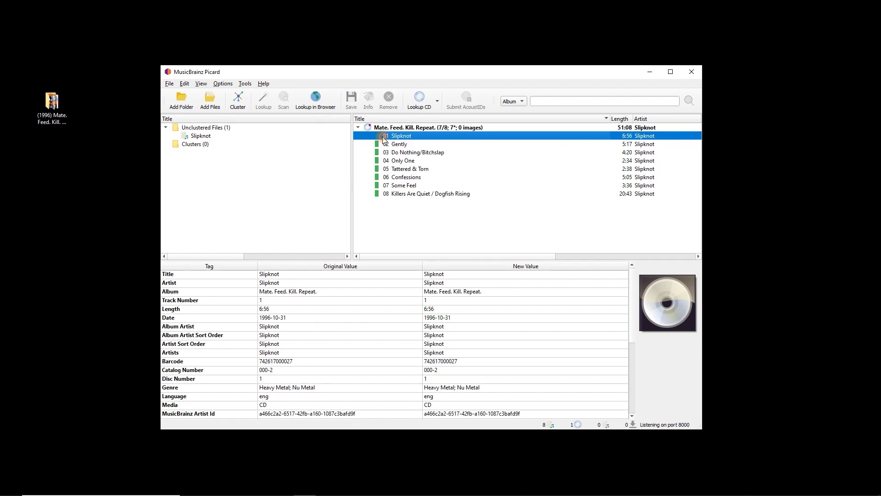
pyautogui.press('Down')
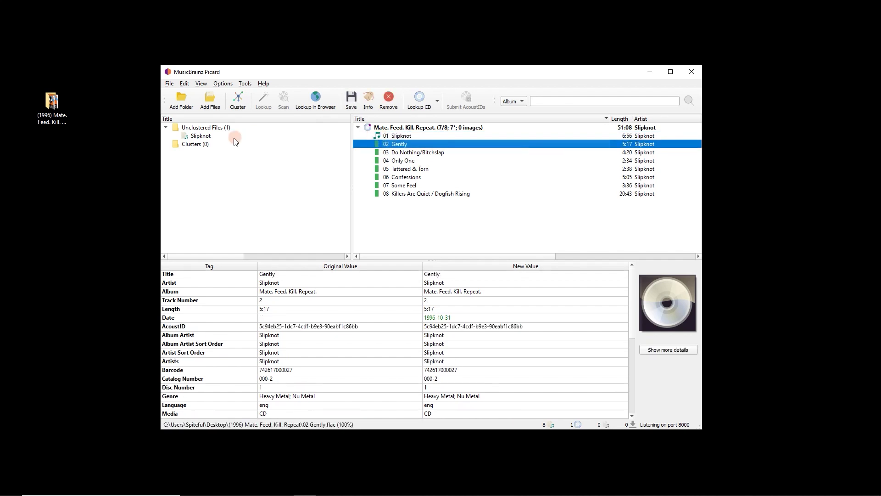
pyautogui.click(200, 136)
pyautogui.moveTo(200, 136); pyautogui.dragTo(400, 146)
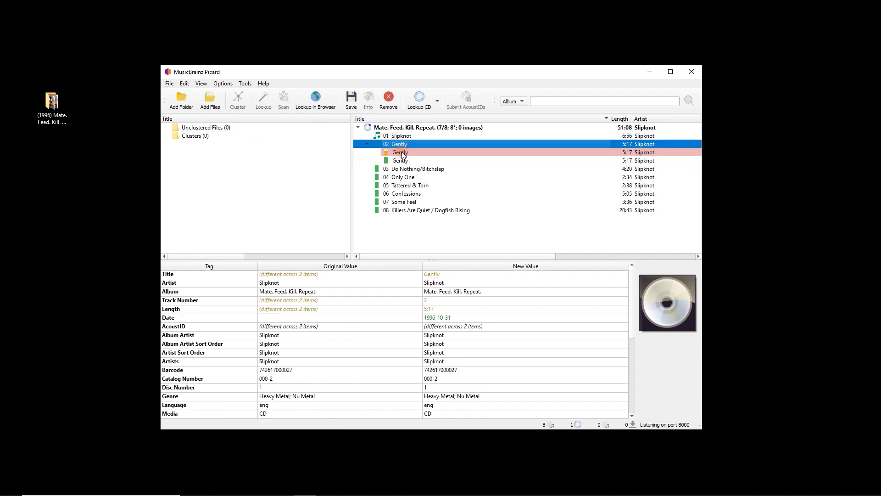
# Step: Reassign the mismatched file from track 02 Gently to track 01 Slipknot
pyautogui.click(401, 153)
pyautogui.moveTo(401, 157); pyautogui.dragTo(402, 137)
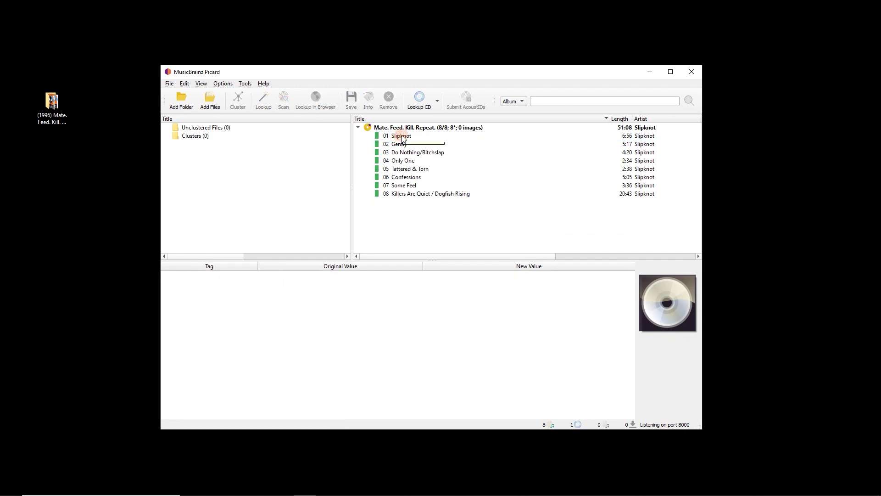
# Step: Switch the album to the 8-track GB CD version from Pale One, catalog number 000-2, and review its tag values
pyautogui.click(391, 129)
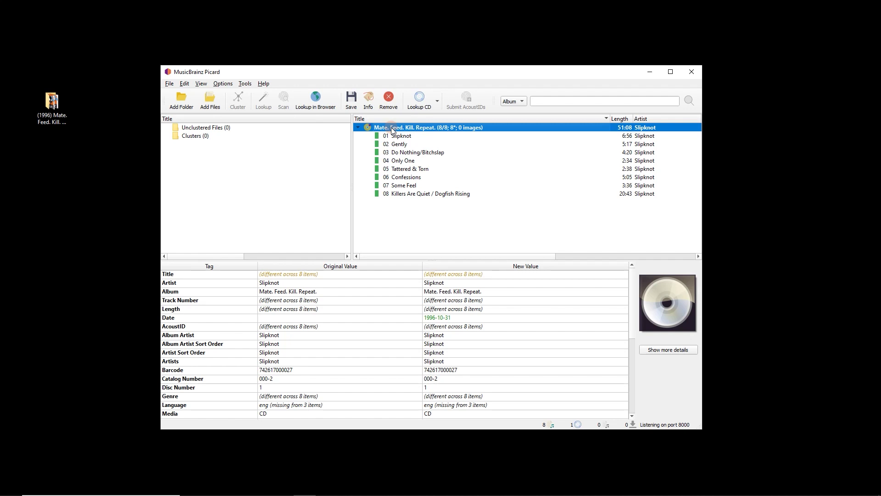
pyautogui.scroll(-6, 502, 315)
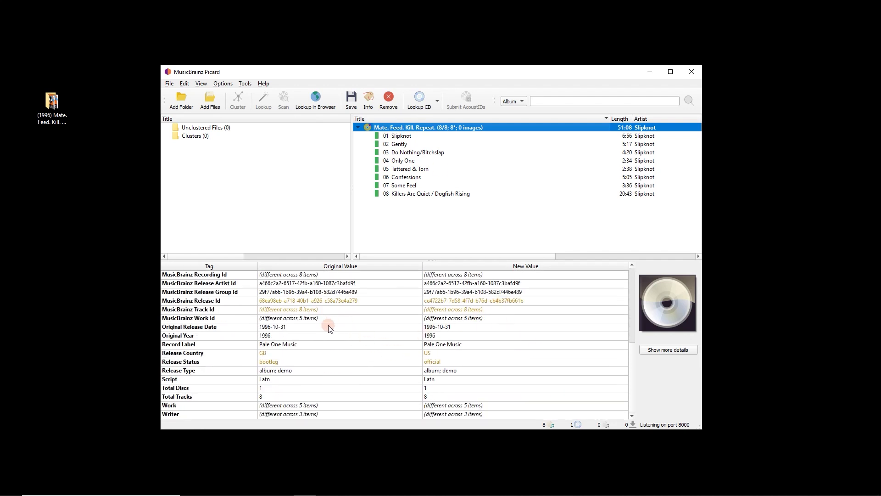
pyautogui.rightClick(387, 127)
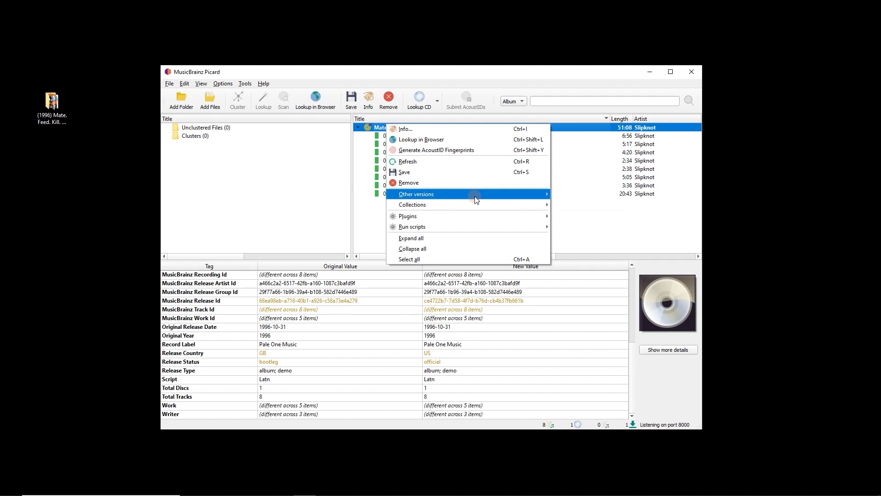
pyautogui.moveTo(527, 194)
pyautogui.click(578, 203)
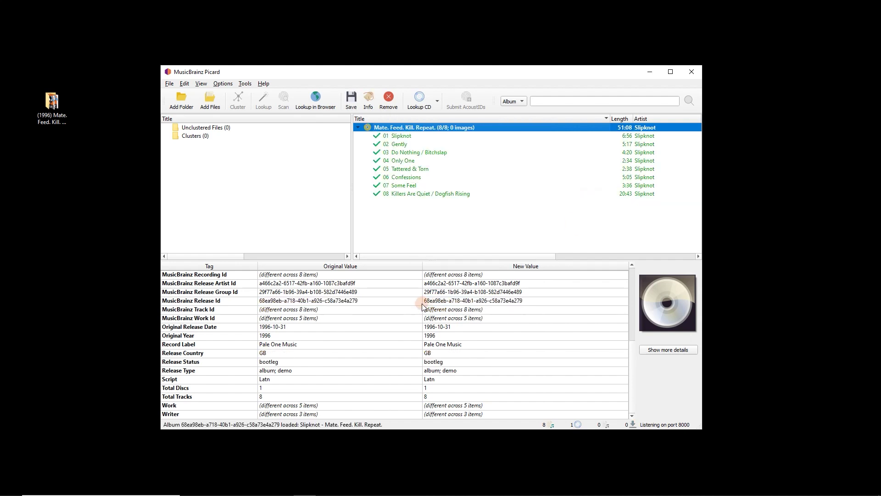
pyautogui.scroll(3, 439, 307)
pyautogui.scroll(-3, 438, 307)
pyautogui.scroll(2, 438, 303)
pyautogui.scroll(5, 438, 303)
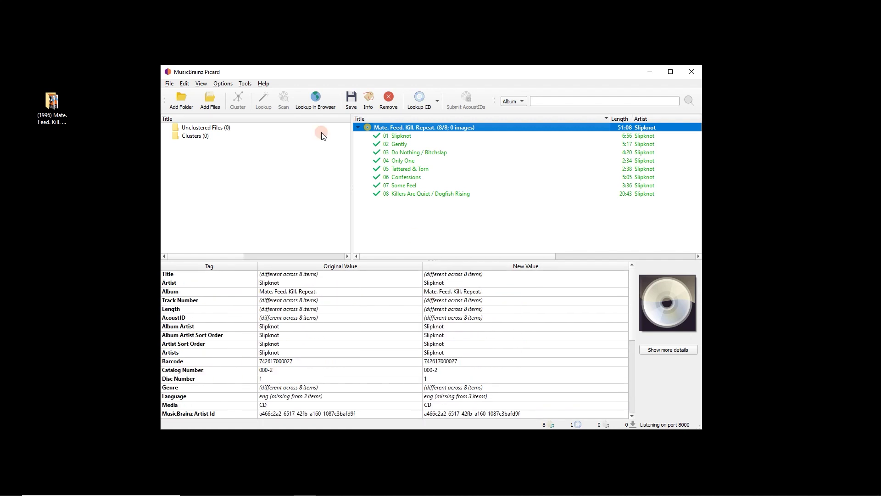
# Step: Turn off the Save Tags option
pyautogui.click(217, 84)
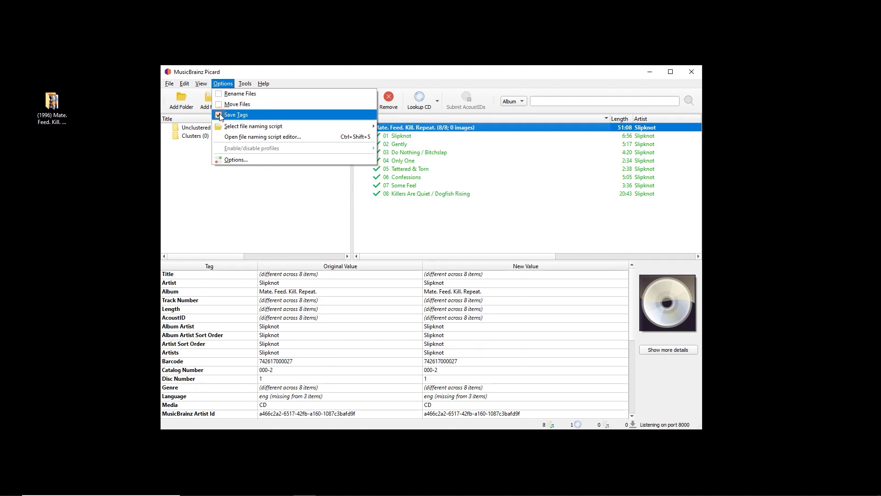
pyautogui.click(219, 115)
pyautogui.click(226, 84)
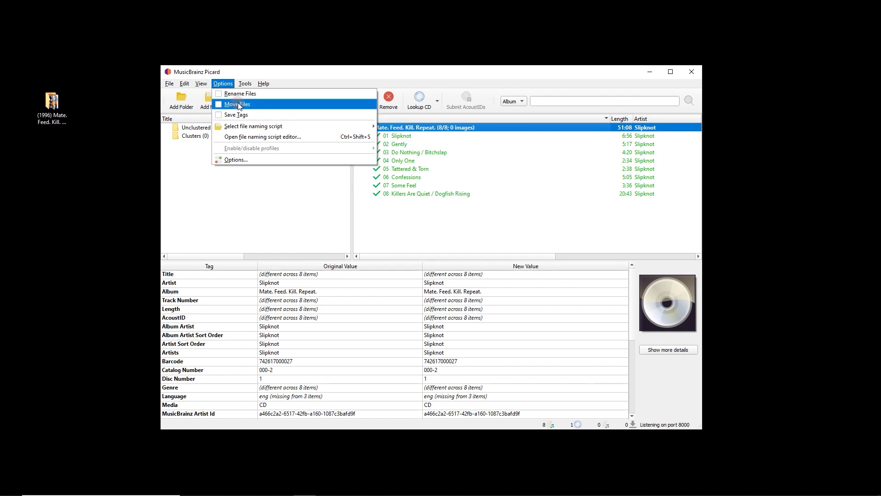
pyautogui.click(237, 104)
pyautogui.click(264, 83)
pyautogui.click(274, 73)
pyautogui.click(245, 84)
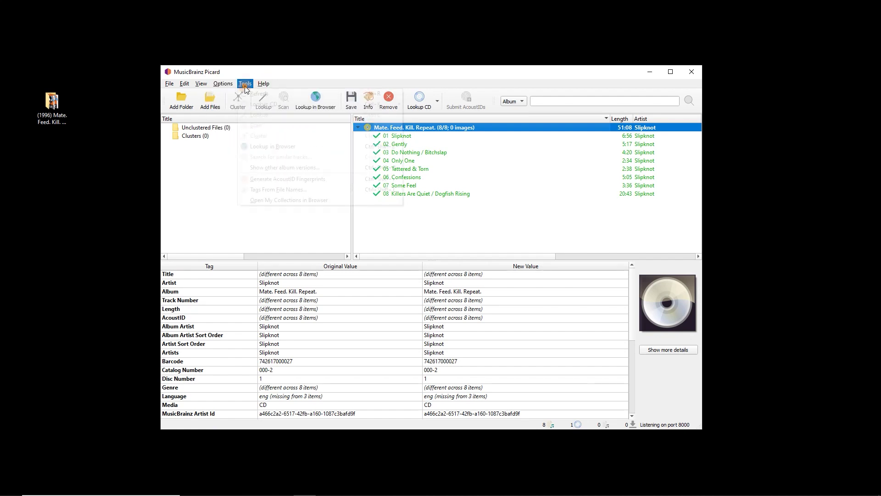
pyautogui.moveTo(231, 87)
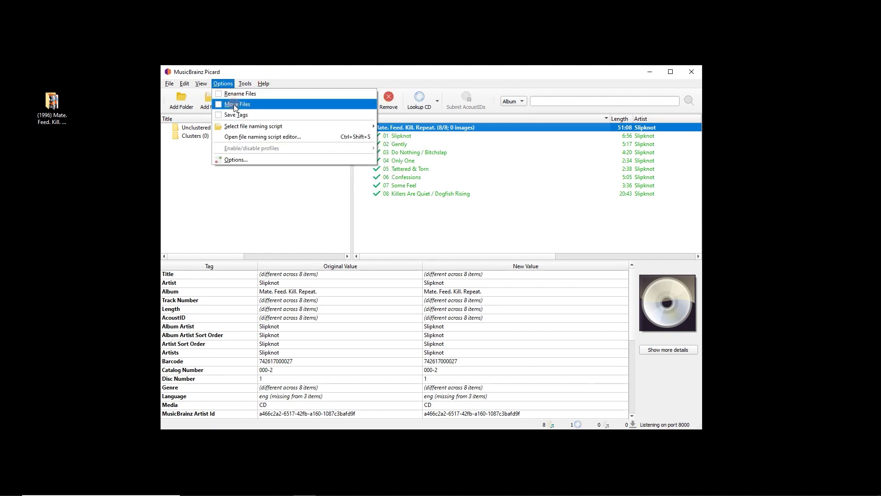
pyautogui.click(307, 76)
pyautogui.click(419, 131)
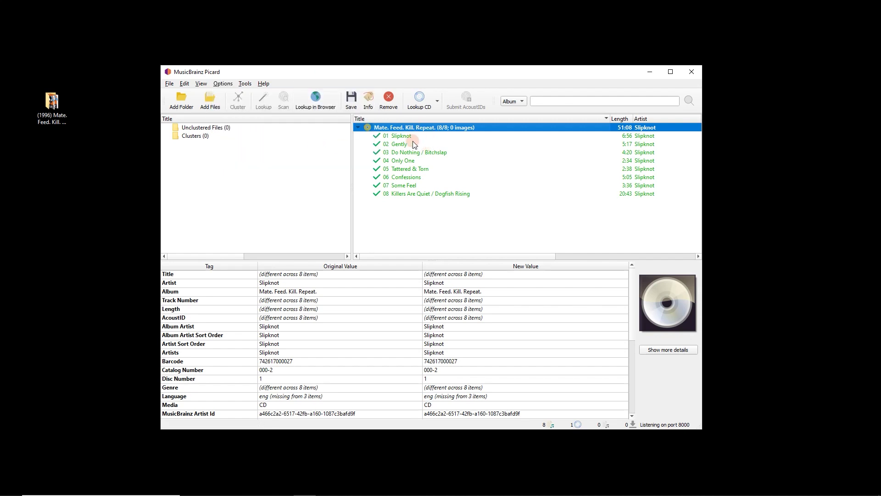
# Step: Open the program options at the Cover Art settings and collapse the Tags and Plugins categories
pyautogui.click(232, 85)
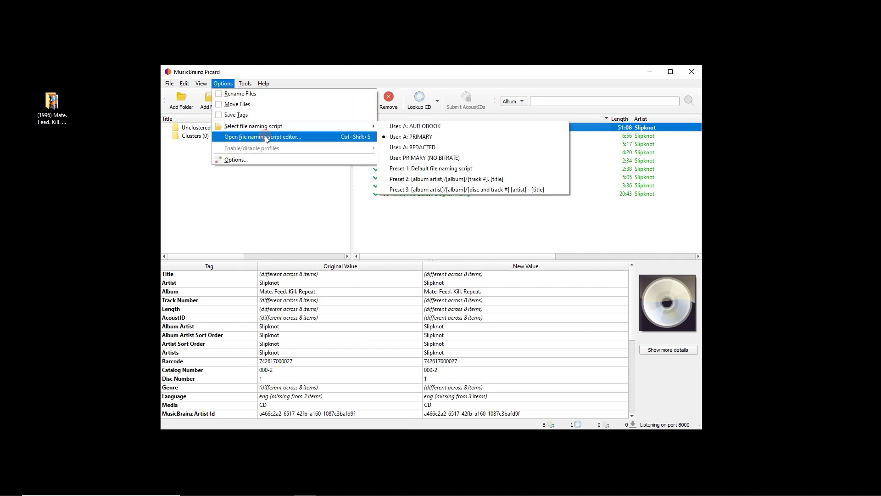
pyautogui.click(265, 158)
pyautogui.moveTo(369, 98); pyautogui.dragTo(247, 99)
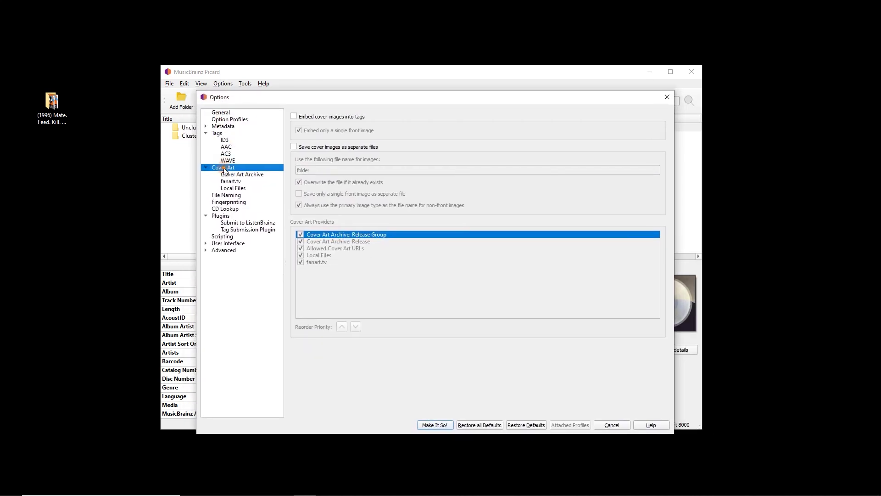
pyautogui.click(205, 134)
pyautogui.click(206, 188)
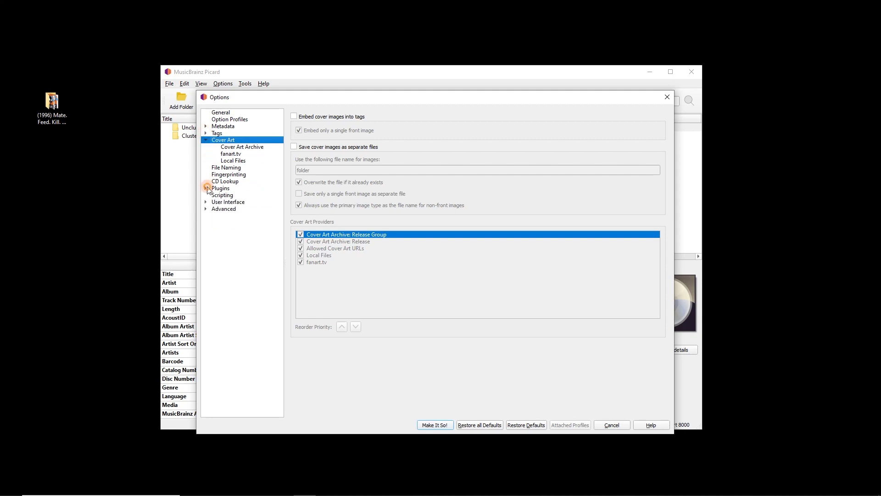
# Step: Turn on saving cover images as separate files and check the file name used for images
pyautogui.click(232, 141)
pyautogui.click(320, 147)
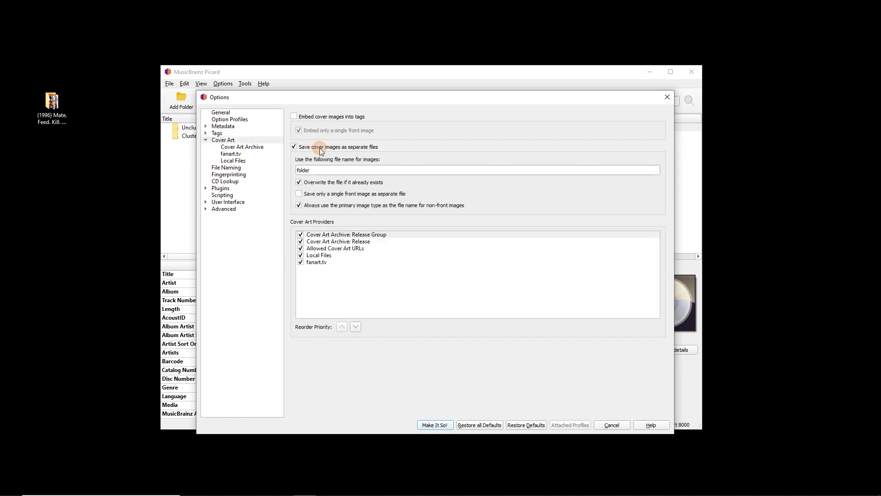
pyautogui.click(311, 170)
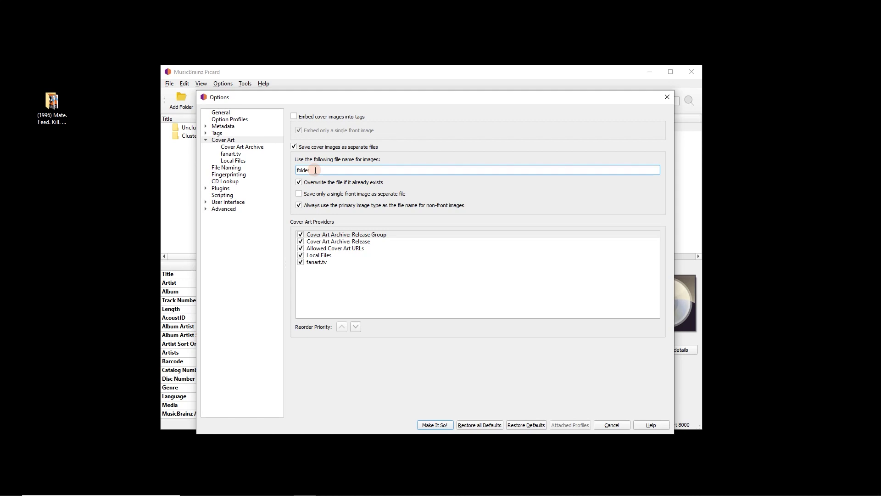
pyautogui.click(122, 109)
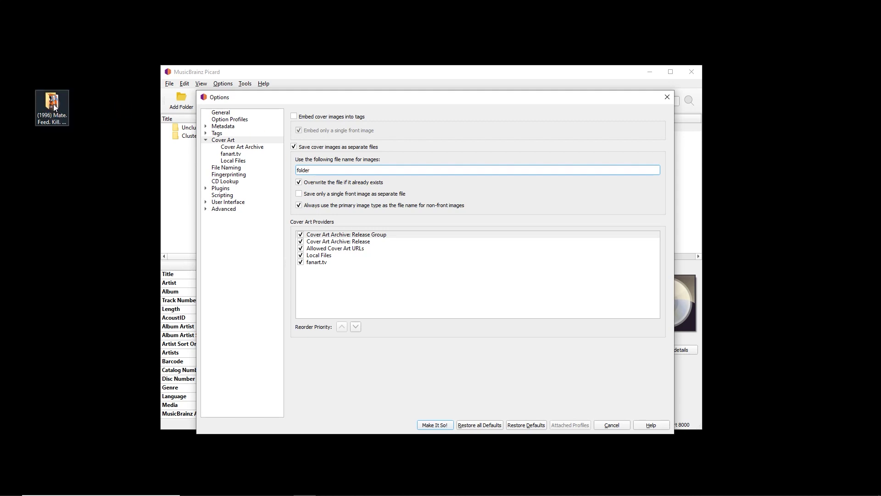
pyautogui.click(192, 137)
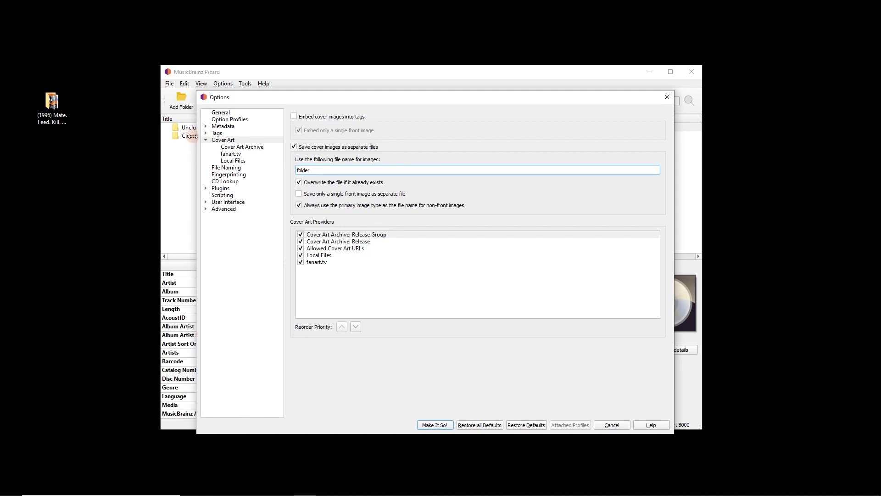
pyautogui.doubleClick(342, 171)
pyautogui.click(464, 128)
pyautogui.hotkey('ctrl', 'a')
pyautogui.press('BackSpace')
# Step: Restrict the saved cover images to only a single front image as a separate file
pyautogui.click(375, 198)
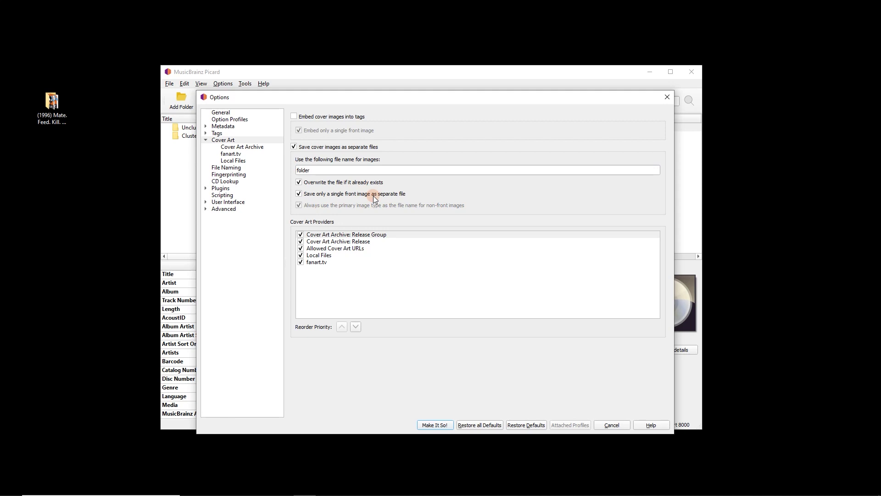
pyautogui.click(301, 193)
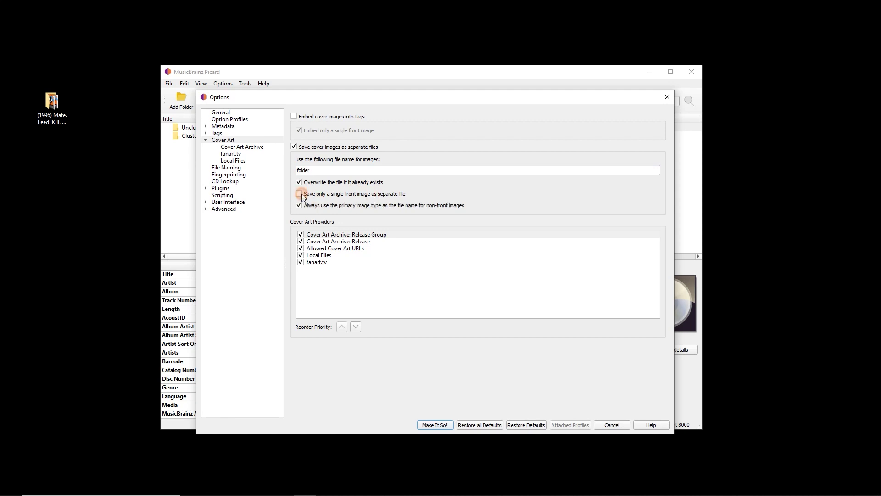
pyautogui.click(298, 193)
# Step: Move the Cover Art Archive: Release provider above Cover Art Archive: Release Group in priority
pyautogui.click(333, 235)
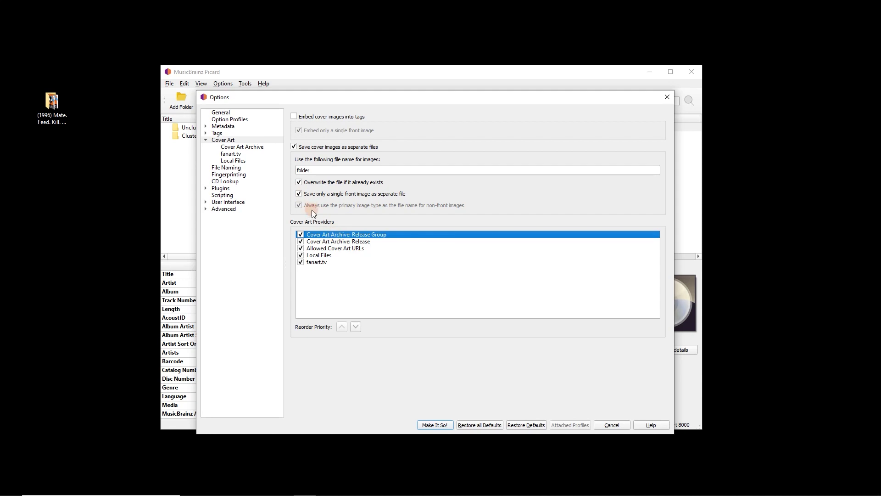
pyautogui.click(354, 241)
pyautogui.click(345, 327)
# Step: Examine the remaining cover art providers and the regular expression that matches local cover art files
pyautogui.click(340, 249)
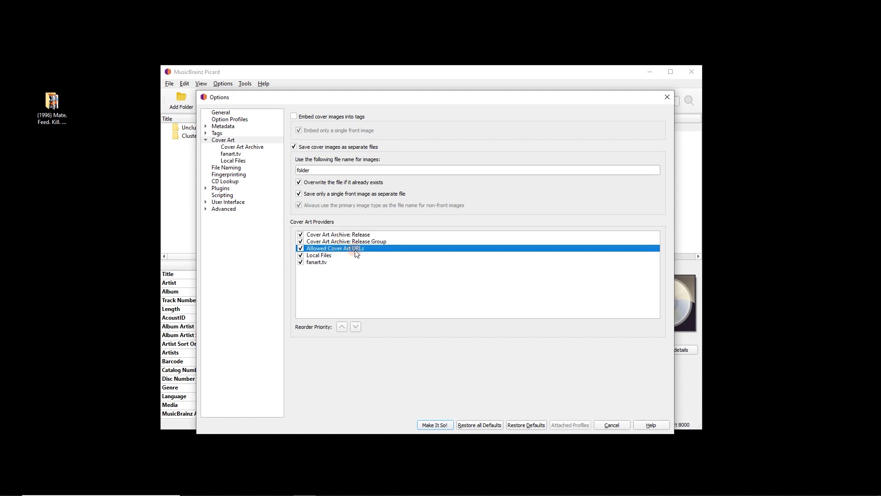
pyautogui.click(327, 256)
pyautogui.click(330, 264)
pyautogui.click(329, 255)
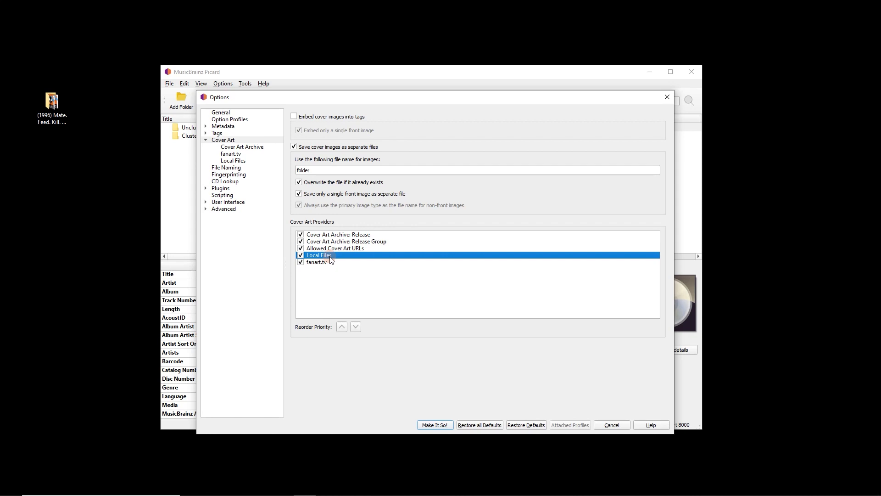
pyautogui.click(270, 171)
pyautogui.click(237, 161)
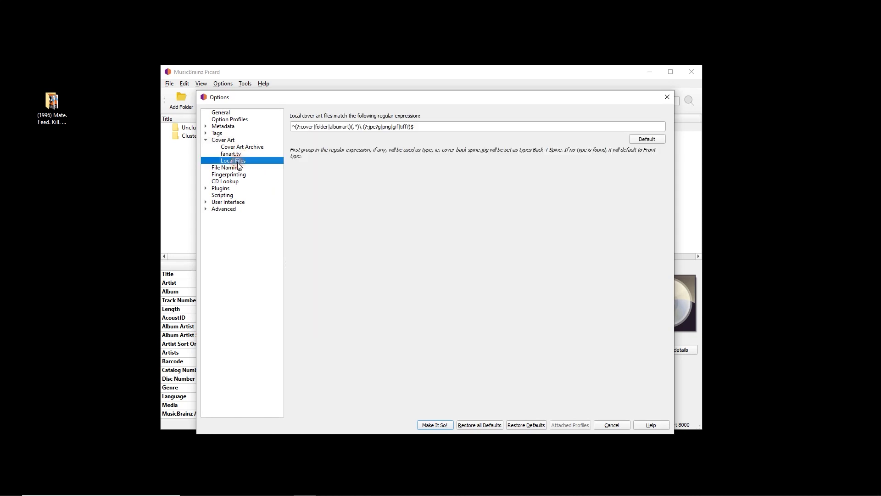
pyautogui.click(322, 130)
pyautogui.moveTo(349, 128); pyautogui.dragTo(303, 130)
pyautogui.click(350, 124)
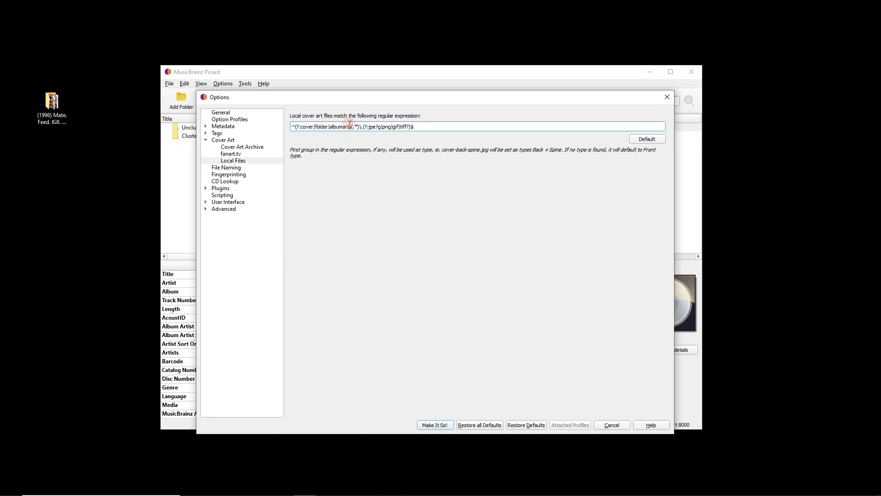
pyautogui.click(250, 148)
pyautogui.click(243, 140)
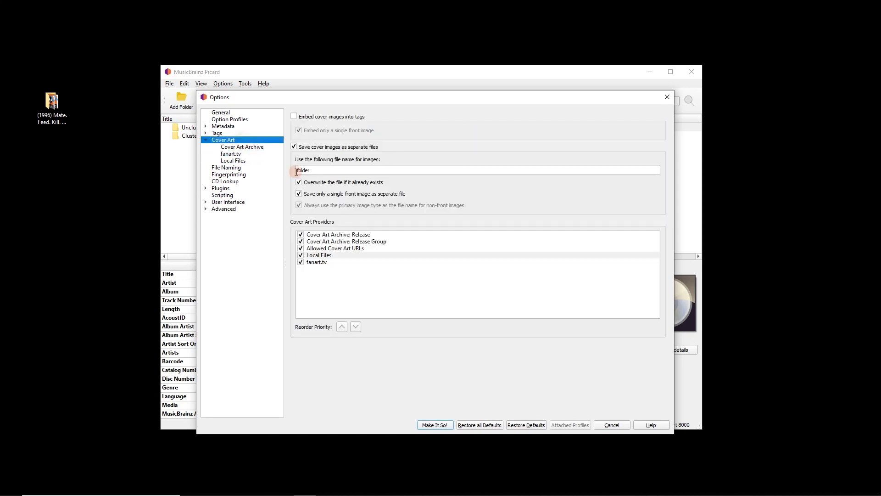
# Step: Disable every cover art provider except Local Files
pyautogui.moveTo(317, 234); pyautogui.dragTo(325, 266)
pyautogui.click(324, 235)
pyautogui.click(301, 234)
pyautogui.click(301, 242)
pyautogui.click(301, 248)
pyautogui.click(301, 262)
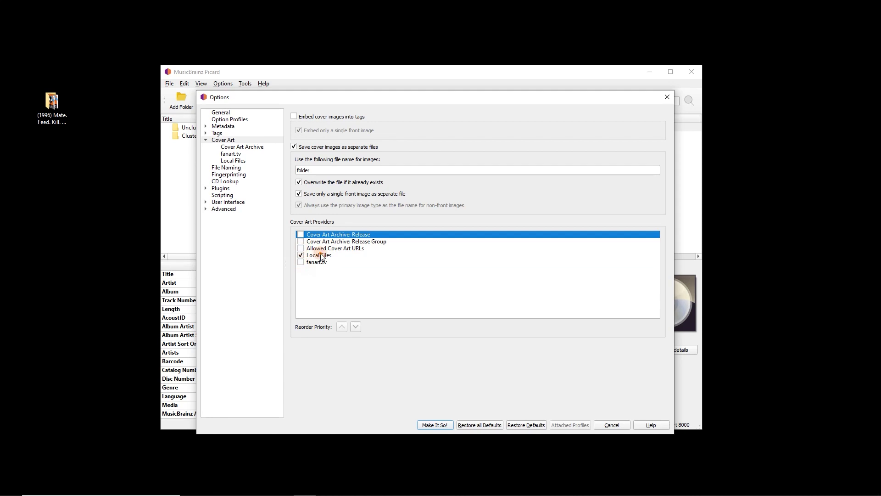
pyautogui.click(319, 256)
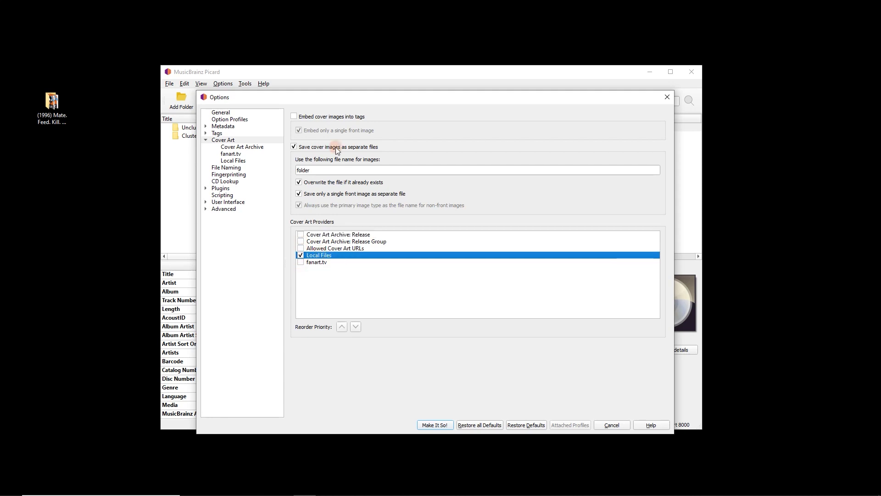
# Step: Try adding another name alternative after albumart in the local cover art regular expression, and remove it again
pyautogui.click(319, 171)
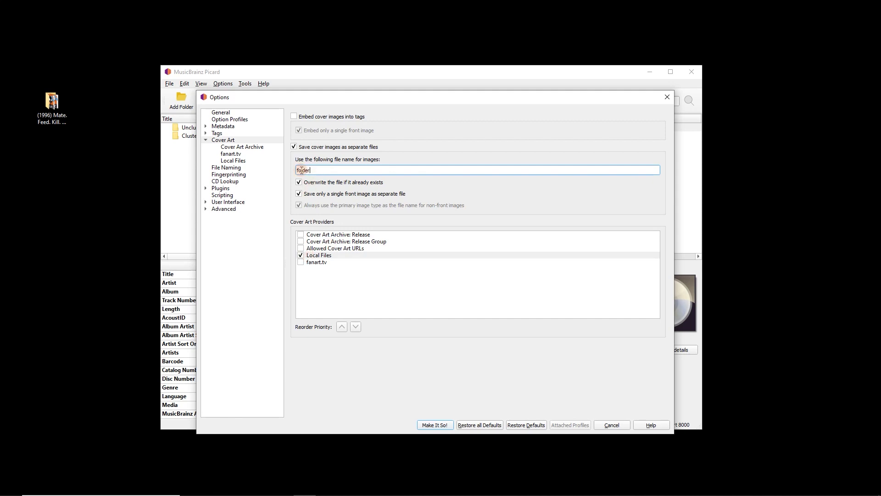
pyautogui.click(252, 160)
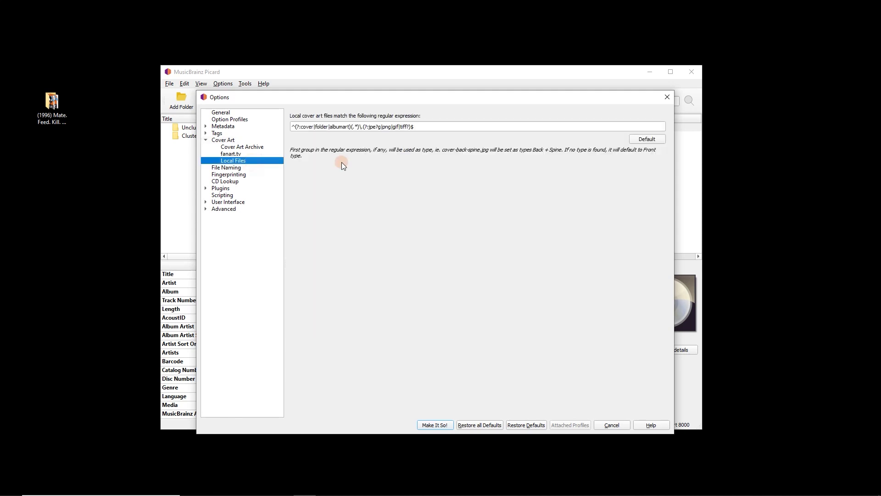
pyautogui.click(350, 128)
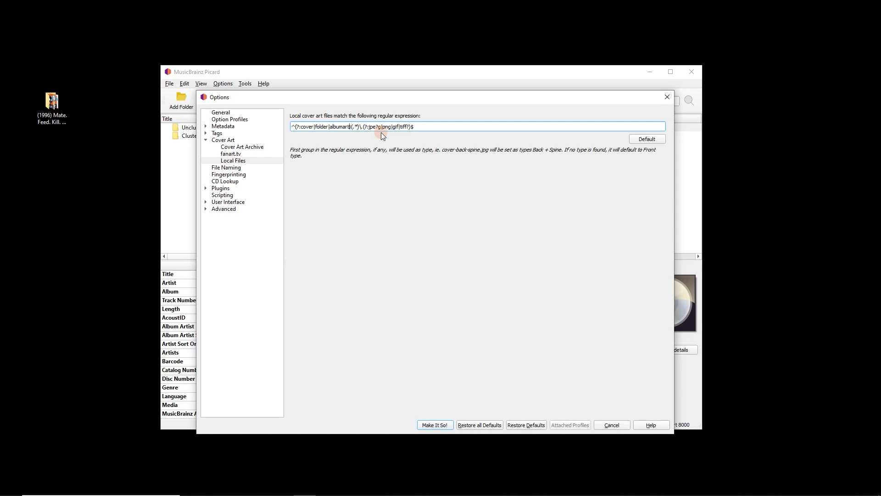
pyautogui.write('|sdfobndso')
pyautogui.press('BackSpace')
pyautogui.press('BackSpace')
pyautogui.press('BackSpace')
pyautogui.press('BackSpace')
pyautogui.press('BackSpace')
pyautogui.press('BackSpace')
pyautogui.press('BackSpace')
pyautogui.press('BackSpace')
pyautogui.press('BackSpace')
pyautogui.press('BackSpace')
# Step: Re-enable the Cover Art Archive: Release, Release Group, Allowed Cover Art URLs and fanart.tv providers
pyautogui.click(246, 139)
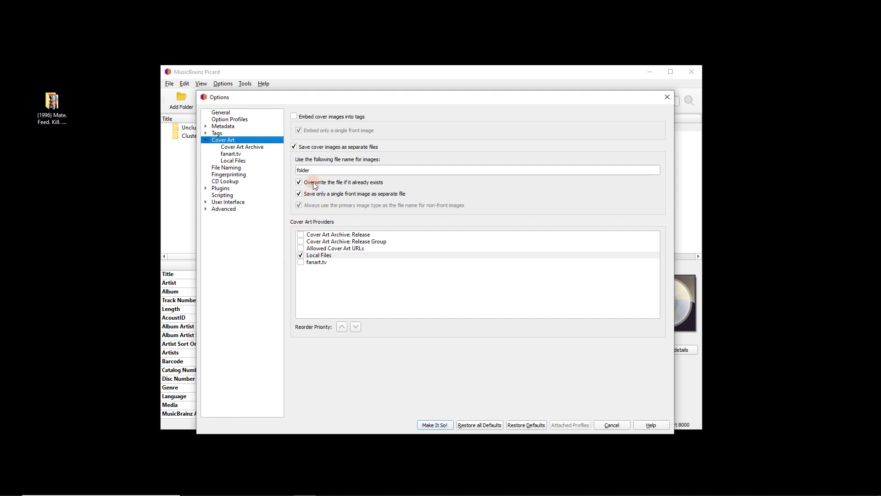
pyautogui.click(301, 234)
pyautogui.click(300, 241)
pyautogui.click(300, 248)
pyautogui.click(301, 262)
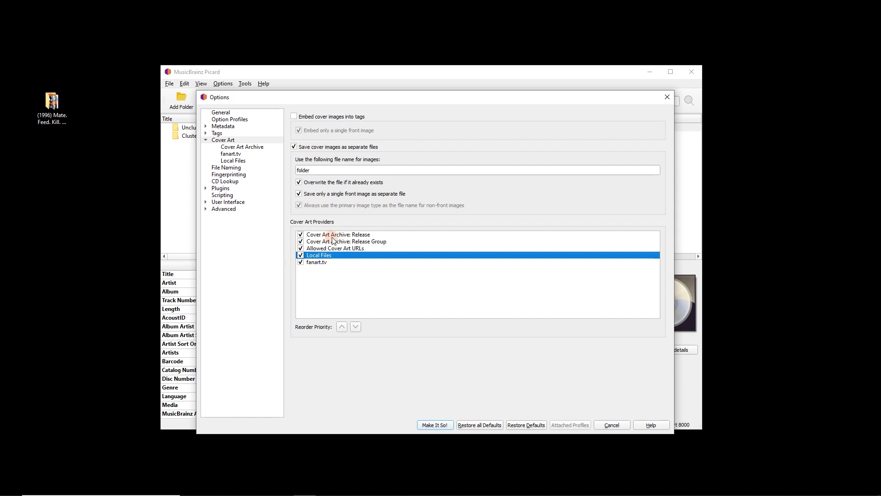
# Step: Give Cover Art Archive: Release Group the highest provider priority and save the options
pyautogui.click(340, 243)
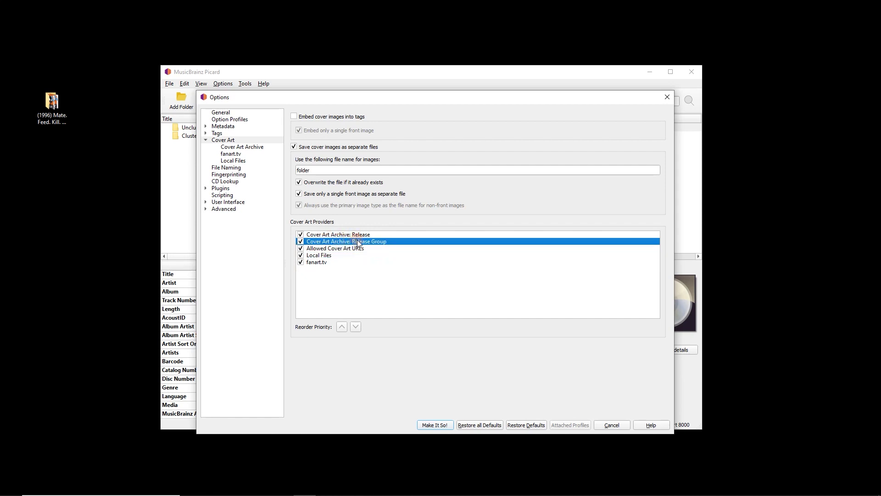
pyautogui.click(341, 327)
pyautogui.click(446, 424)
# Step: Look up the album in the browser and examine the GB bootleg CD's cover art and the release group's versions
pyautogui.click(333, 99)
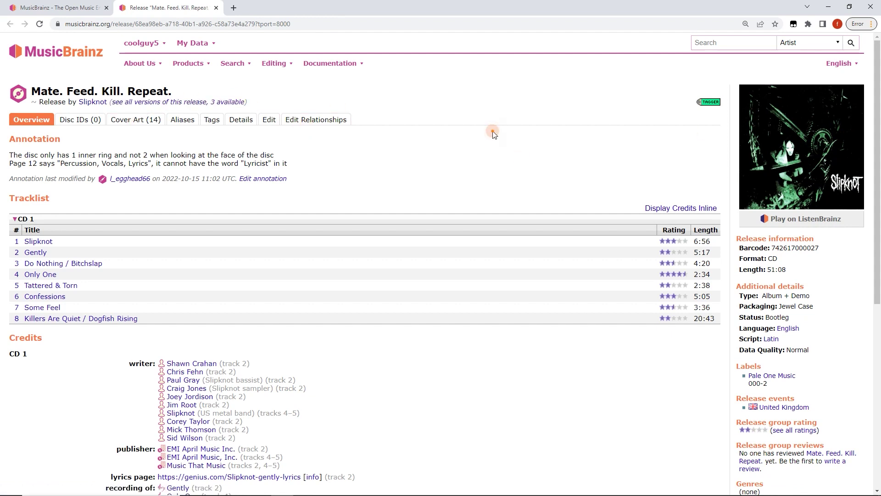
pyautogui.click(140, 120)
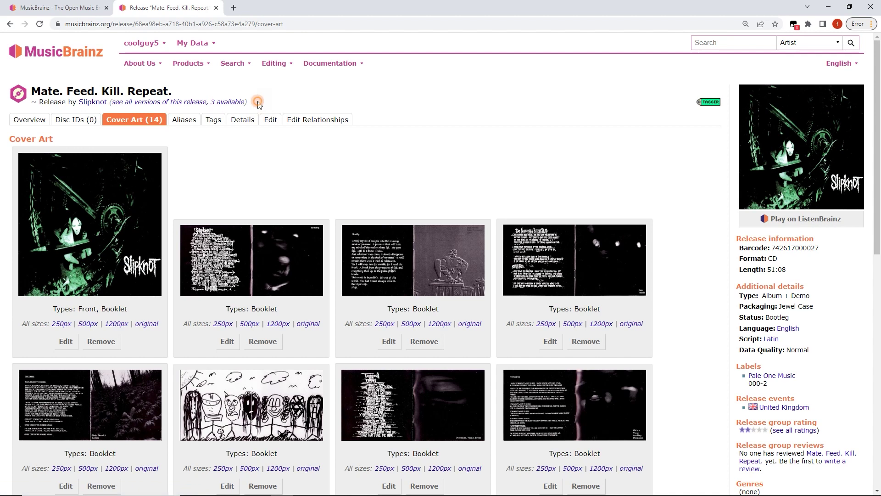
pyautogui.click(203, 102)
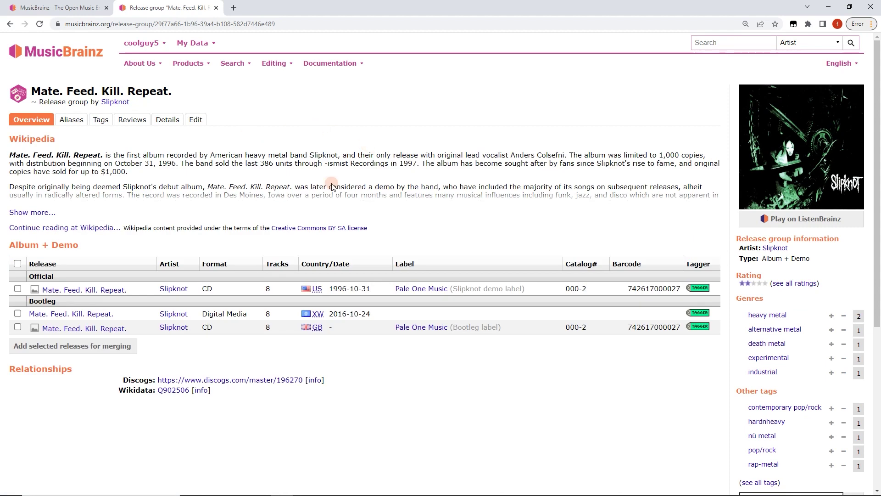
pyautogui.scroll(-2, 150, 269)
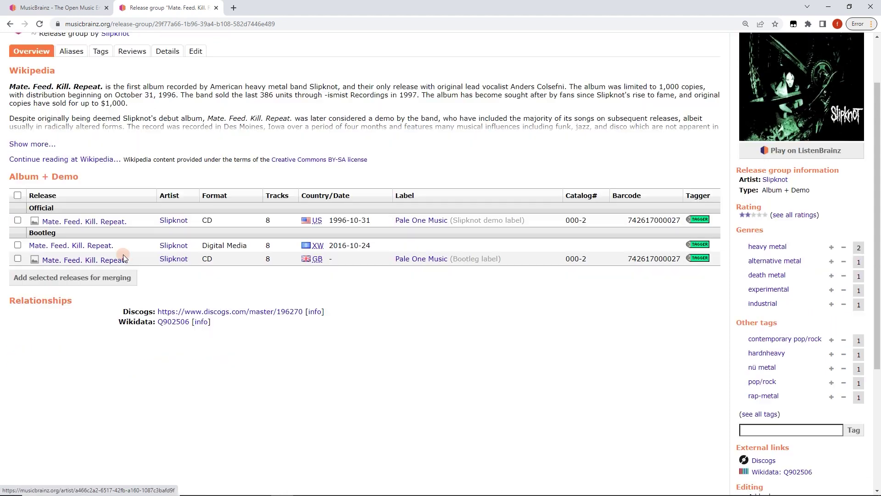
pyautogui.click(97, 253)
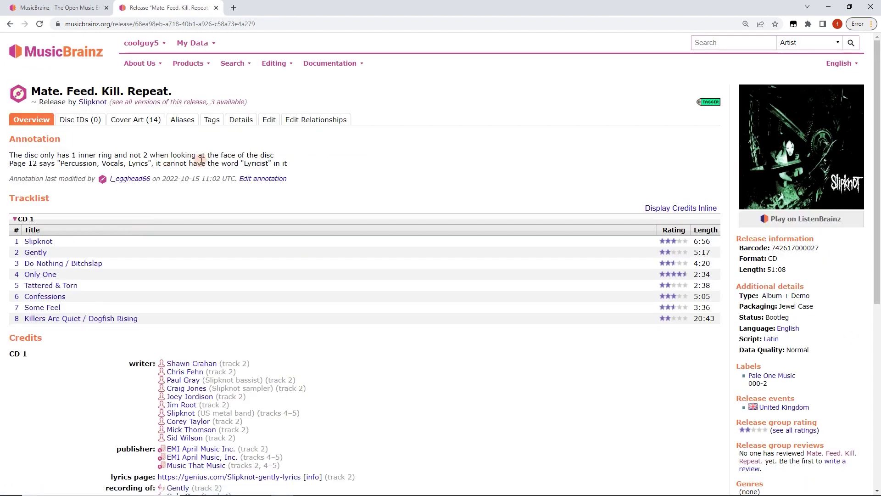
# Step: Open the official US CD release dated 1996-10-31 and view its front cover enlarged
pyautogui.click(11, 24)
pyautogui.click(92, 214)
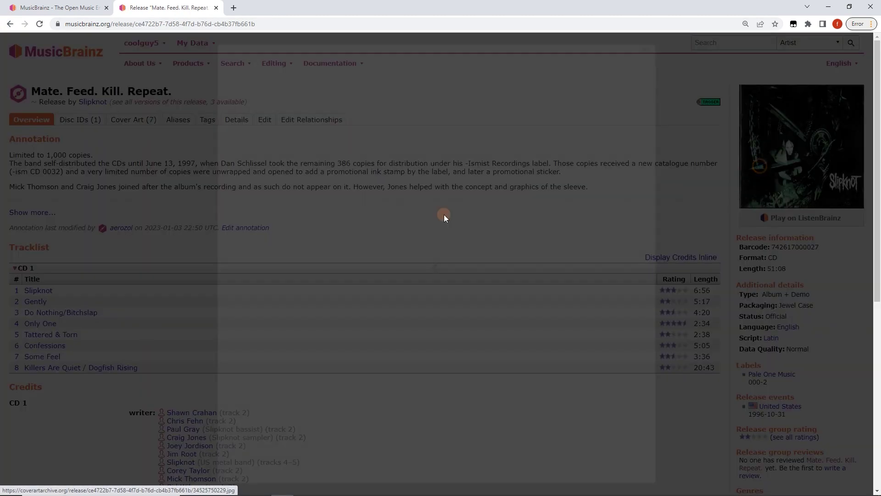
pyautogui.click(832, 120)
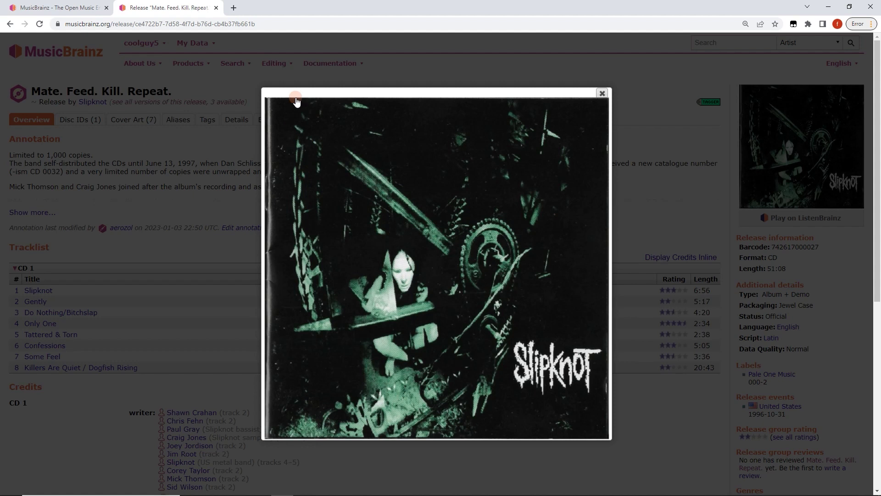
pyautogui.click(331, 266)
pyautogui.click(635, 150)
# Step: Switch back to MusicBrainz Picard and view the other available versions of the album
pyautogui.click(305, 486)
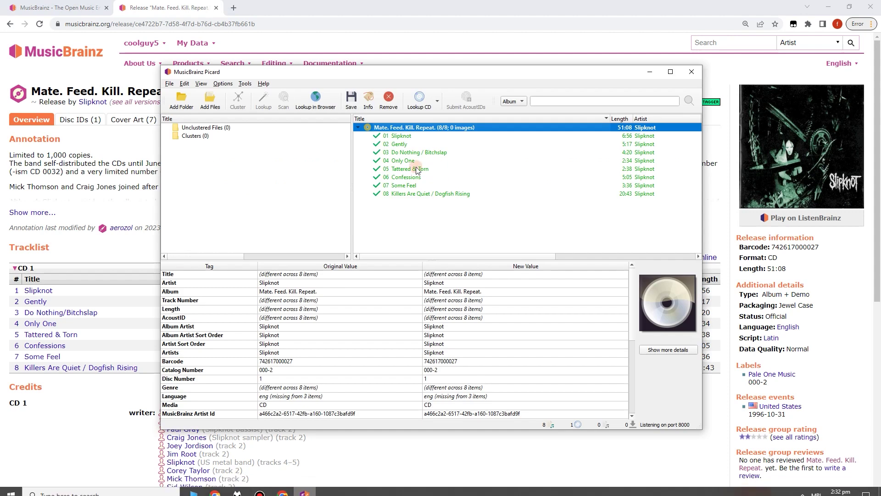
pyautogui.rightClick(397, 129)
pyautogui.moveTo(487, 197)
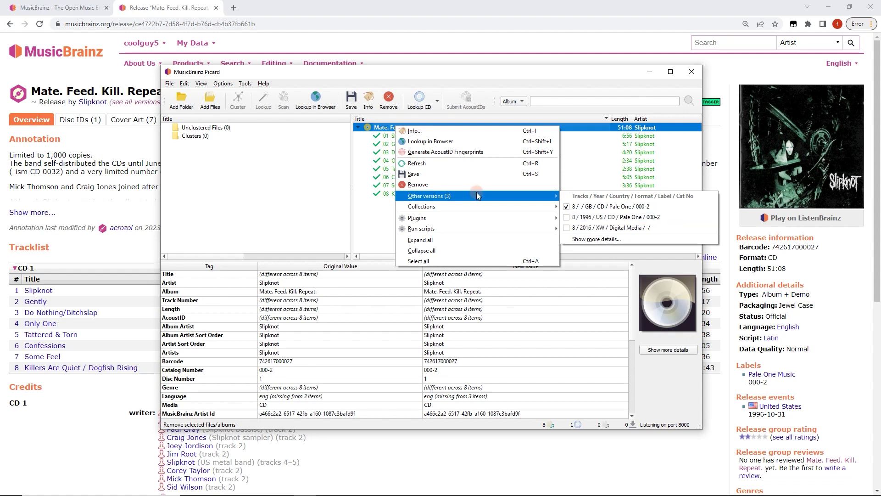
# Step: In the Cover Art options, move Cover Art Archive: Release to first priority and back below Release Group
pyautogui.click(206, 84)
pyautogui.moveTo(223, 84)
pyautogui.click(237, 158)
pyautogui.click(357, 242)
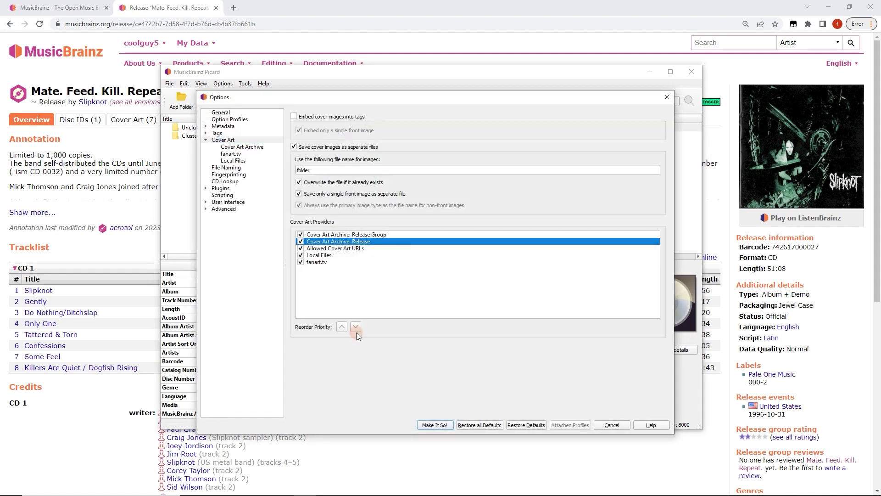
pyautogui.click(342, 326)
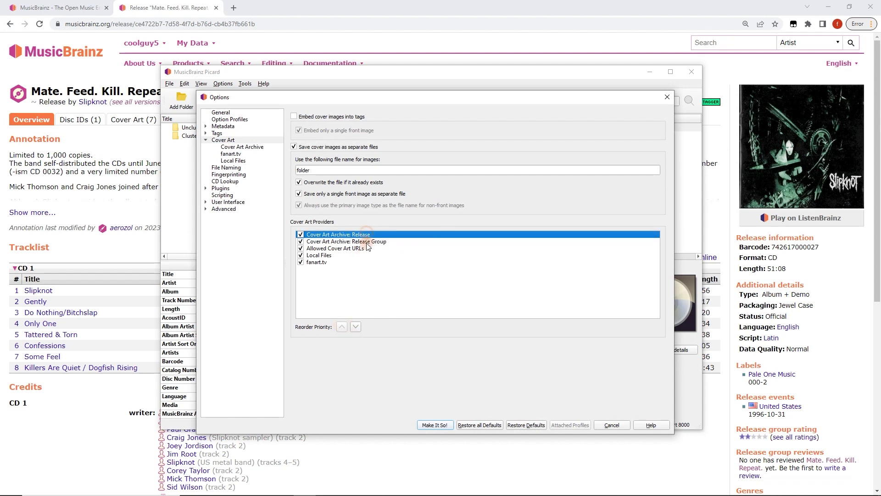
pyautogui.click(355, 326)
pyautogui.click(384, 235)
# Step: Switch to the browser and open the cover art setting for the Mate. Feed. Kill. Repeat. release group
pyautogui.click(443, 4)
pyautogui.click(172, 104)
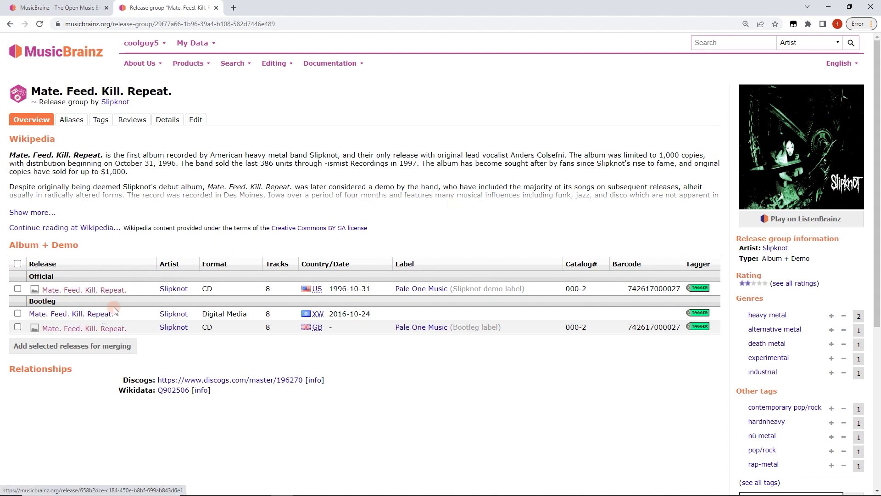
pyautogui.scroll(-1, 651, 271)
pyautogui.scroll(-5, 651, 271)
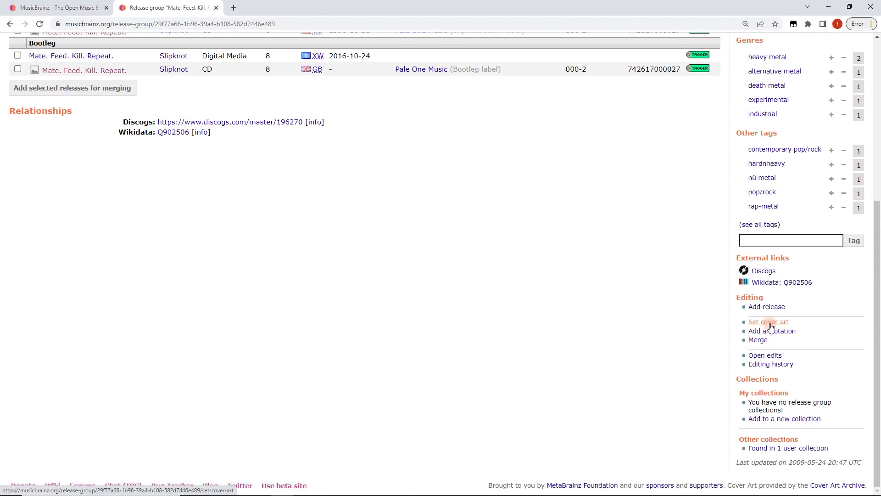
pyautogui.click(769, 322)
# Step: Try the US and GB CD releases alternately as the release group image and leave the page without submitting an edit
pyautogui.click(192, 274)
pyautogui.click(636, 305)
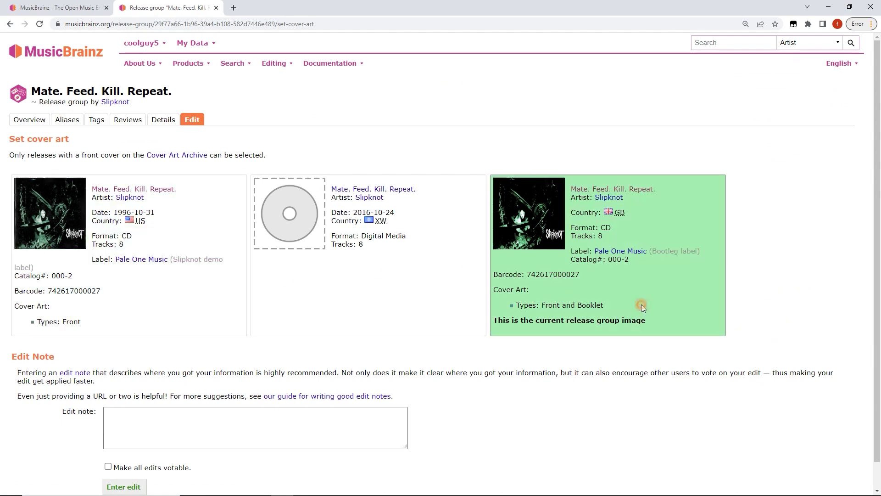
pyautogui.click(168, 294)
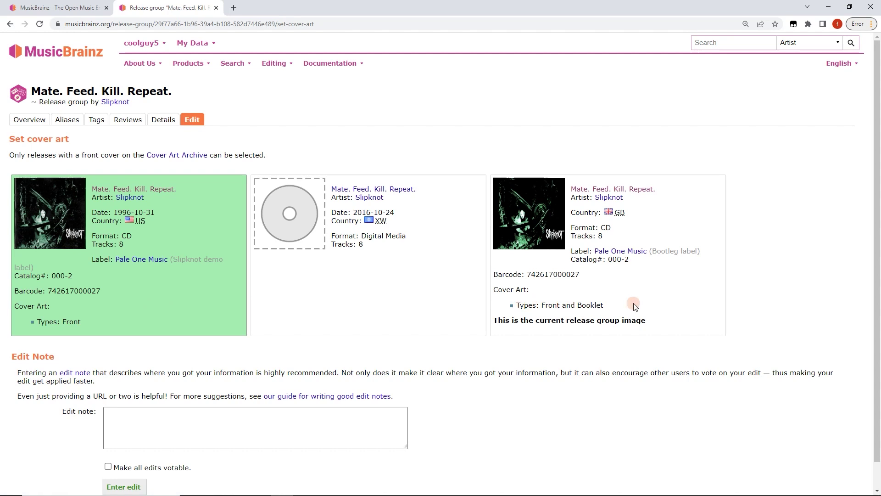
pyautogui.click(656, 292)
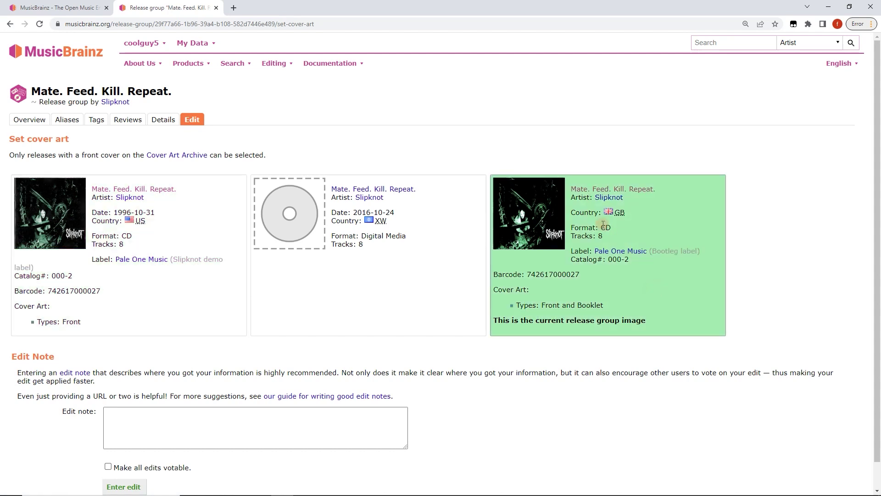
pyautogui.click(11, 24)
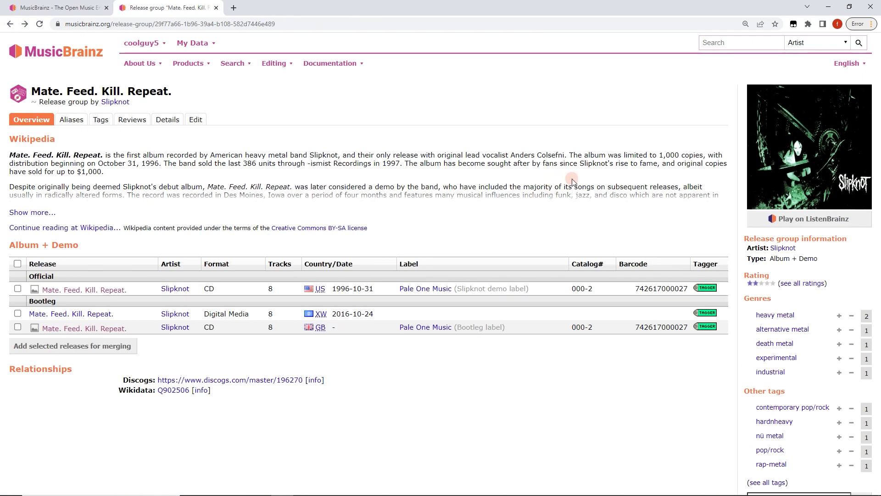
# Step: Return to MusicBrainz Picard and remove Back, Booklet, Spine and Unknown from the Cover Art Archive include types, keeping only Front
pyautogui.click(828, 6)
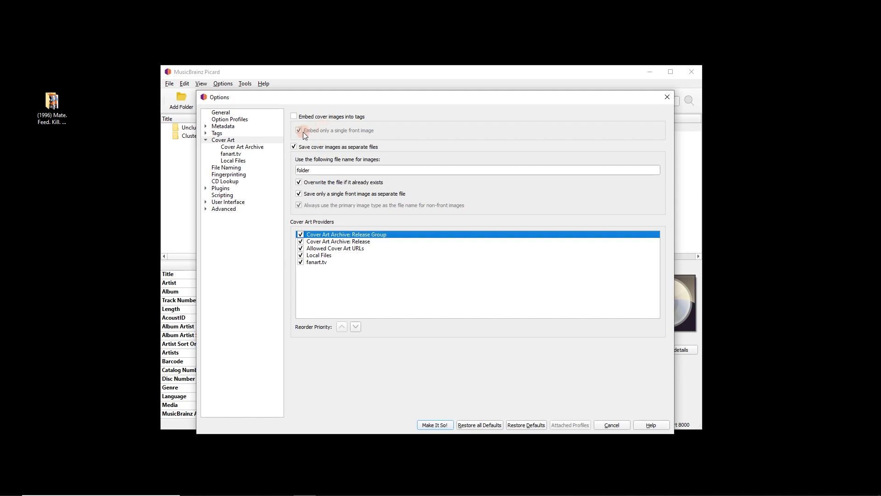
pyautogui.click(263, 147)
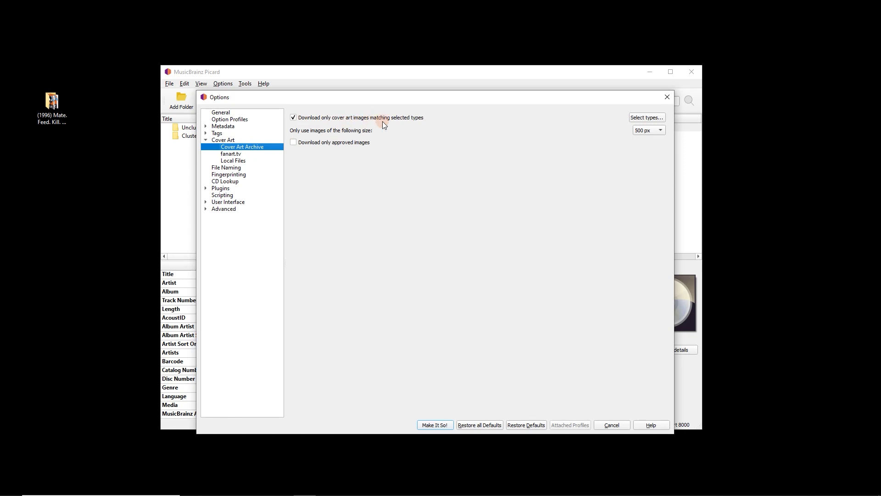
pyautogui.click(633, 122)
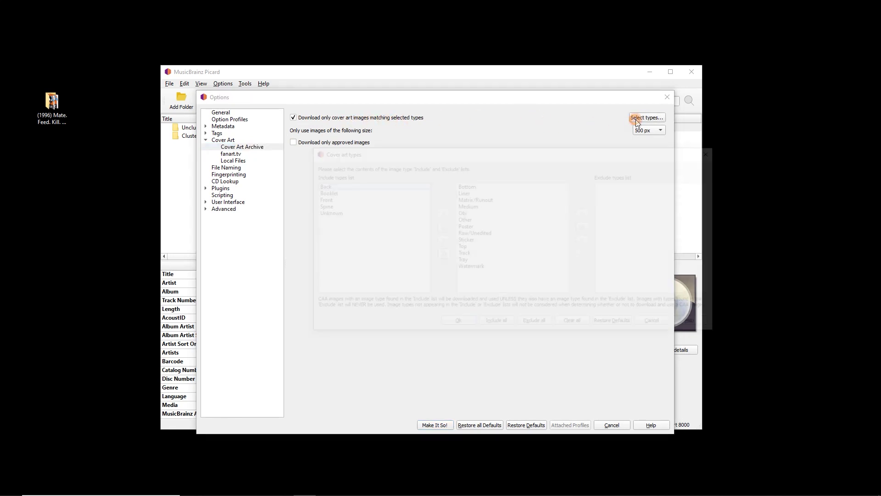
pyautogui.click(329, 186)
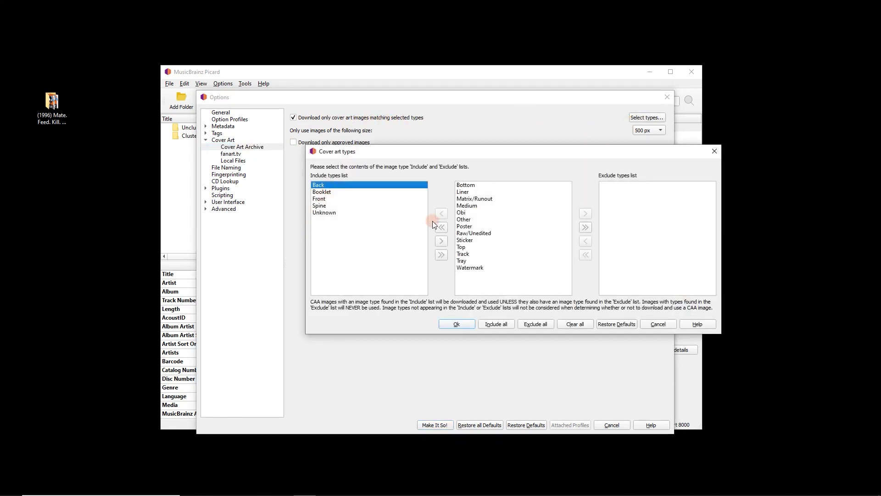
pyautogui.click(442, 241)
pyautogui.click(351, 186)
pyautogui.click(440, 241)
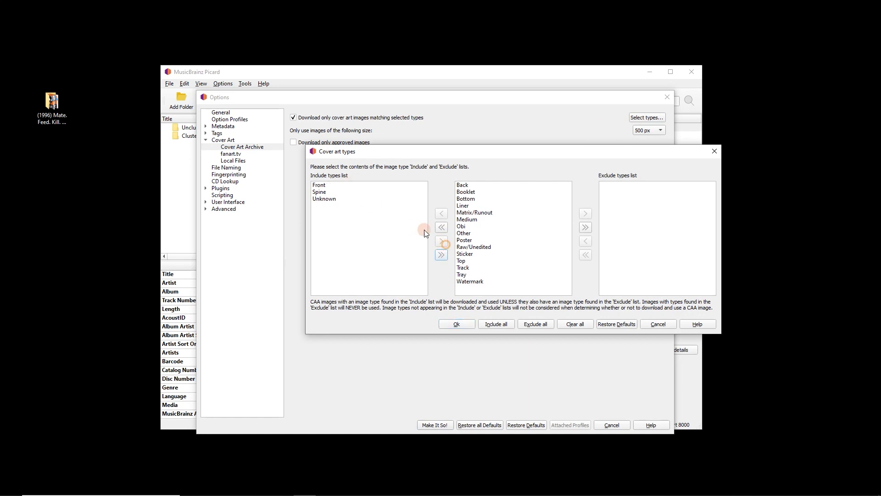
pyautogui.click(336, 192)
pyautogui.click(441, 241)
pyautogui.click(357, 192)
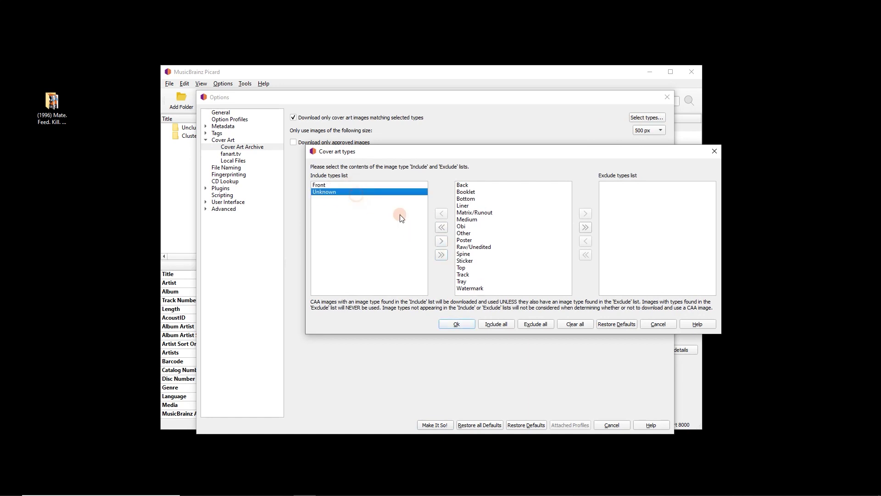
pyautogui.click(443, 240)
# Step: Add Watermark and Raw/Unedited to the excluded cover art types and take both out again
pyautogui.scroll(-1, 518, 250)
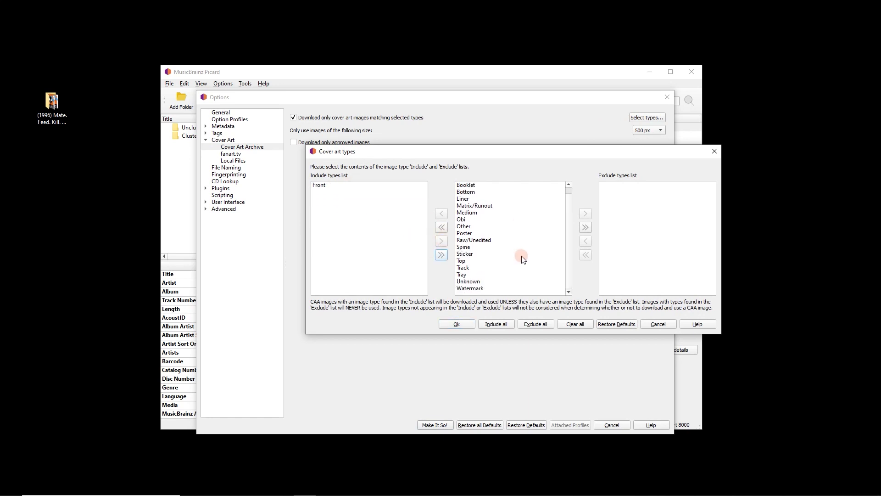
pyautogui.click(482, 288)
pyautogui.click(585, 214)
pyautogui.click(476, 248)
pyautogui.click(585, 214)
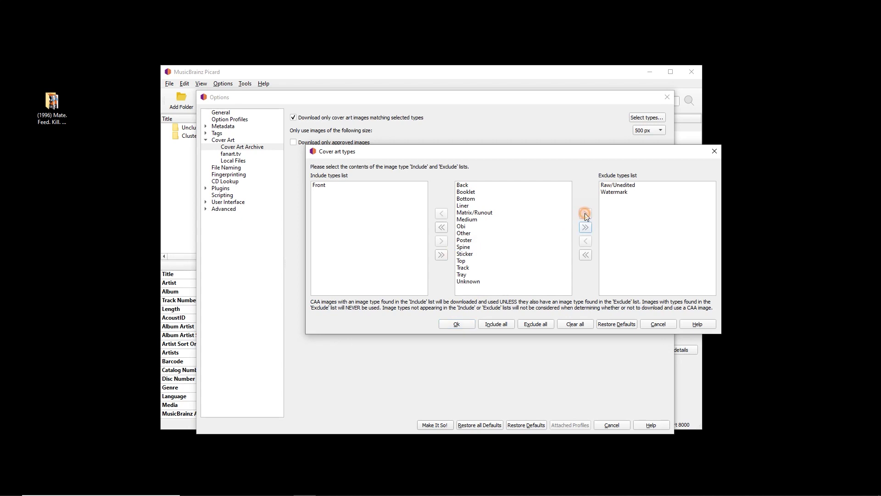
pyautogui.click(622, 192)
pyautogui.click(621, 185)
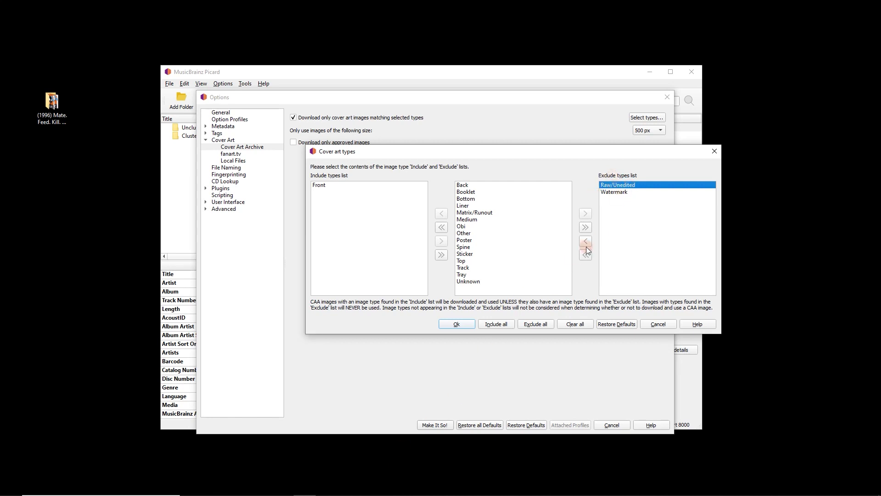
pyautogui.click(592, 237)
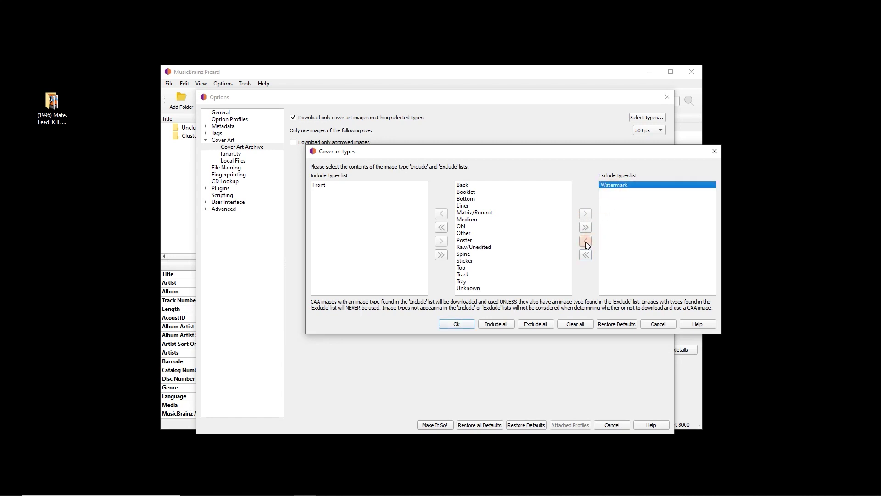
pyautogui.click(586, 241)
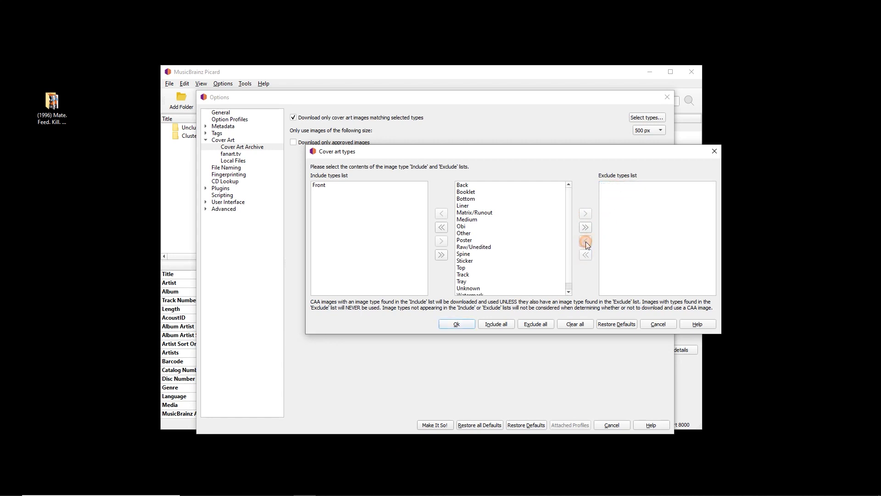
# Step: Accept the cover art types, set the Cover Art Archive image size to 1200 px and save the options
pyautogui.click(333, 186)
pyautogui.click(456, 323)
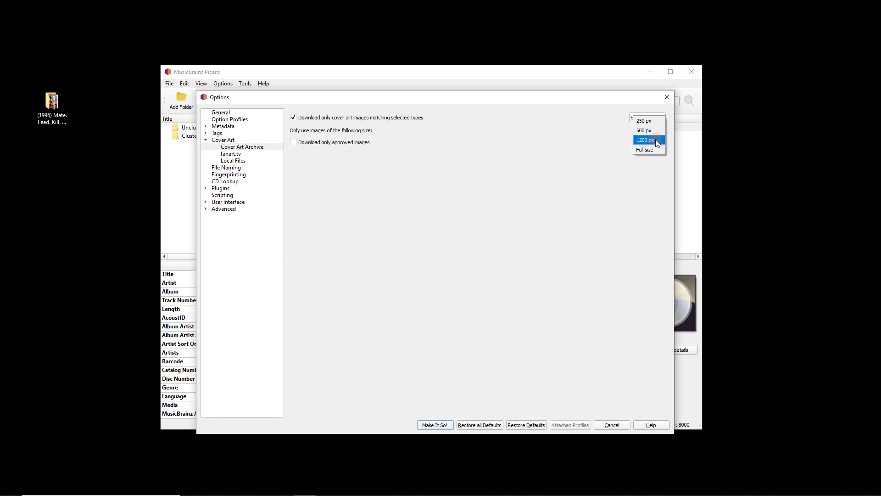
pyautogui.click(656, 142)
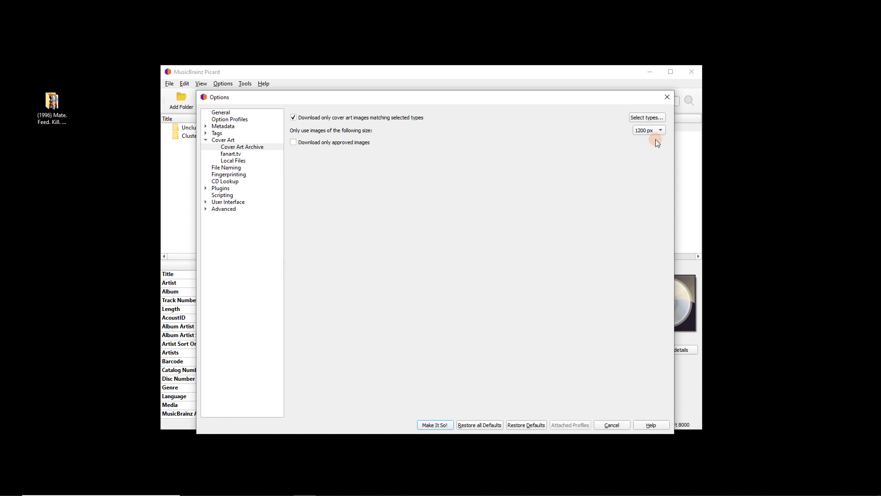
pyautogui.click(433, 425)
# Step: Reopen the main Cover Art options, review the settings for saving images as separate files, and accept them
pyautogui.click(396, 128)
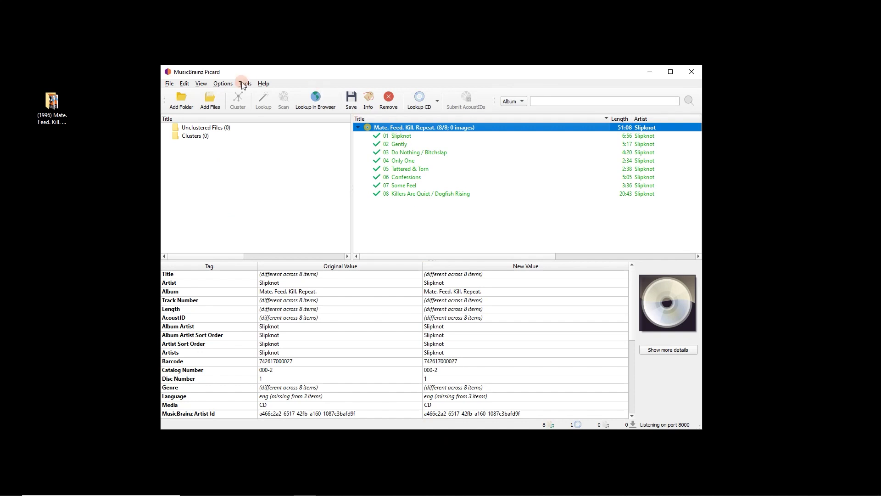
pyautogui.click(223, 84)
pyautogui.click(253, 159)
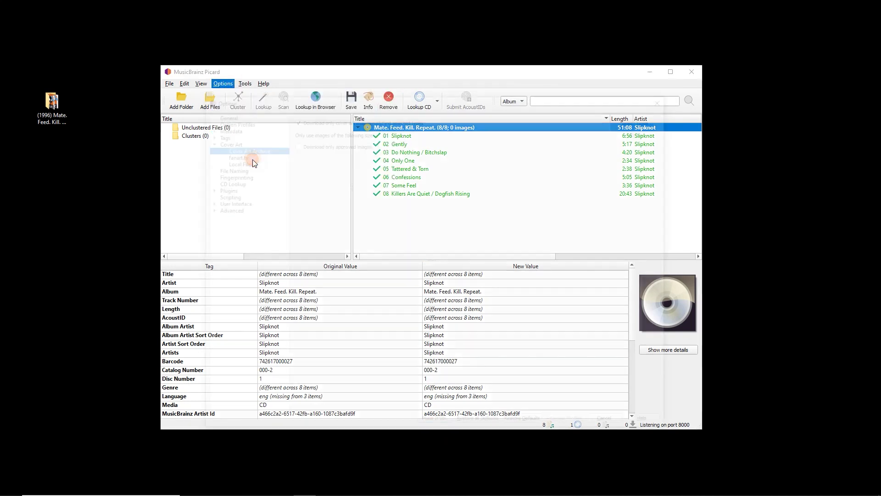
pyautogui.click(258, 139)
pyautogui.click(324, 148)
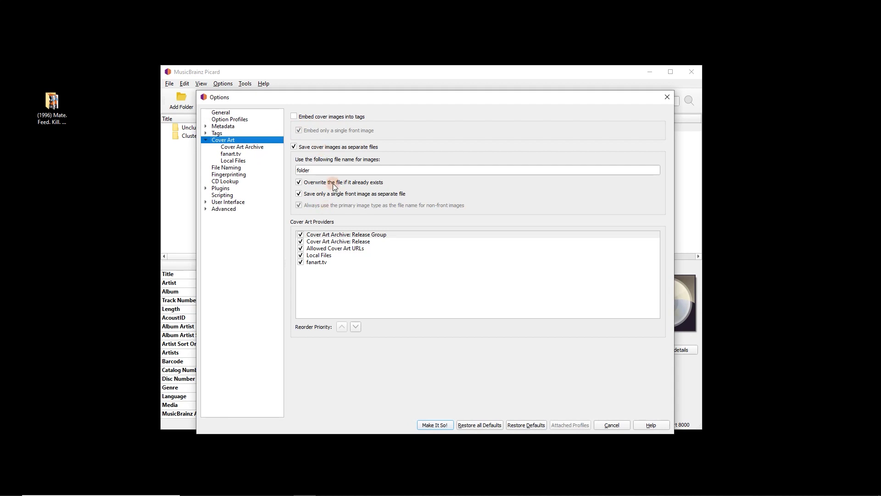
pyautogui.click(429, 424)
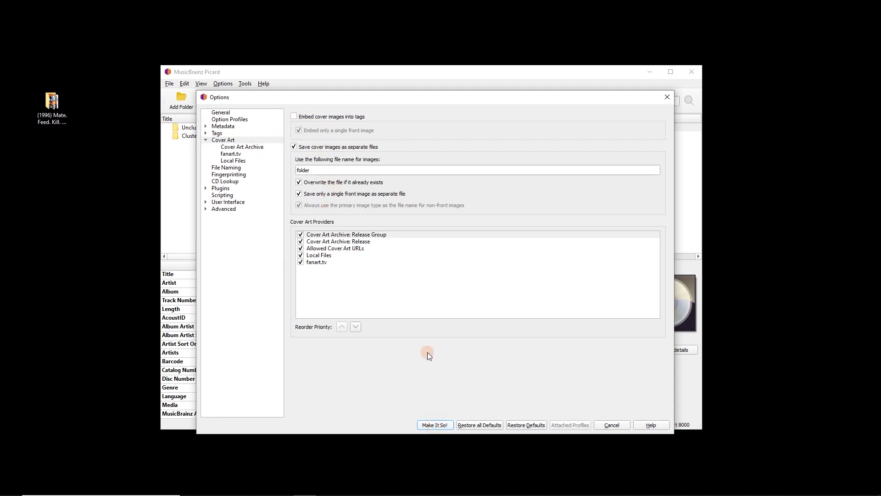
# Step: Refresh the Mate. Feed. Kill. Repeat. album and inspect its cover image in the artwork details
pyautogui.rightClick(386, 129)
pyautogui.click(402, 161)
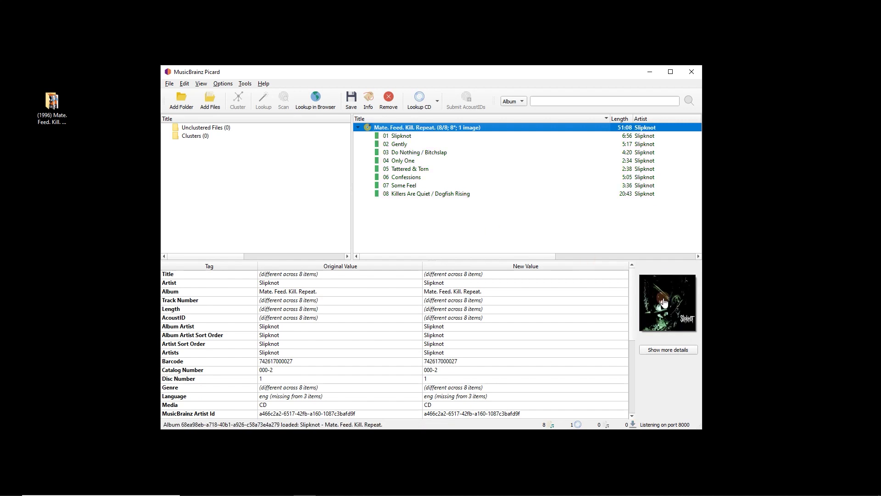
pyautogui.click(669, 353)
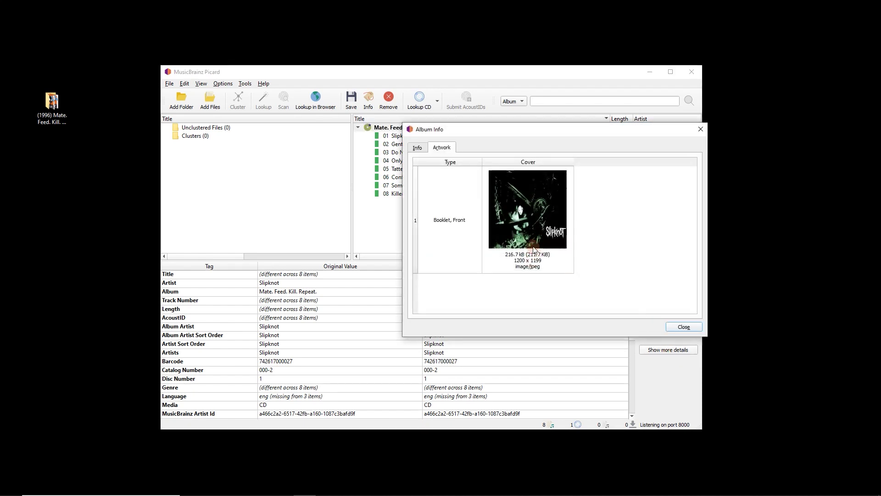
pyautogui.click(528, 252)
pyautogui.click(616, 252)
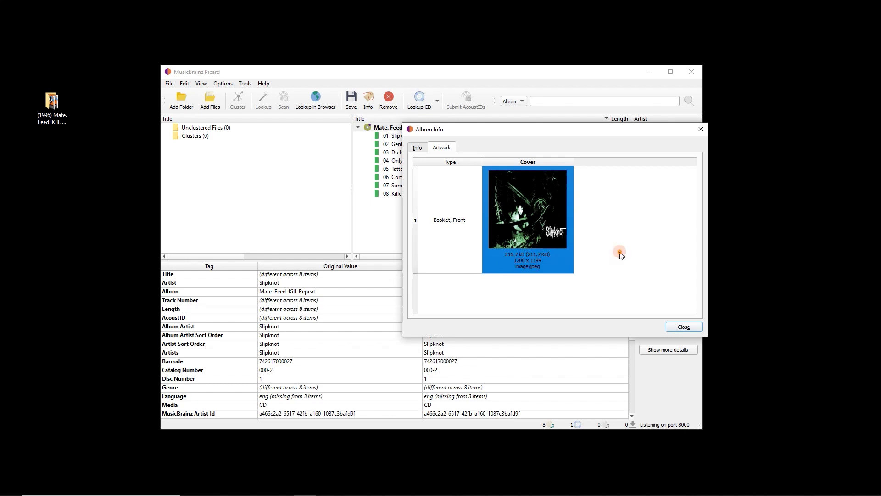
pyautogui.click(684, 327)
# Step: Save the Mate. Feed. Kill. Repeat. album with its refreshed cover art
pyautogui.click(392, 127)
pyautogui.click(347, 102)
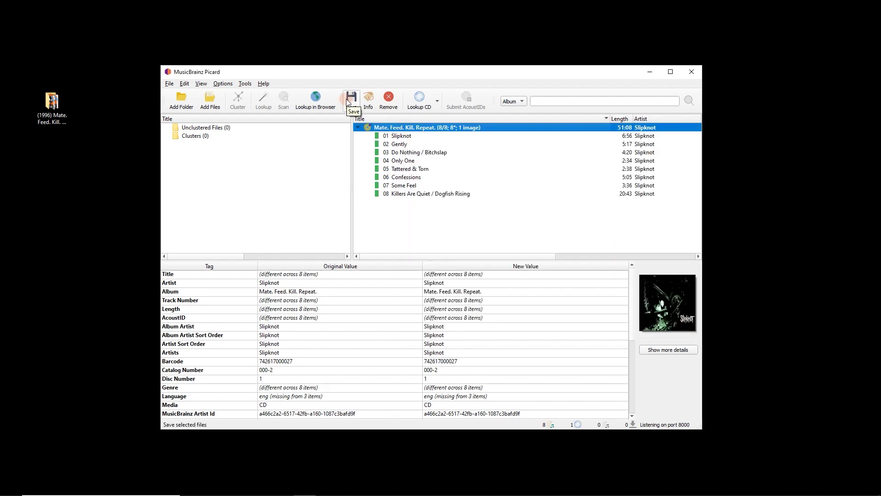
pyautogui.click(224, 84)
pyautogui.click(225, 83)
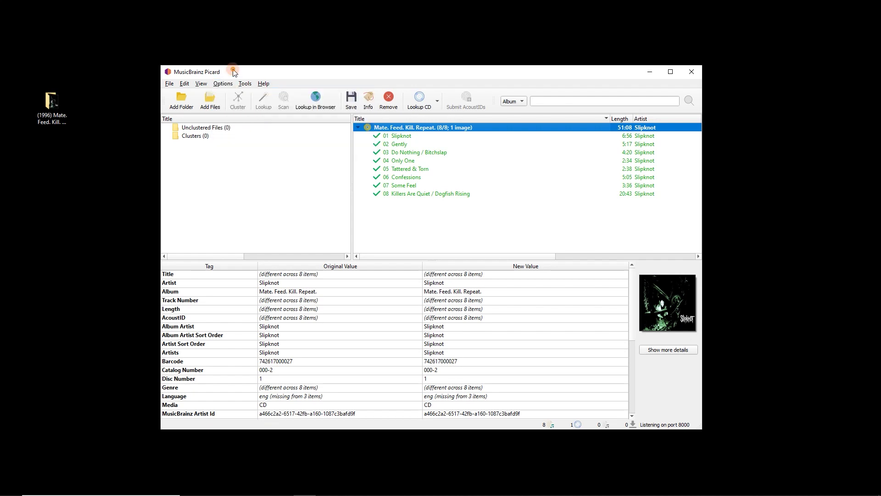
# Step: Open the album's desktop folder, check the size of the folder.jpg cover image, and close the folder
pyautogui.doubleClick(61, 109)
pyautogui.click(275, 192)
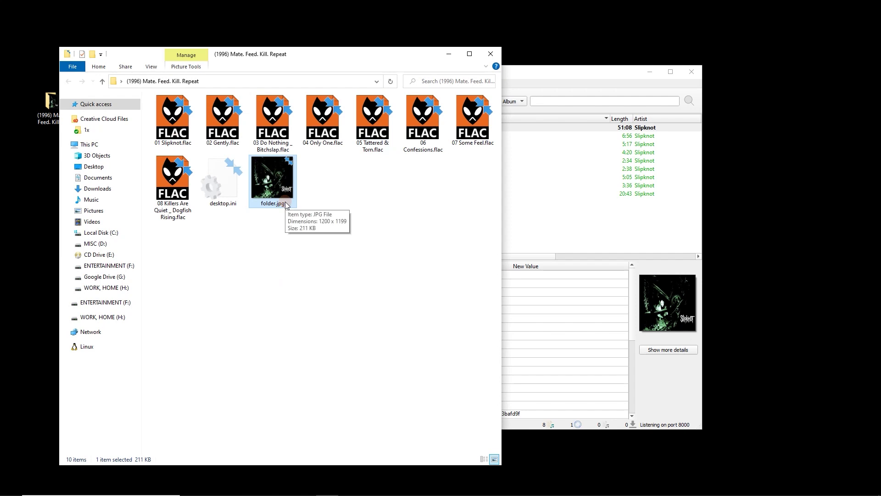
pyautogui.click(312, 173)
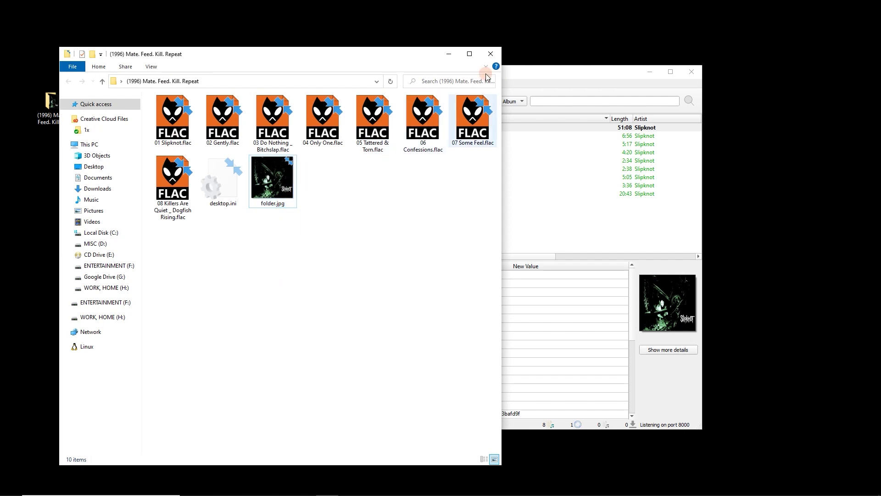
pyautogui.click(490, 56)
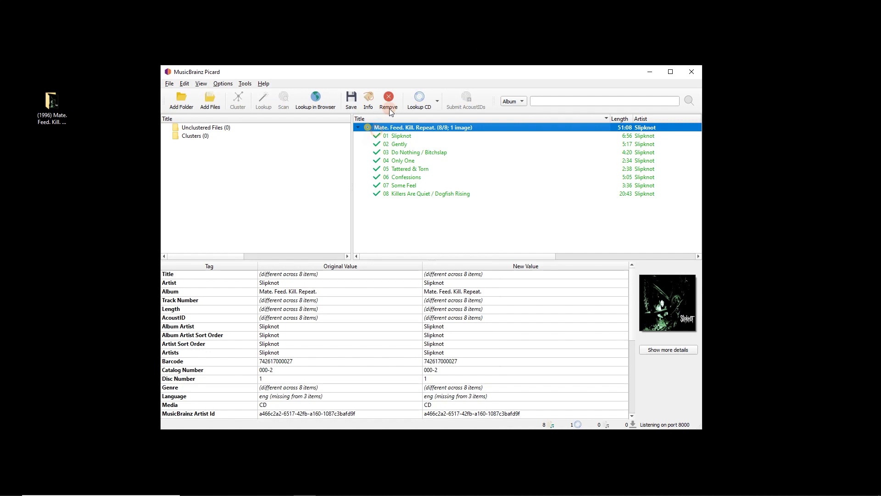
# Step: Remove the album from Picard and load the (1996) Mate. Feed. Kill. Repeat folder from the desktop again
pyautogui.press('Delete')
pyautogui.moveTo(127, 57)
pyautogui.mouseDown()
pyautogui.moveTo(113, 160)
pyautogui.moveTo(25, 386)
pyautogui.moveTo(72, 289)
pyautogui.moveTo(36, 281)
pyautogui.mouseUp()
pyautogui.moveTo(52, 110); pyautogui.dragTo(268, 213)
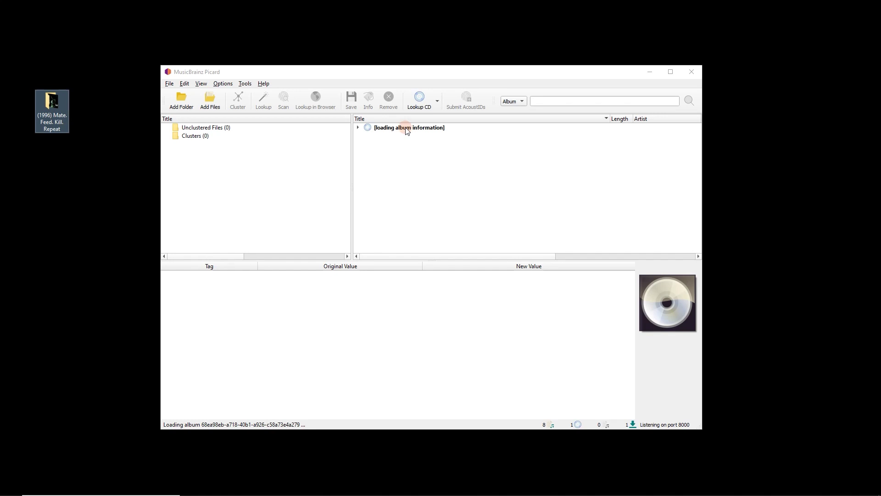
# Step: Cluster the unclustered album files and remove the automatically loaded album entry that has no files matched
pyautogui.click(238, 138)
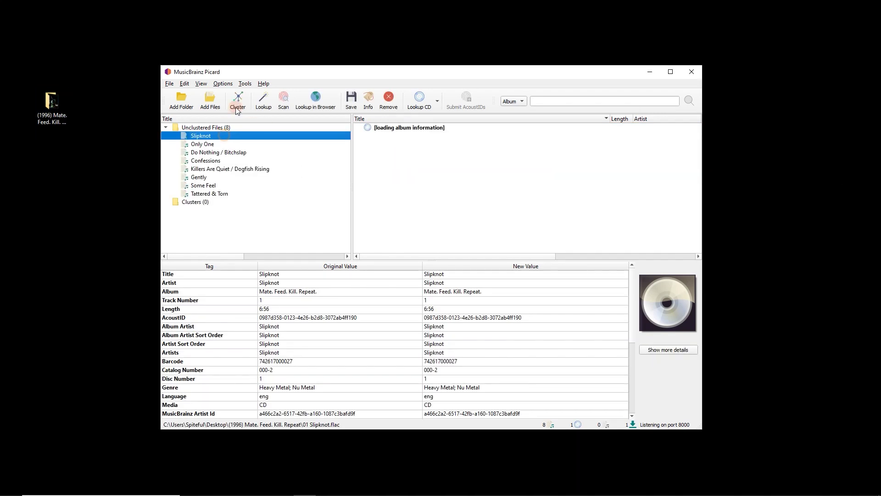
pyautogui.click(234, 128)
pyautogui.click(238, 101)
pyautogui.click(223, 144)
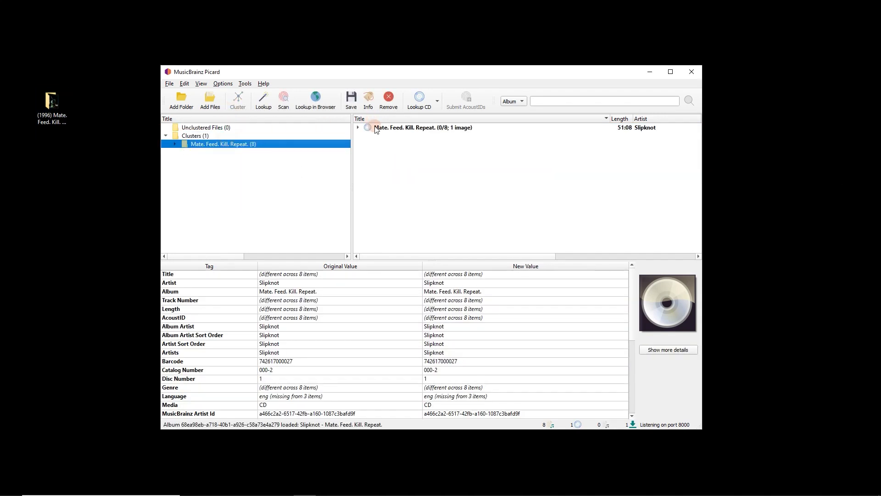
pyautogui.click(387, 127)
pyautogui.click(388, 98)
# Step: Look up the Mate. Feed. Kill. Repeat. cluster and save the matched album
pyautogui.click(223, 143)
pyautogui.click(264, 99)
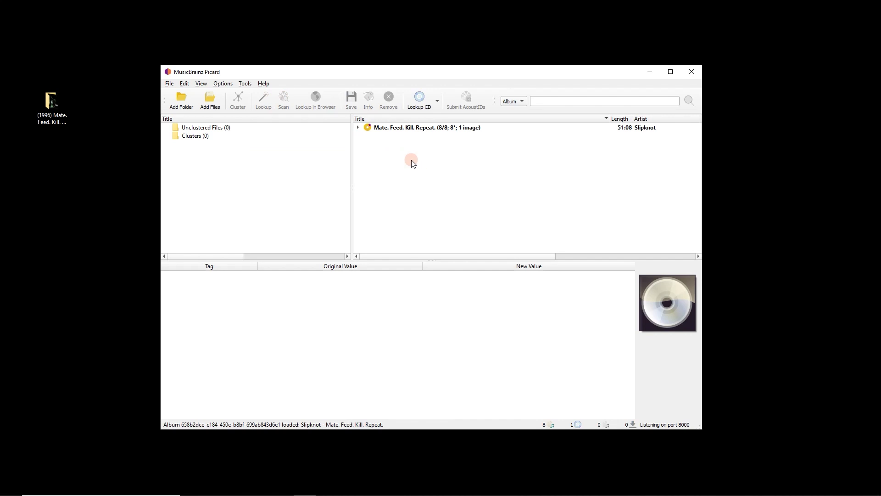
pyautogui.click(404, 128)
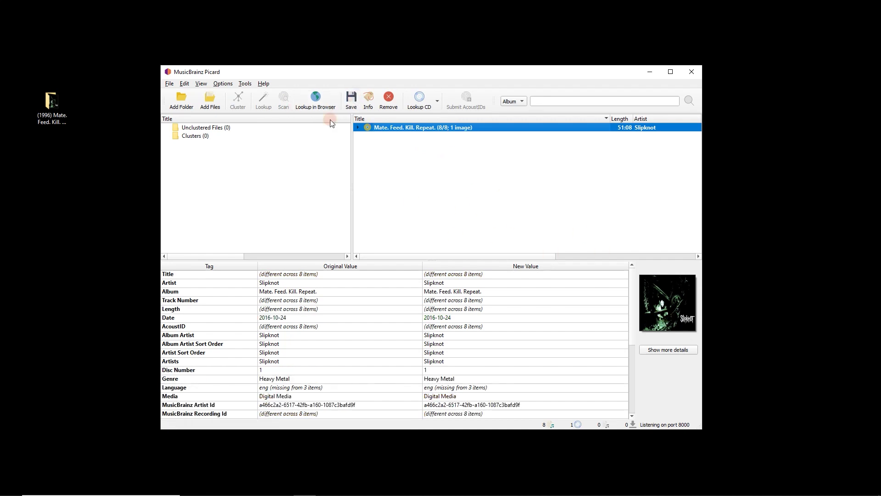
# Step: Open Picard's options at the Cover Art settings again
pyautogui.click(231, 84)
pyautogui.press('Escape')
pyautogui.click(225, 83)
pyautogui.click(249, 161)
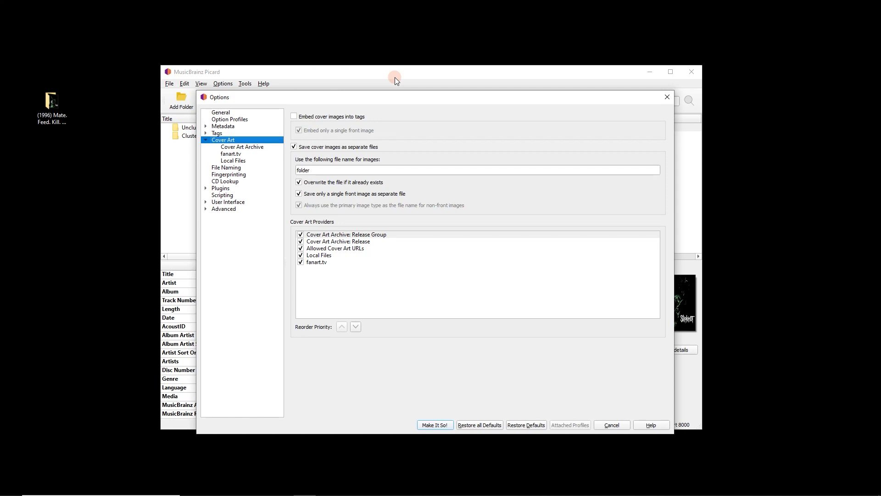
# Step: Open the (1996) Mate. Feed. Kill. Repeat folder from the desktop and inspect the folder.jpg cover image's file details
pyautogui.moveTo(395, 95); pyautogui.dragTo(392, 87)
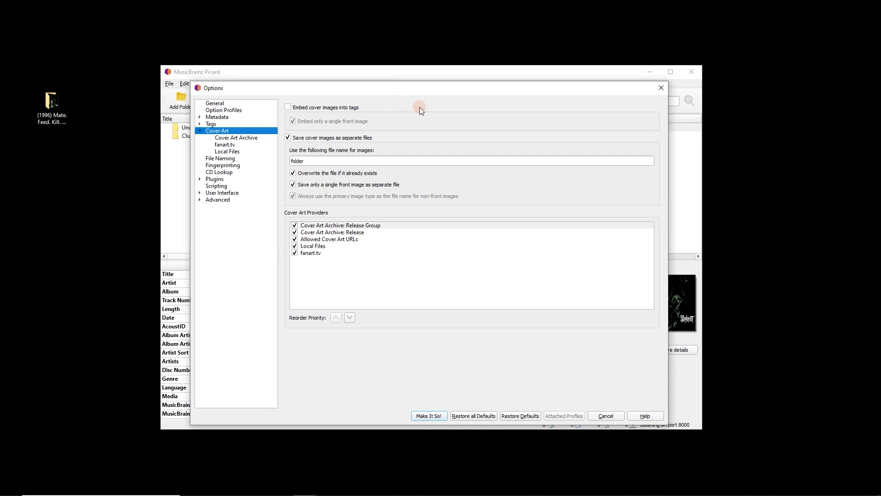
pyautogui.doubleClick(51, 101)
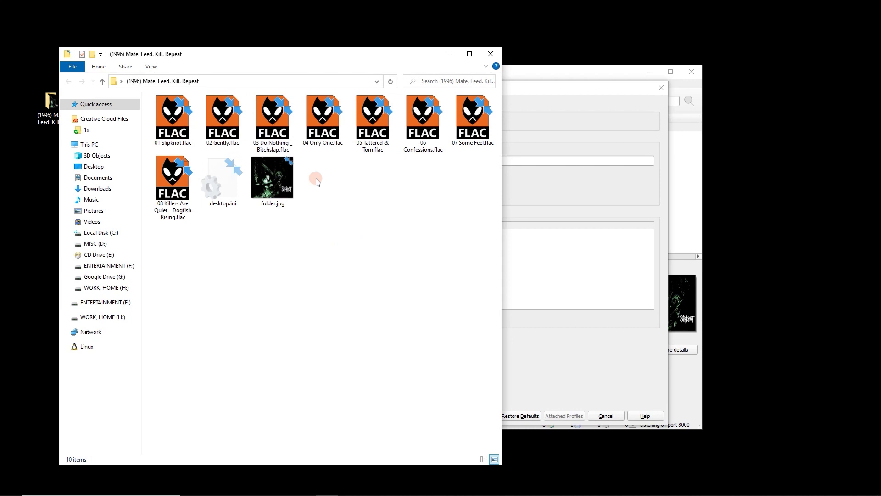
pyautogui.click(291, 186)
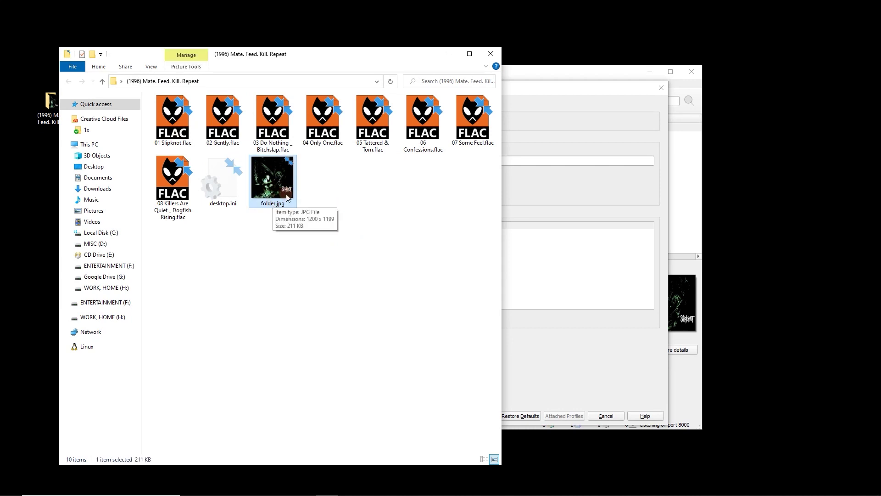
pyautogui.click(334, 187)
pyautogui.click(277, 178)
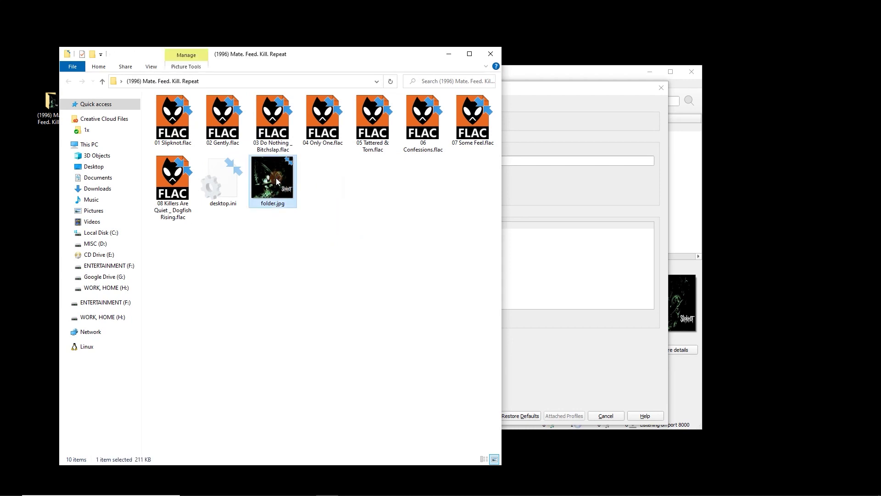
pyautogui.click(322, 185)
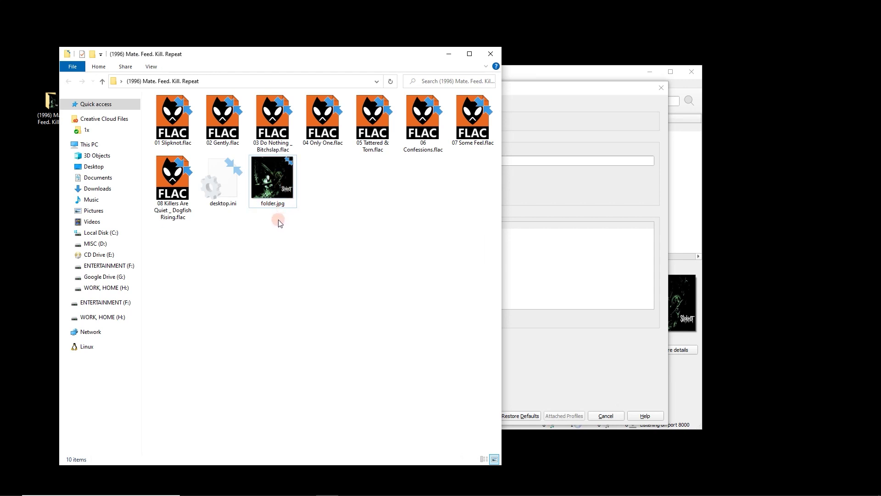
pyautogui.click(269, 169)
pyautogui.click(292, 200)
pyautogui.moveTo(292, 202)
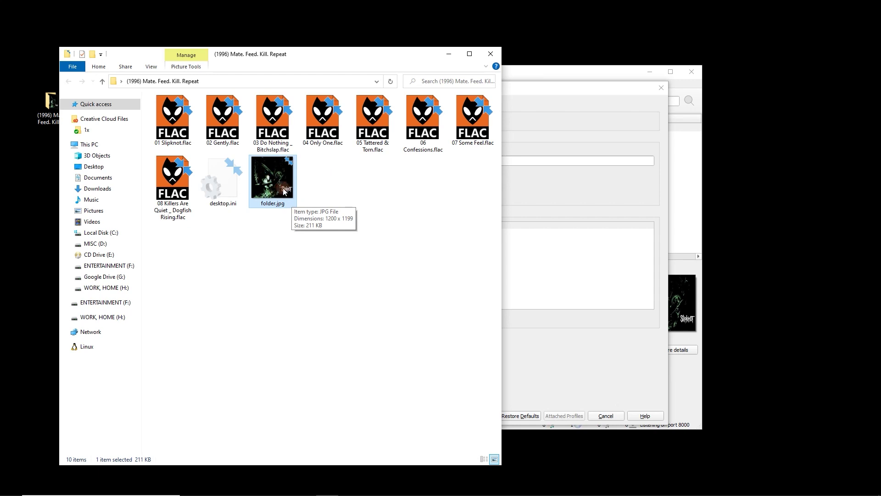
pyautogui.click(321, 185)
pyautogui.moveTo(281, 185)
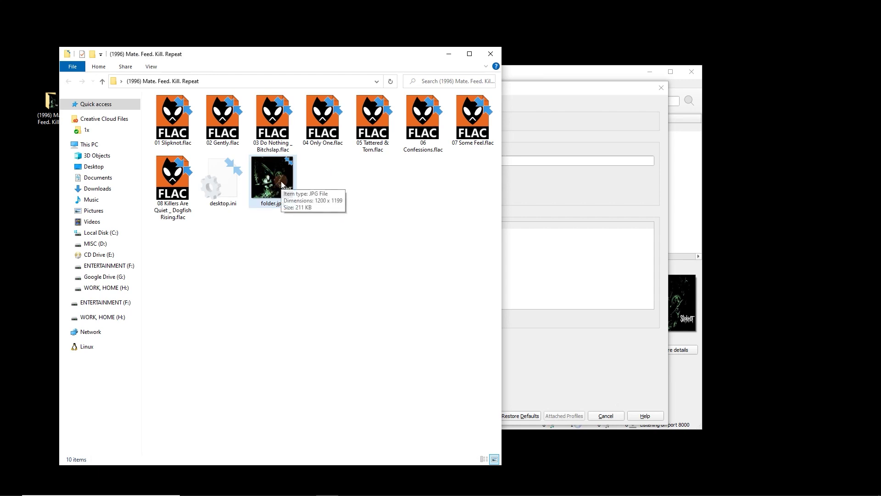
# Step: Examine the individual FLAC tracks in the album folder alongside the separate folder.jpg image
pyautogui.click(173, 132)
pyautogui.click(273, 123)
pyautogui.click(372, 123)
pyautogui.click(419, 128)
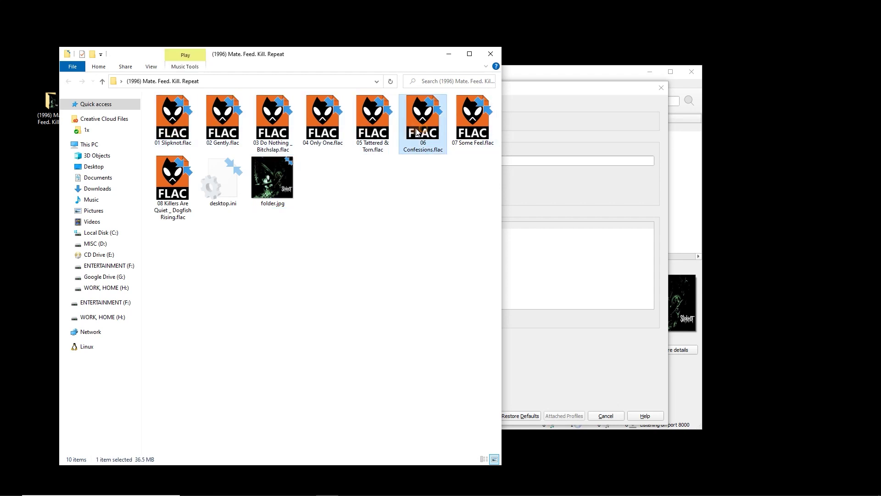
pyautogui.click(174, 131)
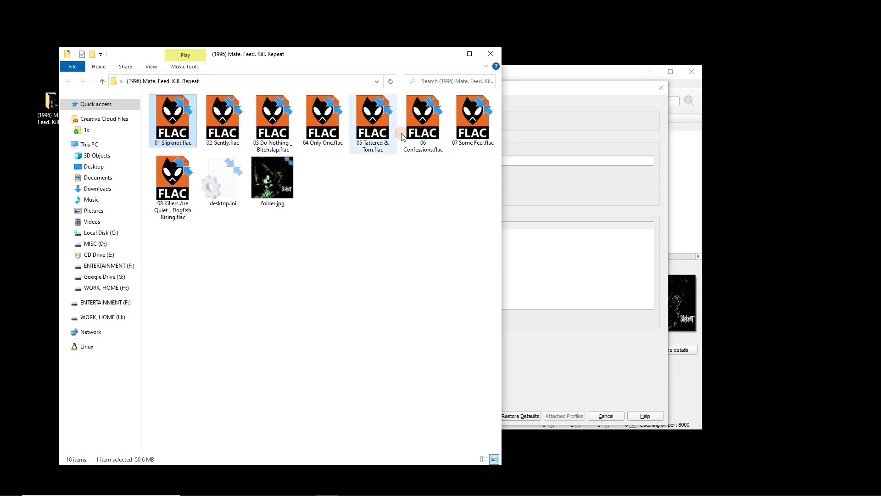
pyautogui.click(172, 183)
pyautogui.click(292, 188)
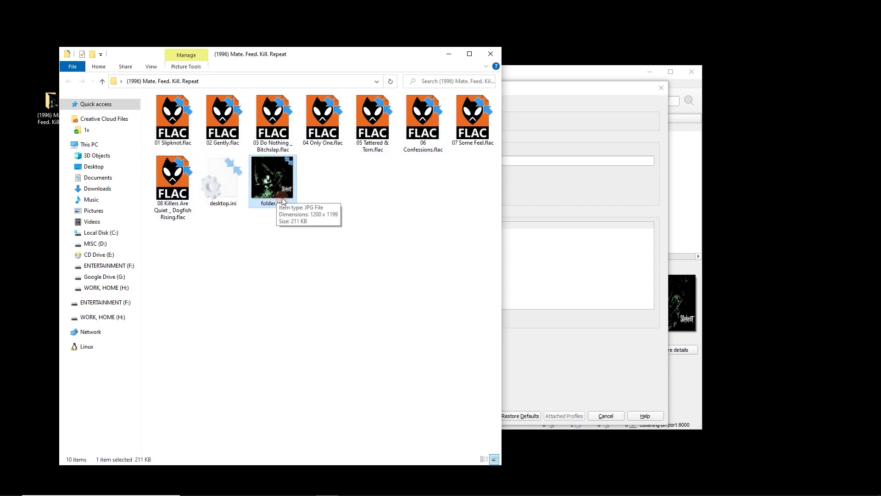
pyautogui.click(181, 132)
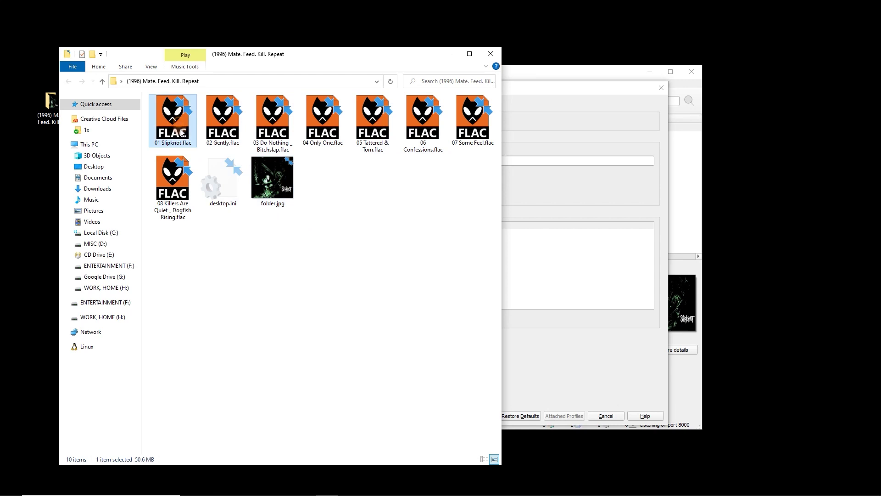
pyautogui.click(450, 207)
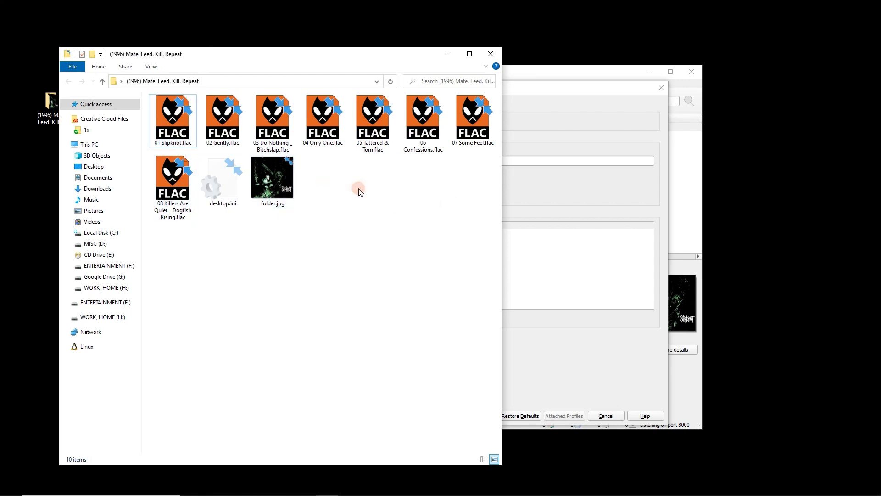
# Step: Check the 01 Slipknot.flac file name without renaming it, and close the album folder window
pyautogui.moveTo(229, 132)
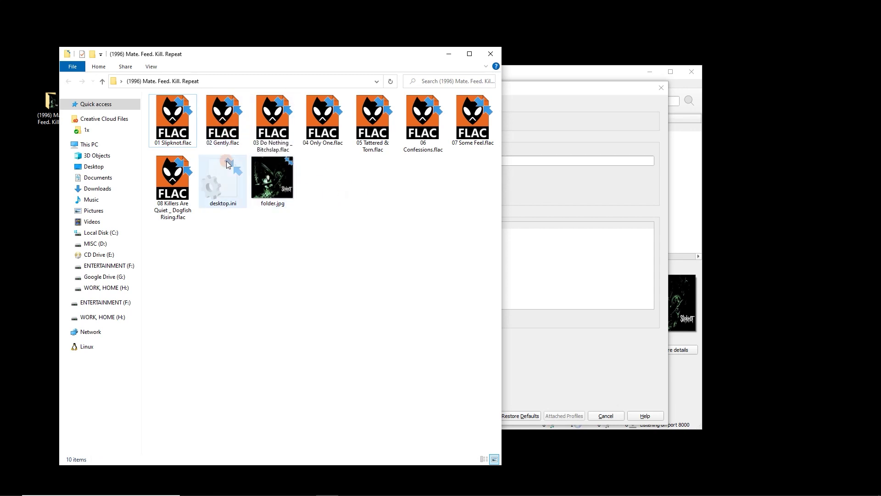
pyautogui.click(179, 137)
pyautogui.click(183, 142)
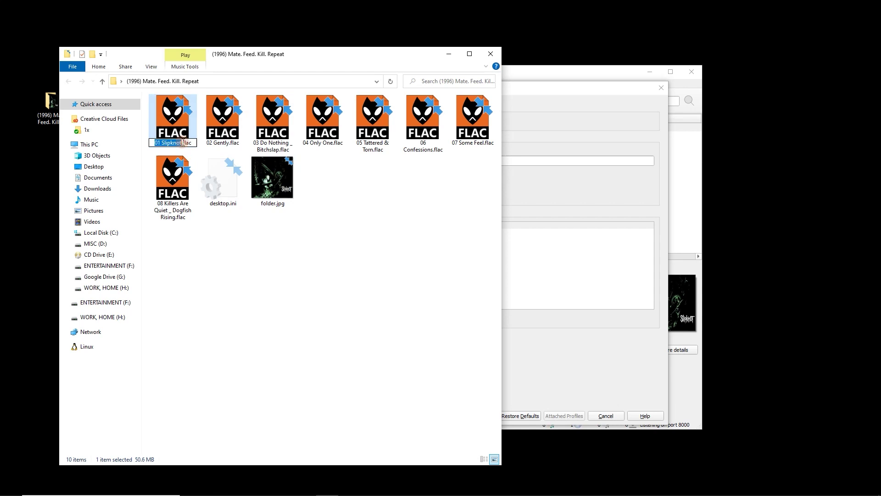
pyautogui.moveTo(182, 143); pyautogui.dragTo(200, 153)
pyautogui.click(200, 154)
pyautogui.click(449, 210)
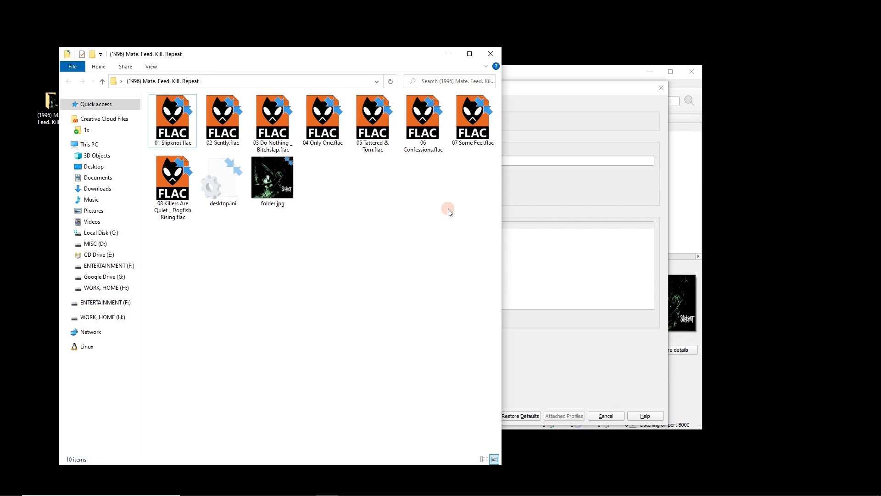
pyautogui.click(491, 53)
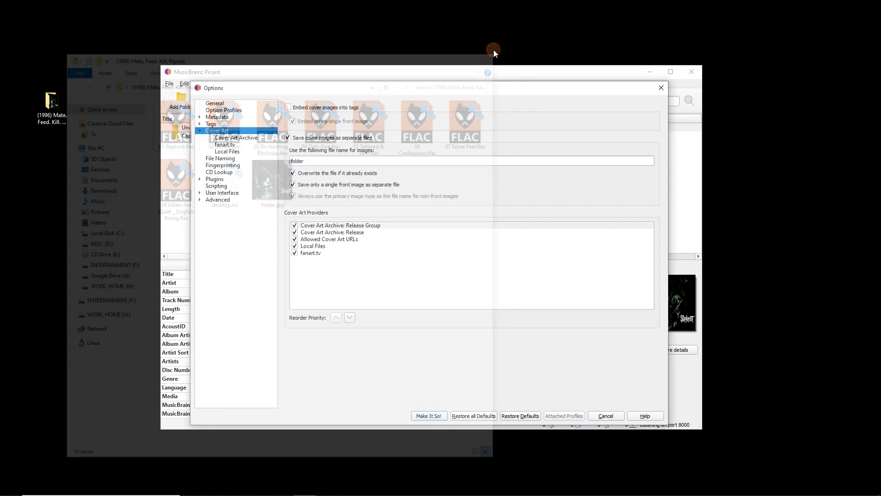
# Step: Enable embedding cover images into tags, turn off saving cover images as separate files, and apply the options
pyautogui.click(298, 107)
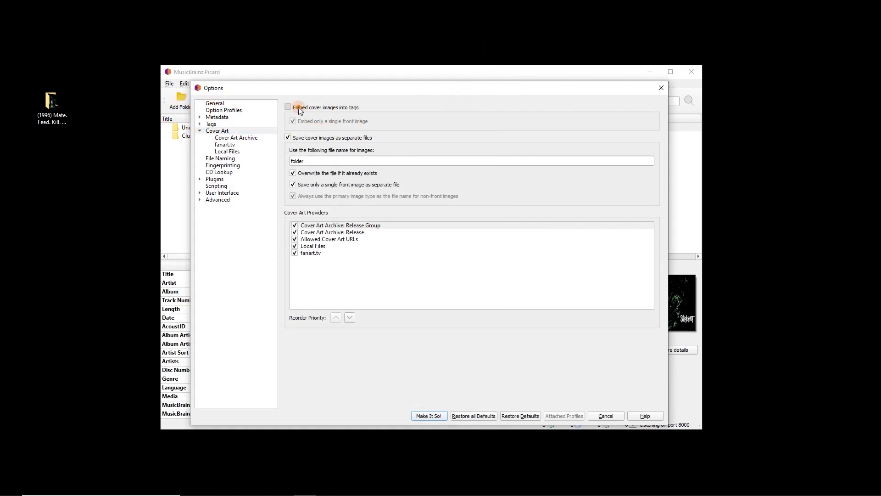
pyautogui.click(310, 138)
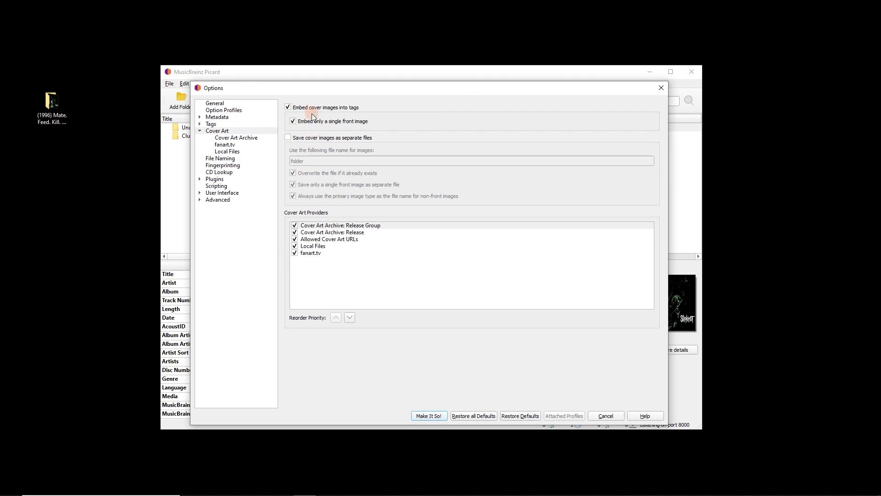
pyautogui.click(429, 416)
# Step: Refresh the Mate. Feed. Kill. Repeat. album, view its artwork details, and save it
pyautogui.rightClick(412, 129)
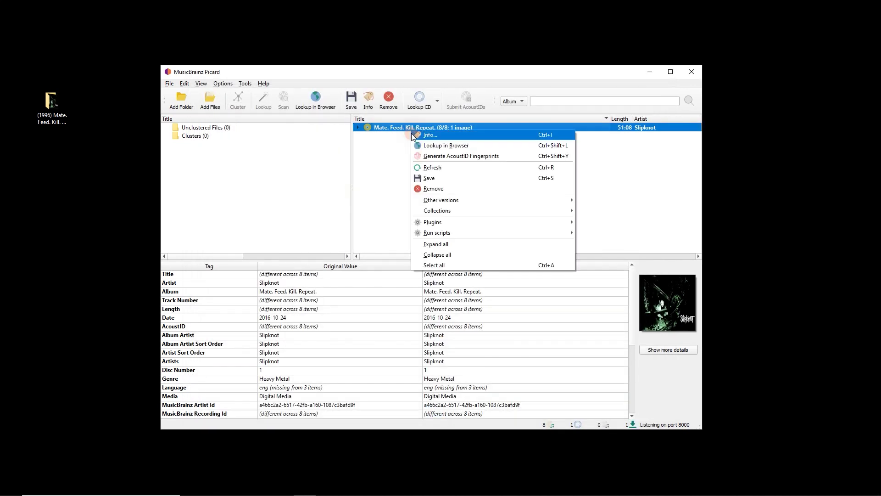
pyautogui.click(433, 169)
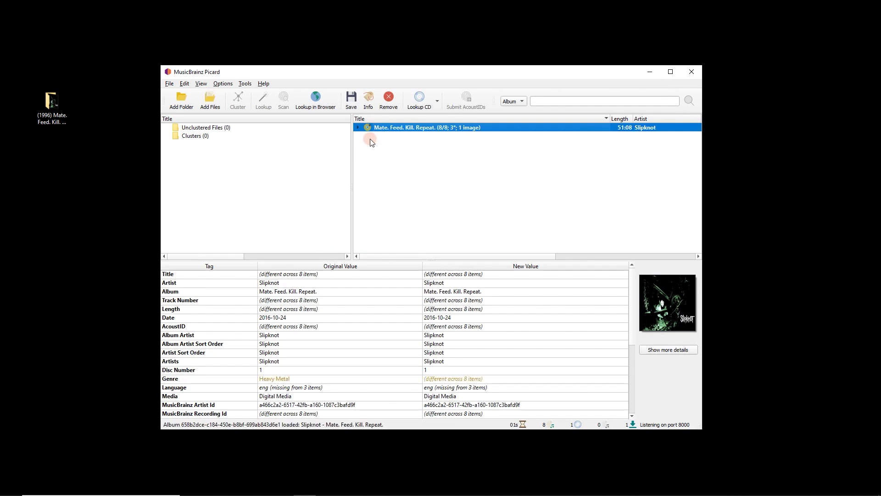
pyautogui.click(667, 354)
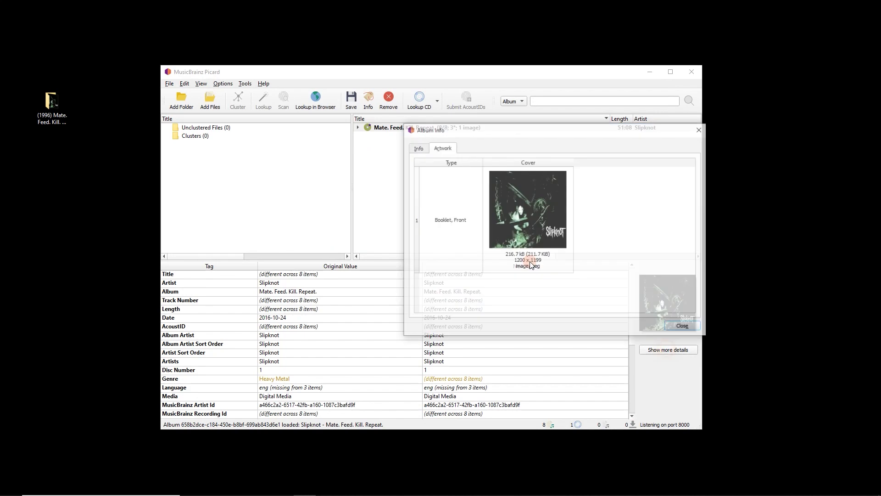
pyautogui.click(700, 131)
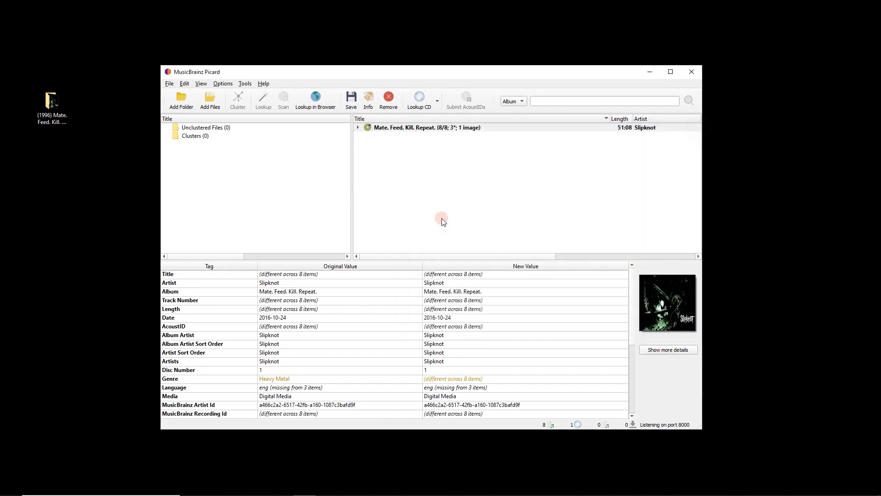
pyautogui.click(352, 101)
# Step: Reopen the album folder from the desktop and move the Picard window so the folder's files are visible beside it
pyautogui.click(51, 103)
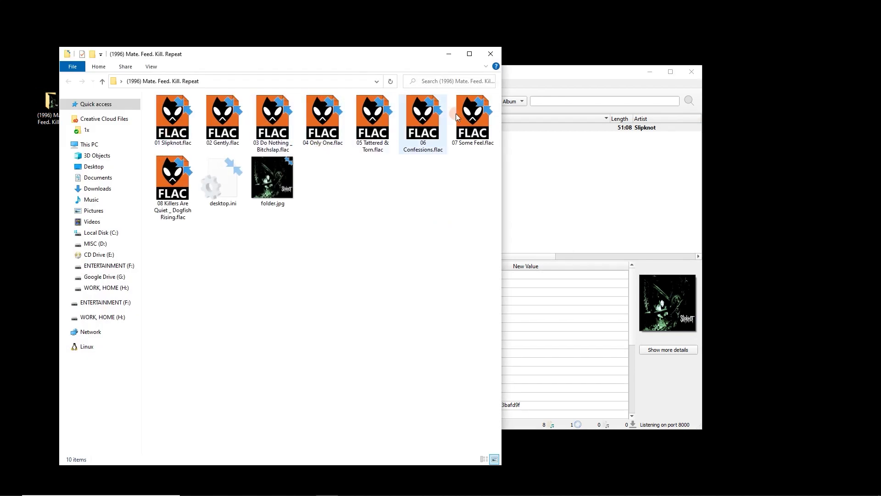
pyautogui.click(550, 71)
pyautogui.moveTo(294, 73); pyautogui.dragTo(391, 100)
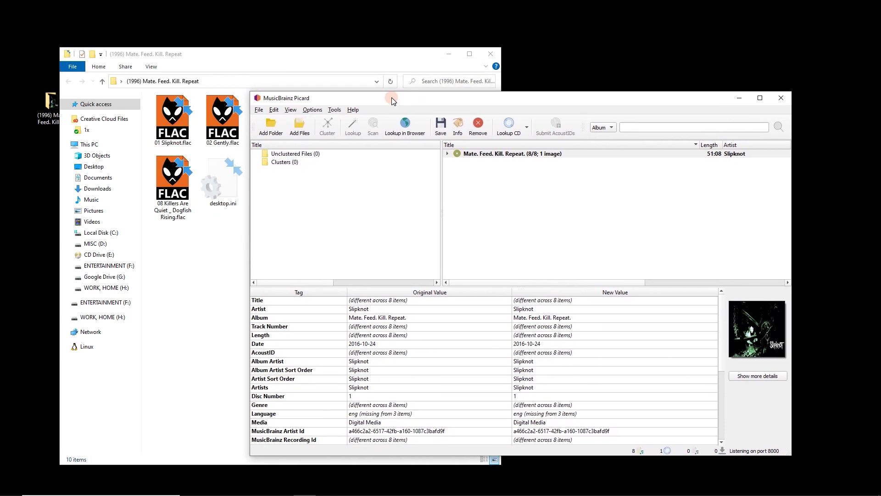
# Step: Compare the original and new tag values of the Mate. Feed. Kill. Repeat. album, including title and album
pyautogui.click(316, 111)
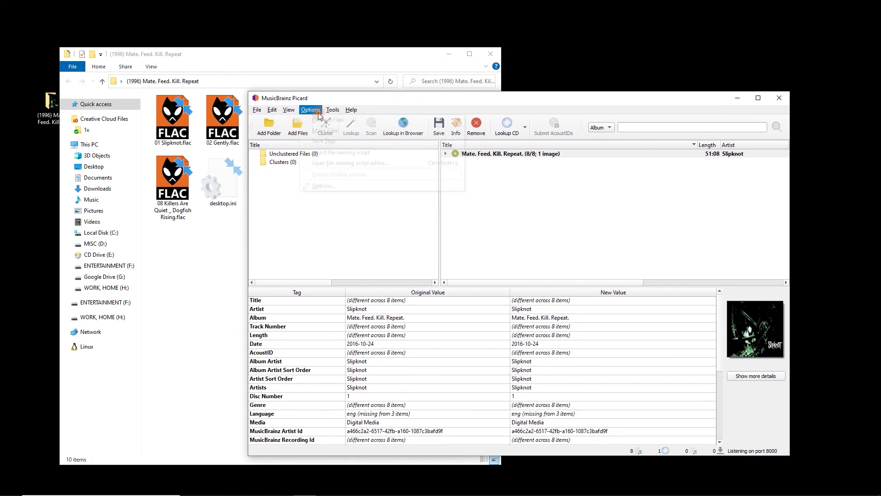
pyautogui.click(307, 141)
pyautogui.click(466, 154)
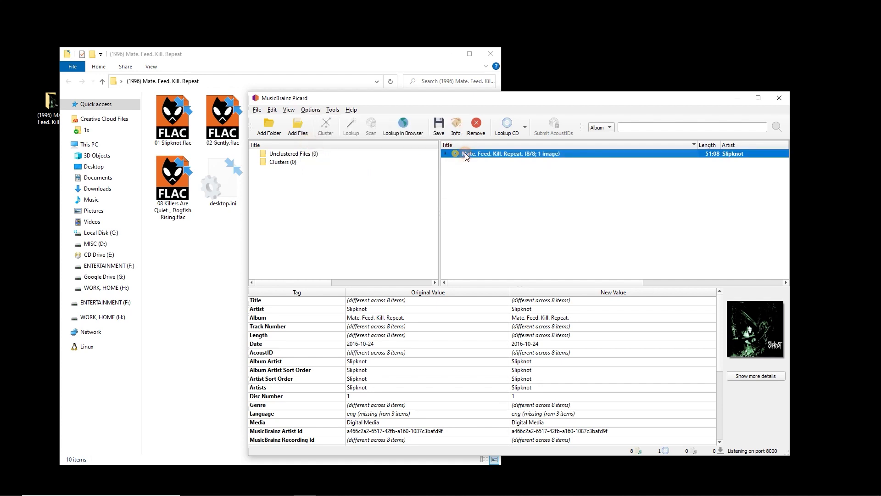
pyautogui.click(549, 363)
pyautogui.moveTo(467, 301); pyautogui.dragTo(475, 400)
pyautogui.moveTo(561, 298)
pyautogui.mouseDown()
pyautogui.moveTo(558, 398)
pyautogui.moveTo(559, 299)
pyautogui.mouseUp()
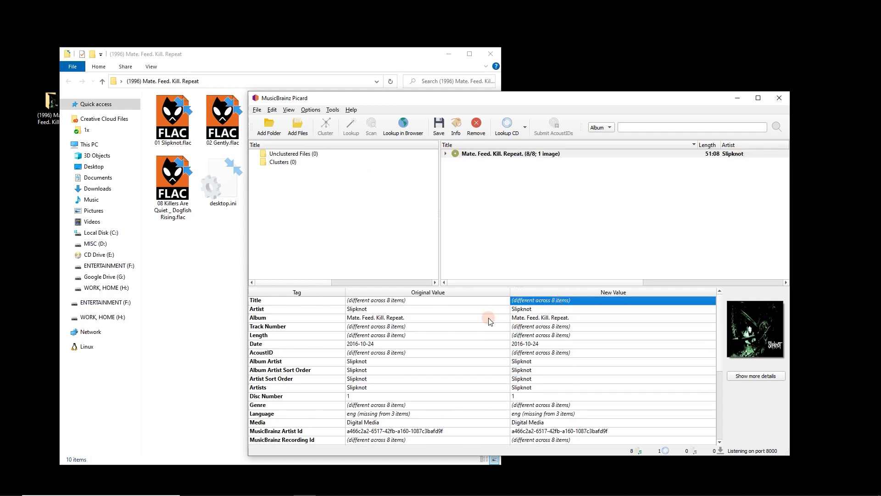
pyautogui.click(440, 319)
pyautogui.click(528, 320)
pyautogui.moveTo(502, 319); pyautogui.dragTo(520, 320)
pyautogui.click(516, 209)
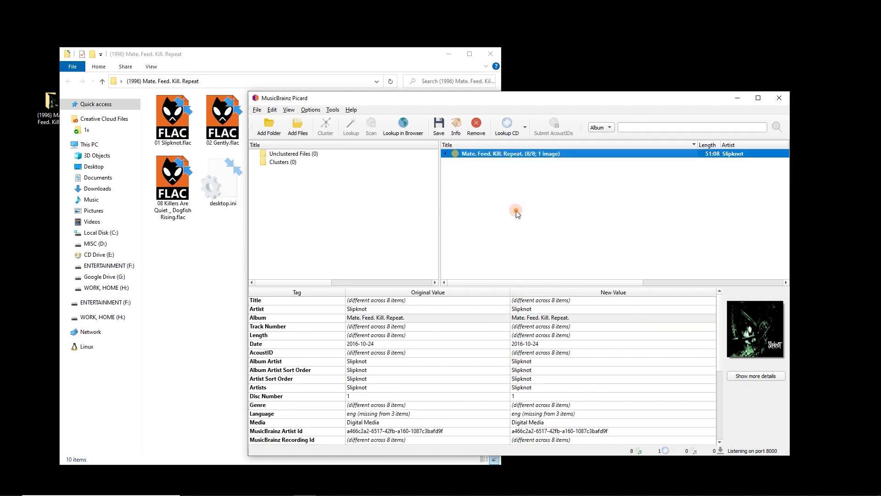
pyautogui.click(459, 154)
# Step: Add the line $unset(albumartist) below the title line of the tagger script in the scripting options
pyautogui.click(309, 111)
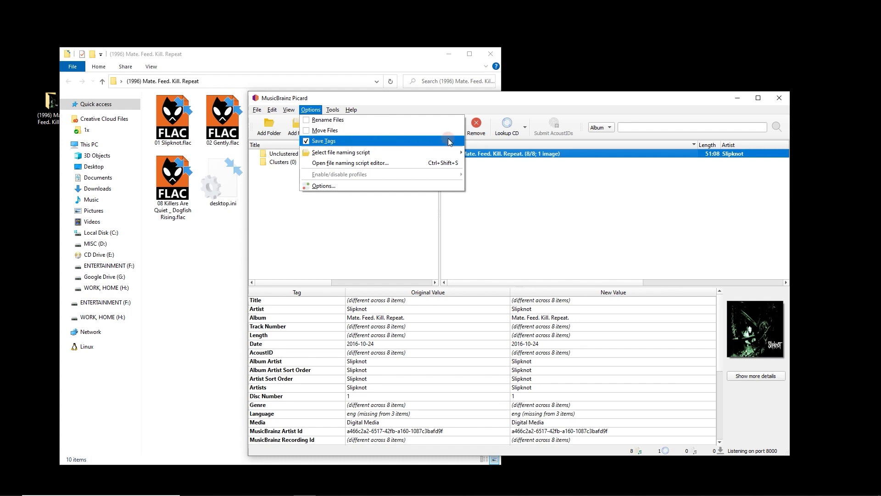
pyautogui.click(377, 185)
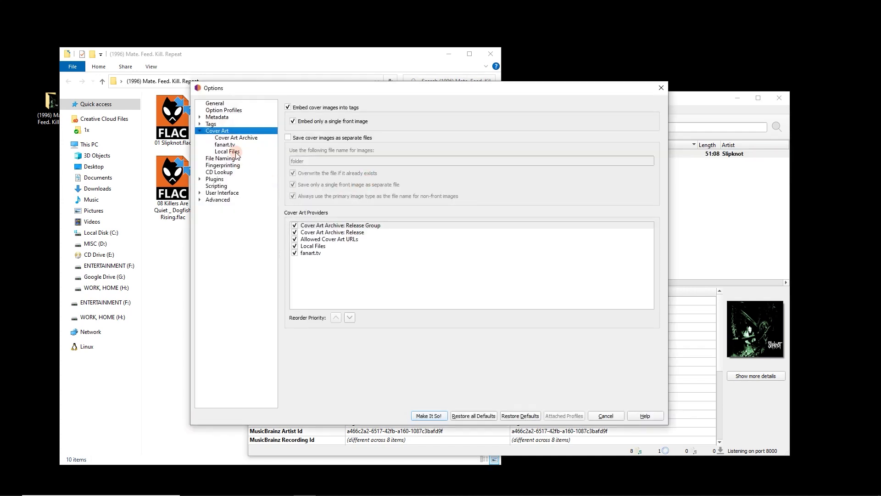
pyautogui.click(223, 185)
pyautogui.click(463, 135)
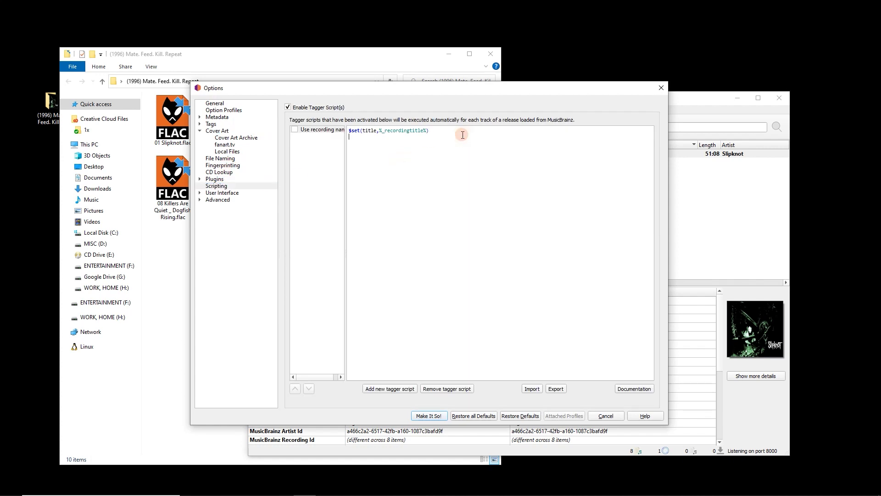
pyautogui.write('$unset')
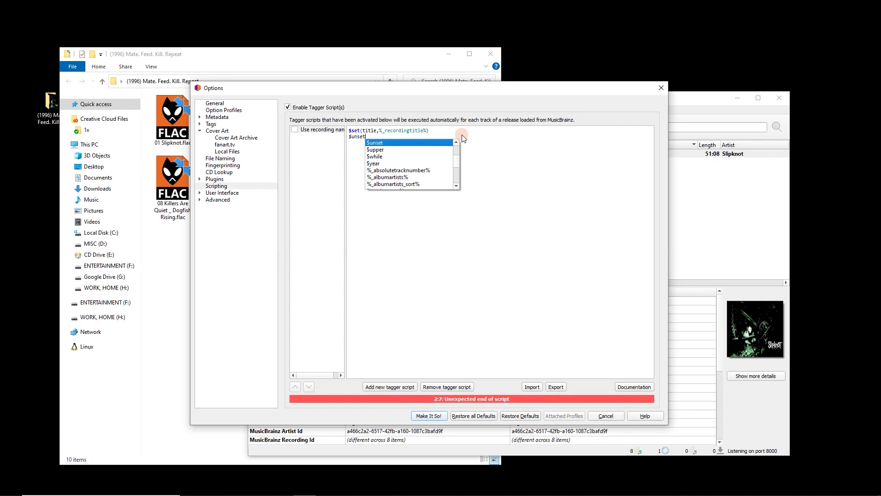
pyautogui.write('()')
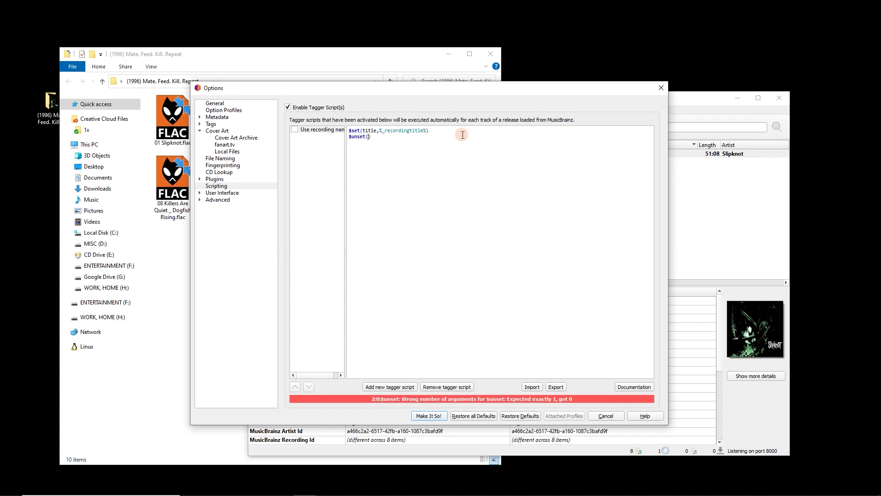
pyautogui.write('albumartist')
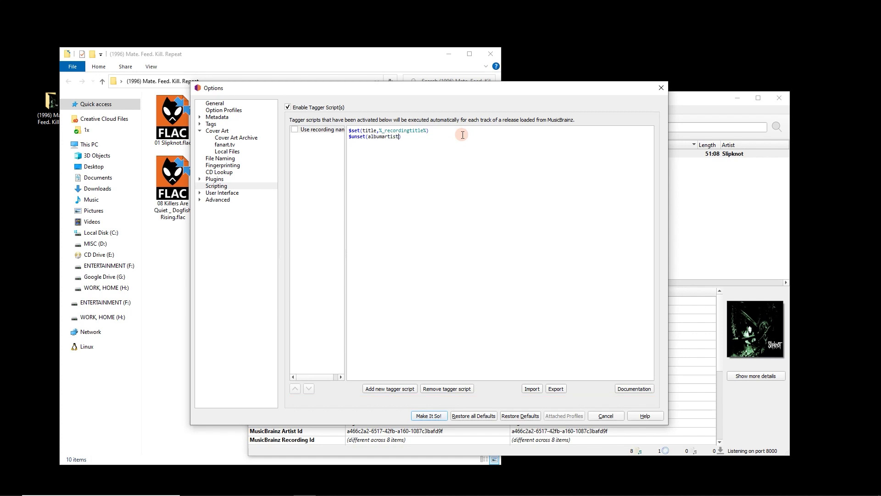
pyautogui.moveTo(413, 136); pyautogui.dragTo(347, 137)
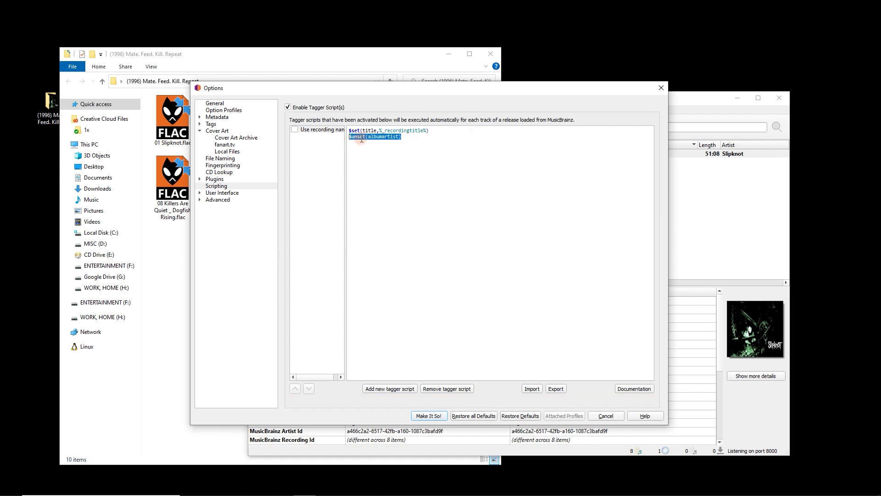
pyautogui.click(401, 138)
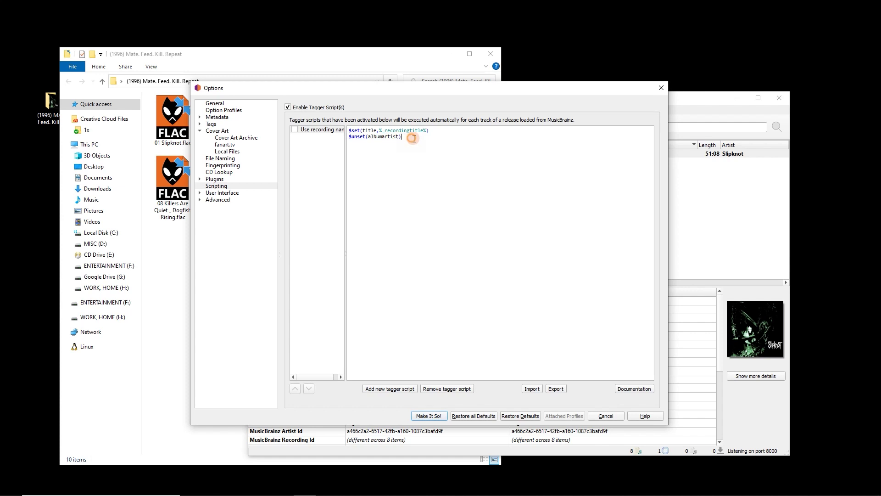
# Step: Add the line $unset(genre) to the tagger script below the album artist line
pyautogui.write('$')
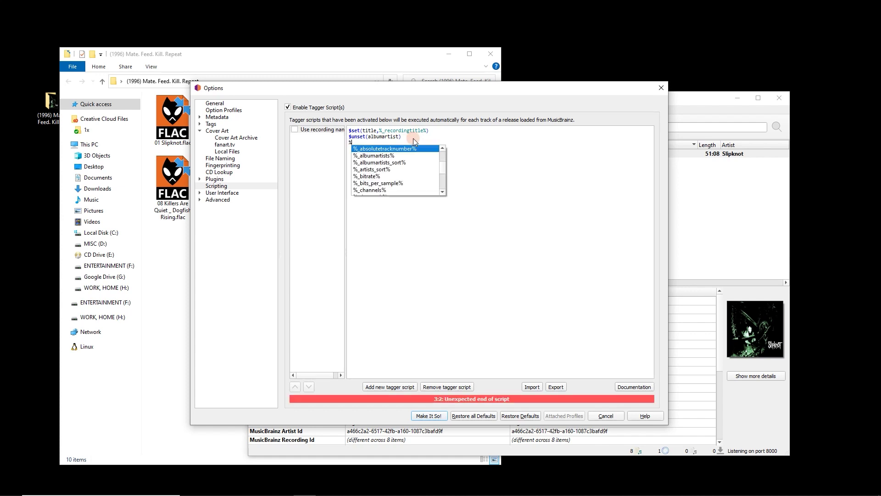
pyautogui.press('BackSpace')
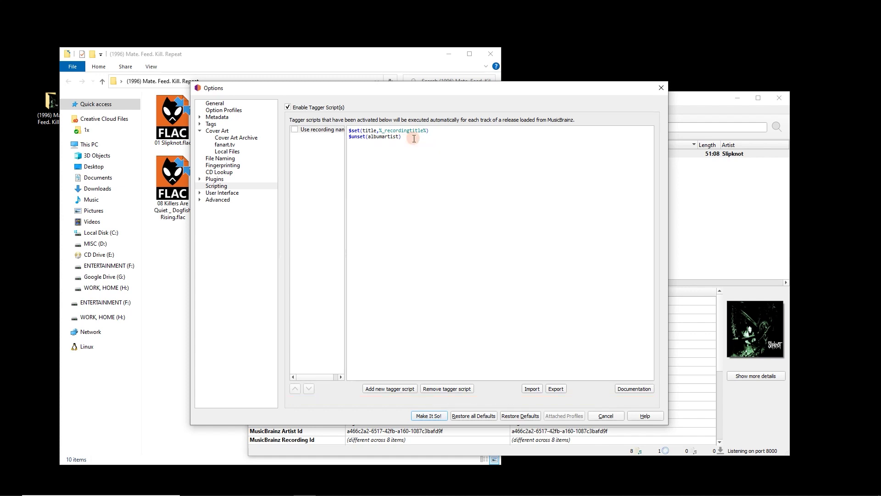
pyautogui.write('$unset')
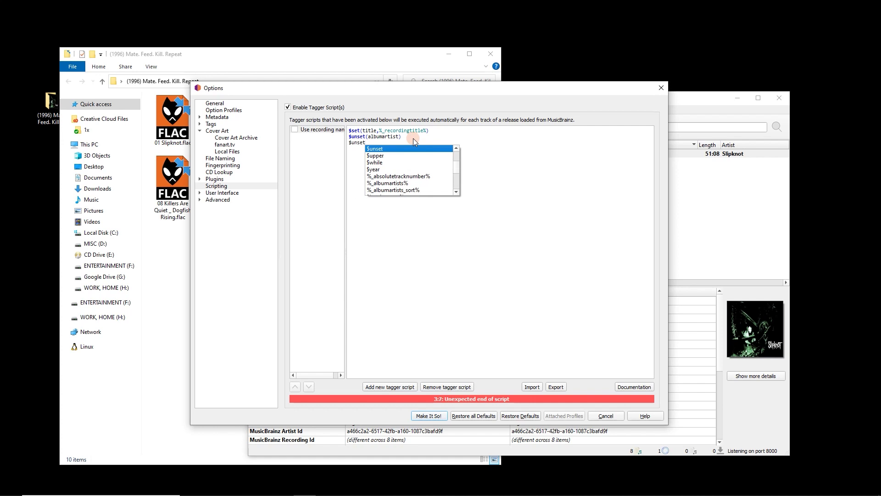
pyautogui.write('(')
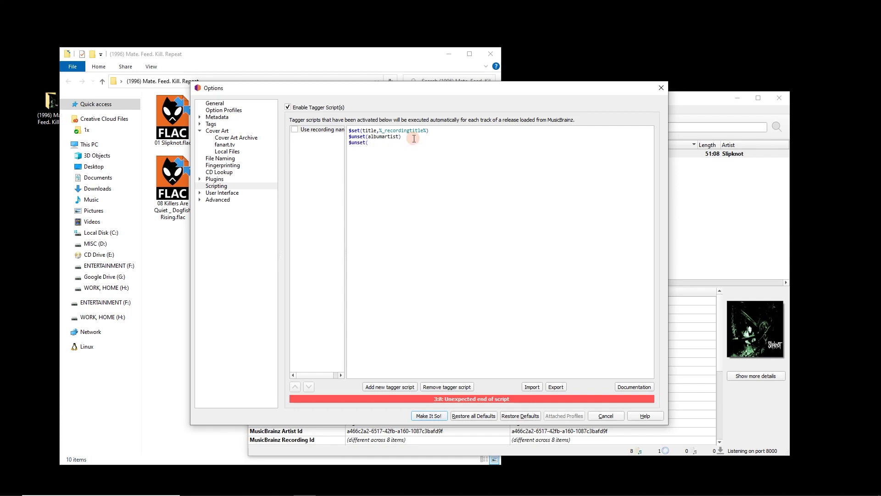
pyautogui.write('genre)')
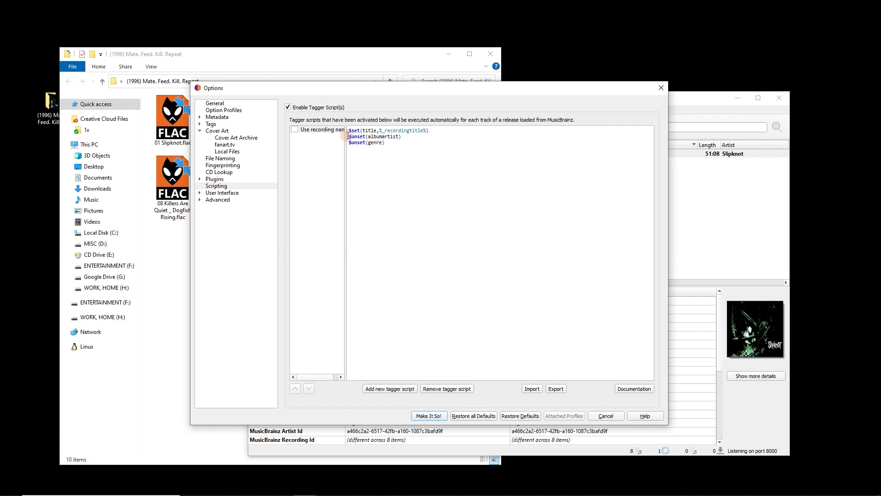
# Step: Delete the $unset(albumartist) and $unset(genre) lines from the tagger script
pyautogui.moveTo(348, 136); pyautogui.dragTo(413, 159)
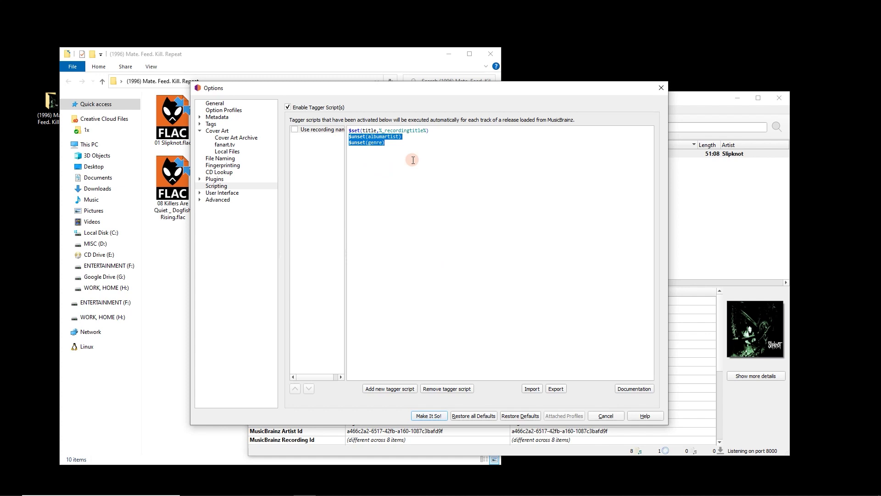
pyautogui.press('BackSpace')
pyautogui.press('BackSpace')
# Step: Review the cover art embedding settings and accept the options
pyautogui.click(229, 131)
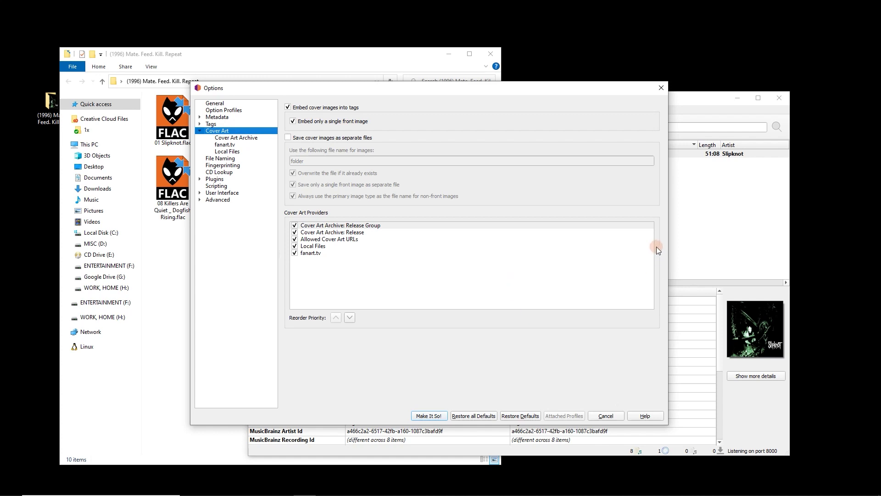
pyautogui.moveTo(546, 93); pyautogui.dragTo(461, 77)
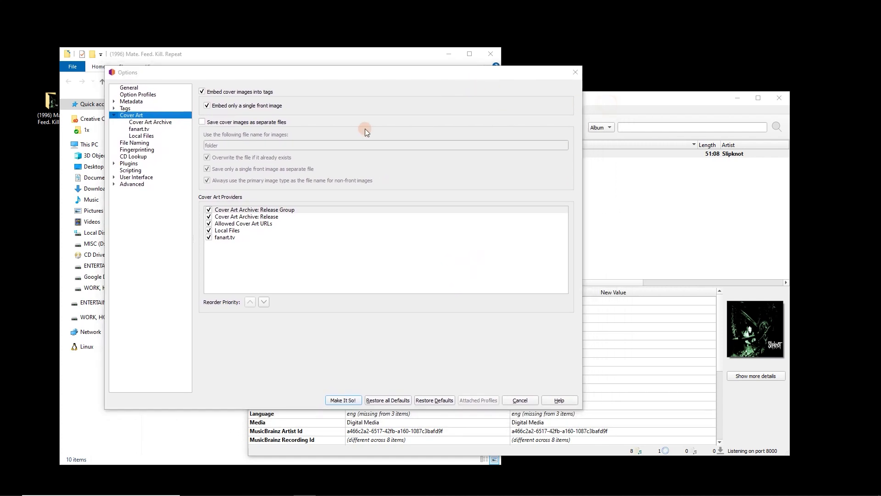
pyautogui.click(345, 401)
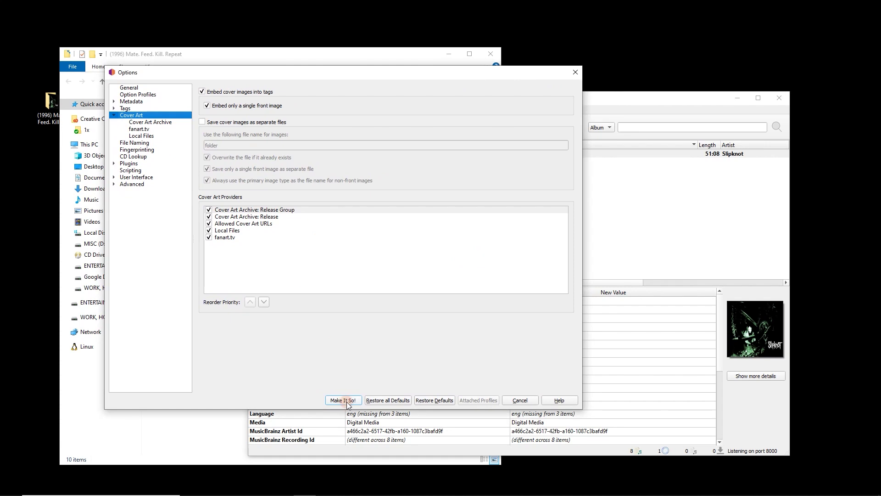
# Step: Check whether renaming files, moving files and saving tags are enabled
pyautogui.click(310, 110)
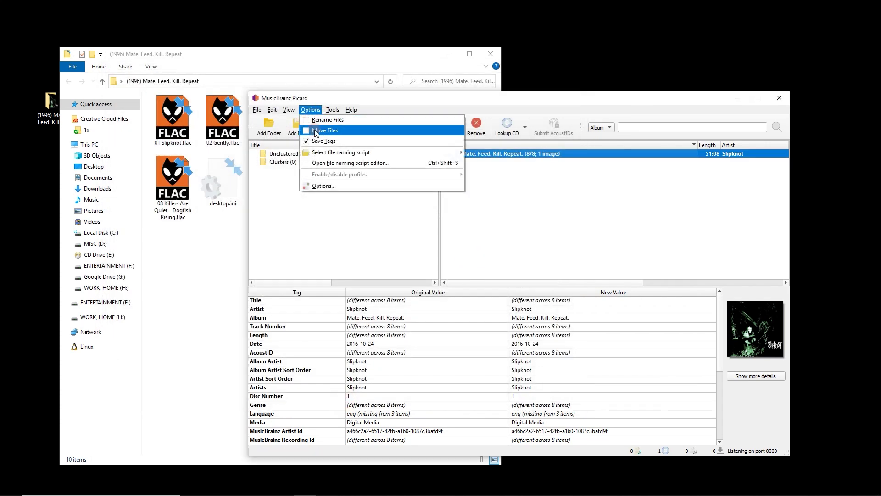
pyautogui.click(383, 101)
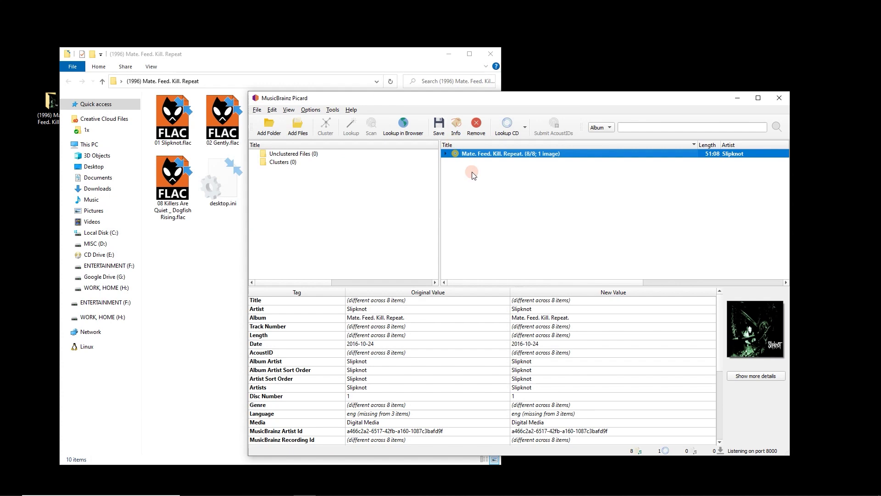
pyautogui.click(311, 109)
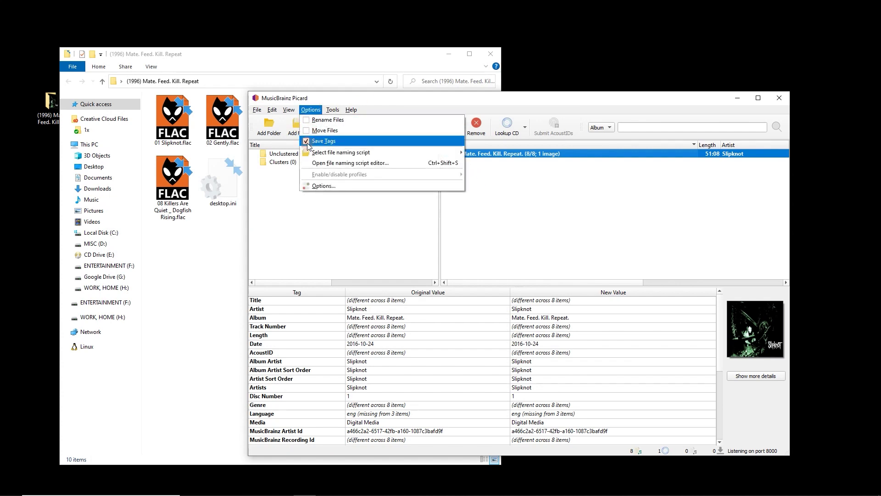
# Step: Move the Picard window aside and delete folder.jpg from the album folder
pyautogui.moveTo(363, 98); pyautogui.dragTo(464, 83)
pyautogui.click(283, 204)
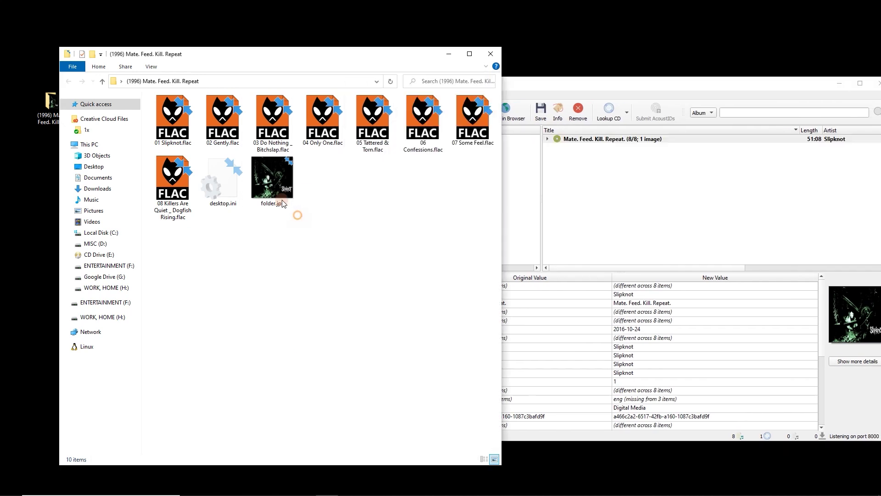
pyautogui.press('Delete')
# Step: Save the Mate. Feed. Kill. Repeat. album and view the FLAC files' embedded cover art in the album folder
pyautogui.click(609, 202)
pyautogui.click(564, 138)
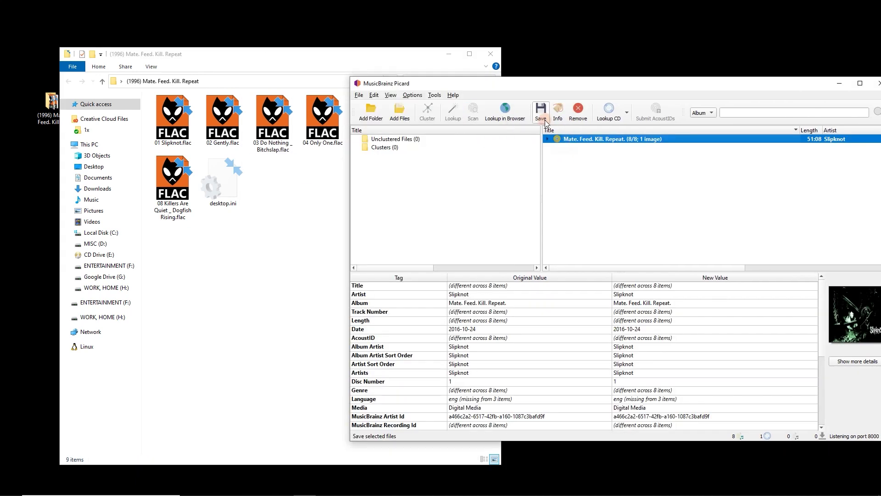
pyautogui.click(542, 119)
pyautogui.click(290, 198)
pyautogui.click(174, 134)
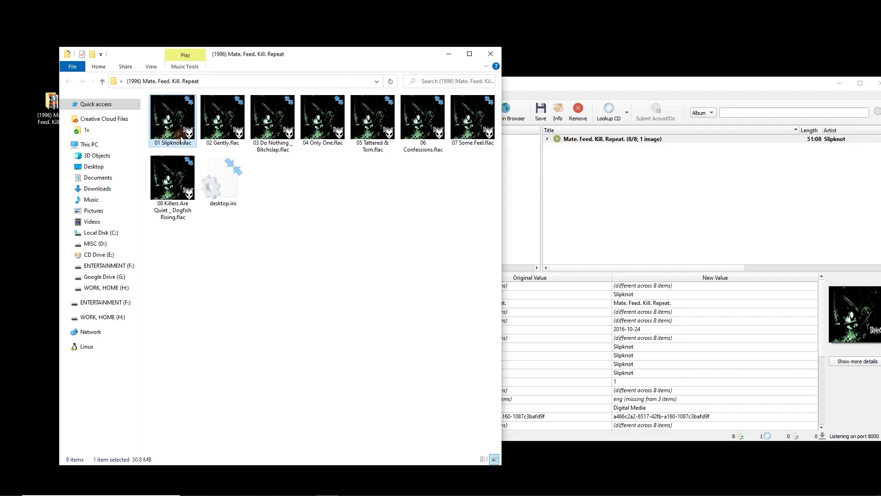
pyautogui.click(368, 220)
# Step: Enable saving cover images as separate files in the cover art options
pyautogui.click(412, 95)
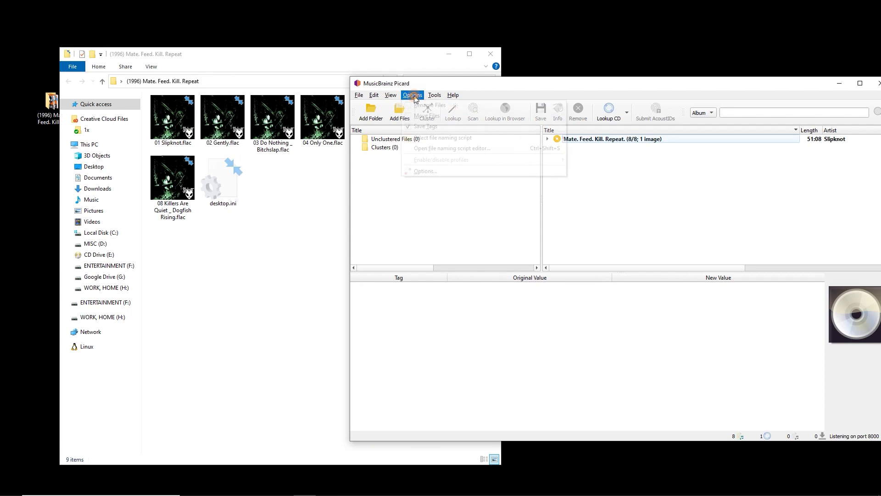
pyautogui.click(433, 169)
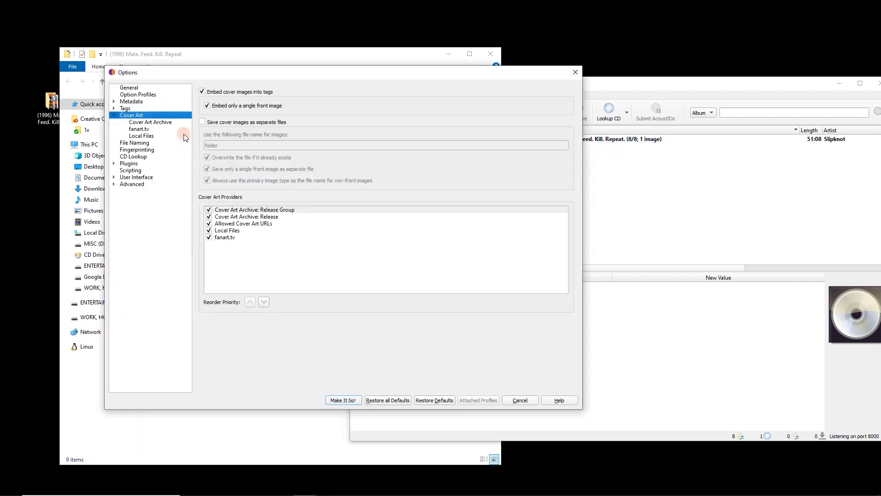
pyautogui.click(202, 122)
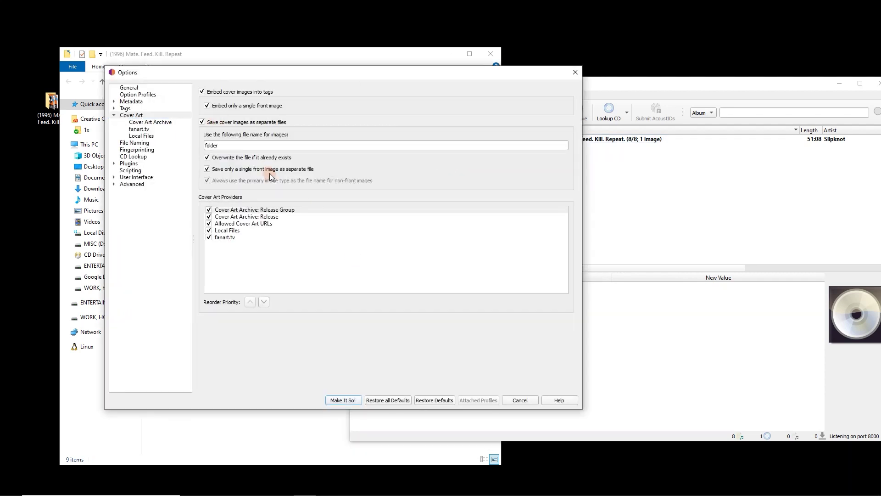
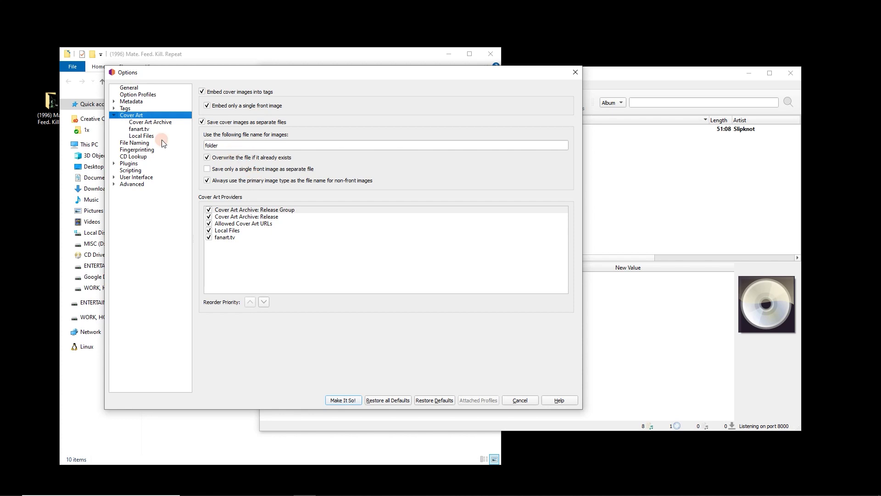
# Step: Turn off limiting Cover Art Archive downloads to selected image types, apply the options, and refresh the Mate. Feed. Kill. Repeat. album
pyautogui.click(156, 121)
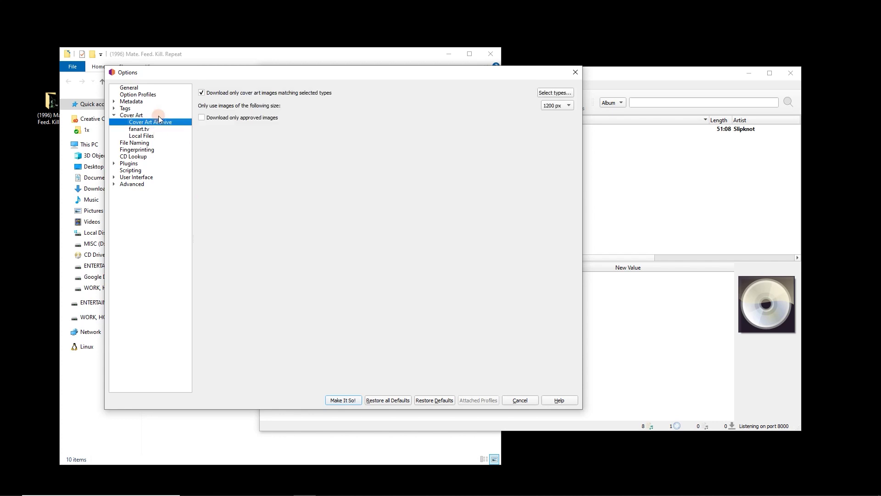
pyautogui.click(541, 92)
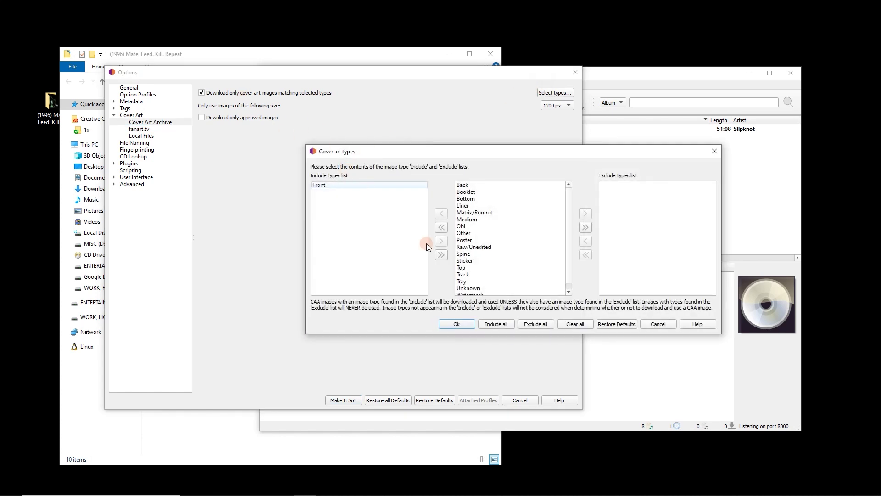
pyautogui.click(456, 323)
pyautogui.click(344, 400)
pyautogui.rightClick(520, 129)
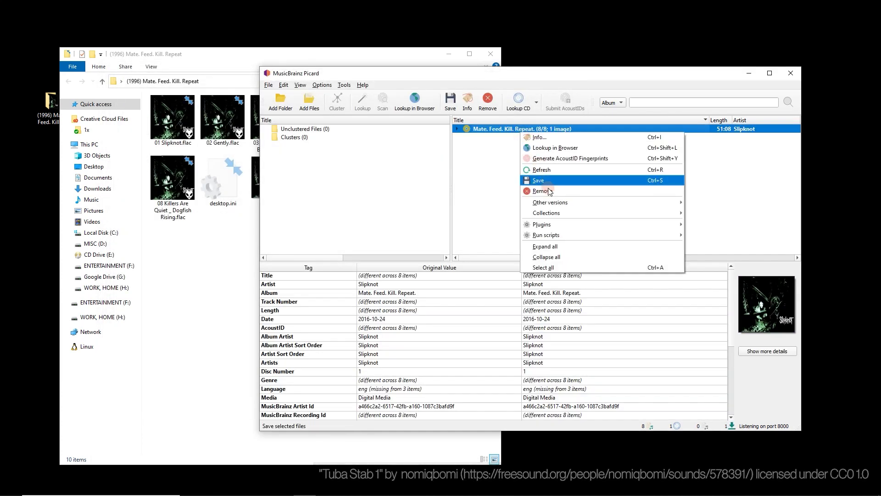
pyautogui.click(542, 170)
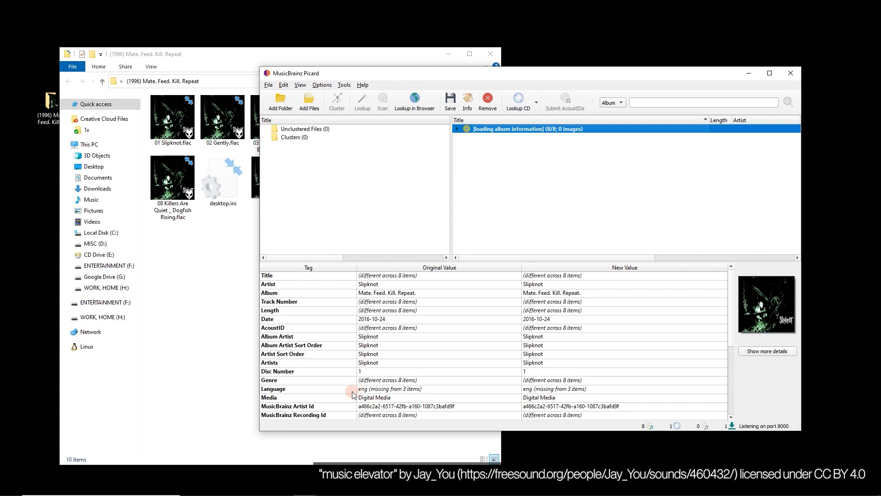
# Step: Check the Cover Art Archive download settings in the options and close them
pyautogui.click(322, 85)
pyautogui.click(346, 157)
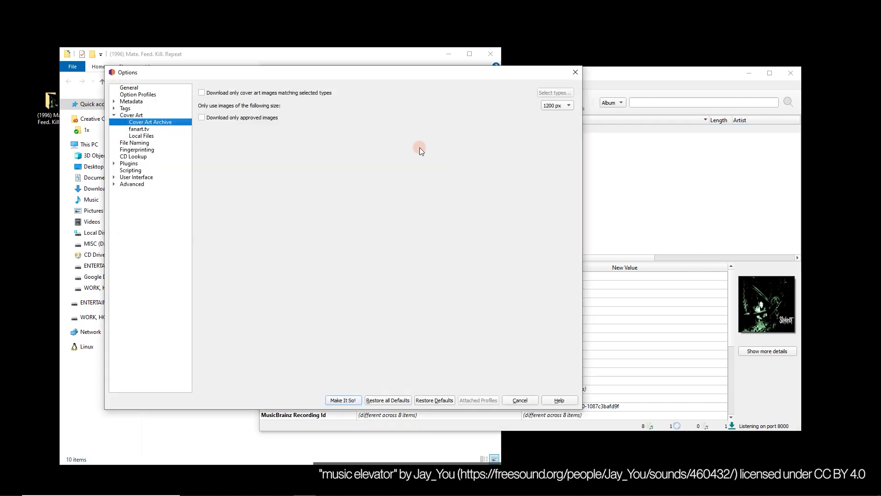
pyautogui.click(575, 73)
# Step: Save the refreshed Mate. Feed. Kill. Repeat. album and view the image files in its folder
pyautogui.click(501, 130)
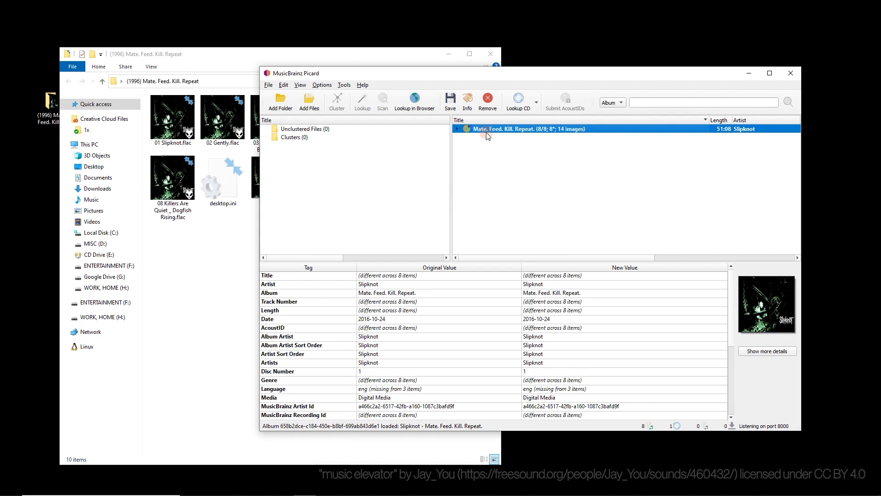
pyautogui.click(451, 102)
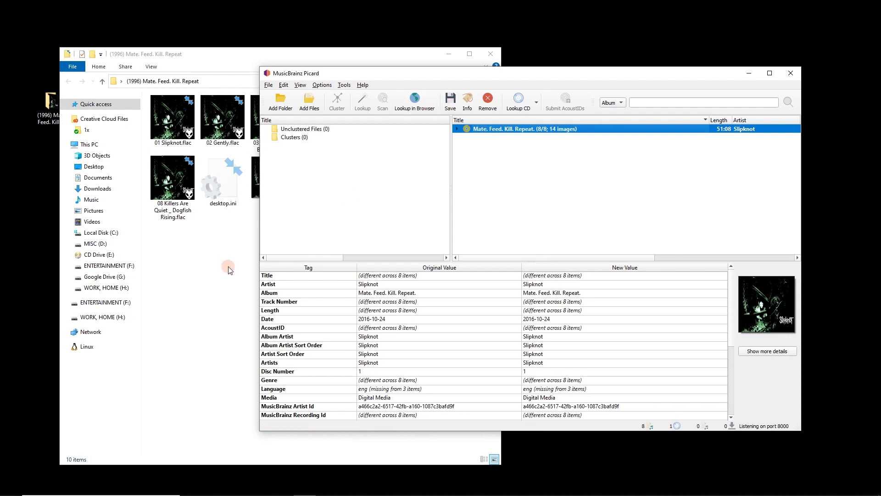
pyautogui.click(245, 64)
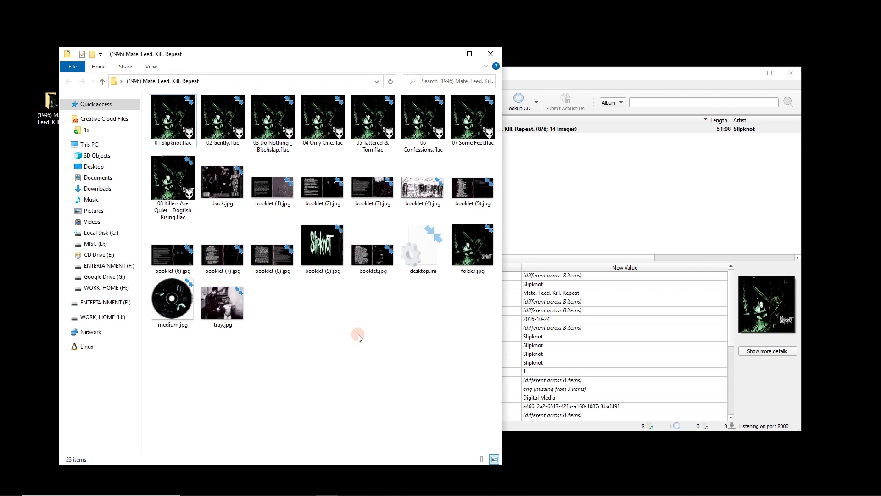
# Step: Examine the saved back, booklet, medium and tray image files in the Mate. Feed. Kill. Repeat folder
pyautogui.click(271, 191)
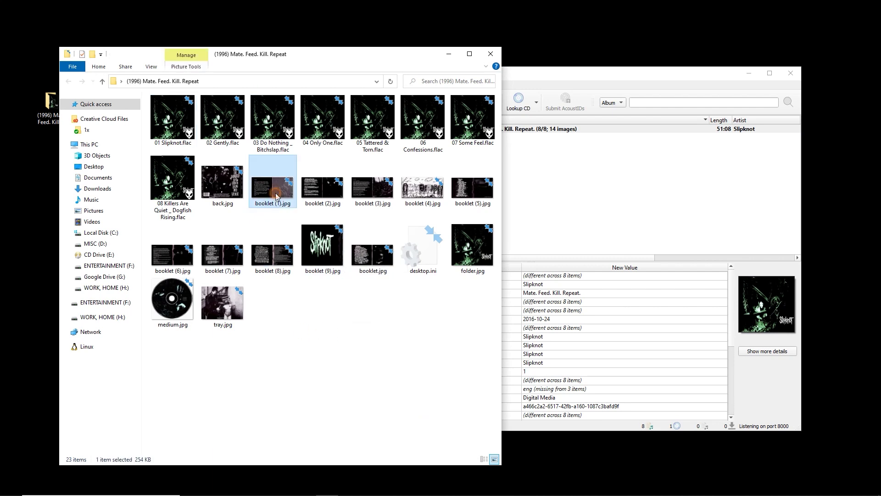
pyautogui.keyDown('shift'); pyautogui.click(225, 315); pyautogui.keyUp('shift')
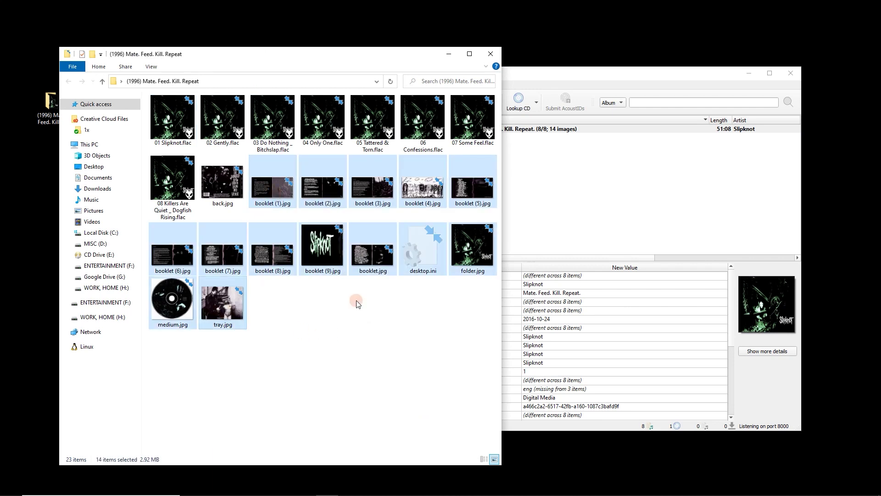
pyautogui.click(358, 304)
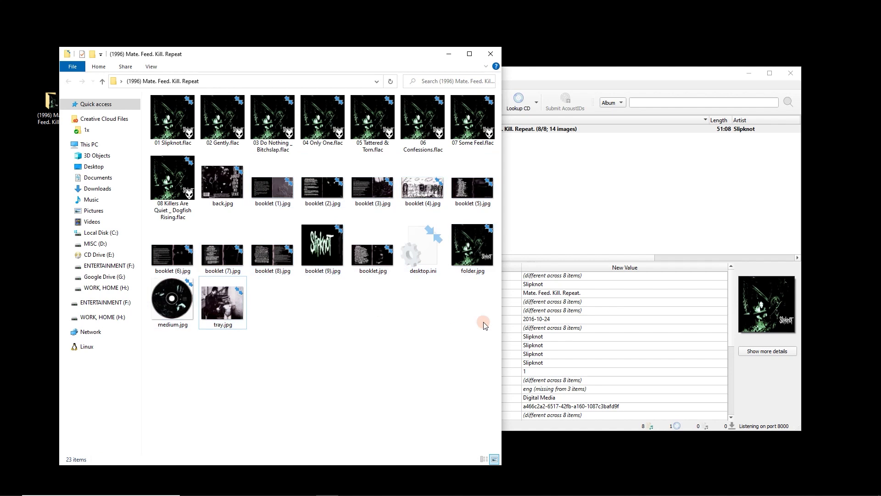
pyautogui.moveTo(484, 324); pyautogui.dragTo(199, 156)
pyautogui.click(362, 294)
pyautogui.press('Left')
pyautogui.press('Left')
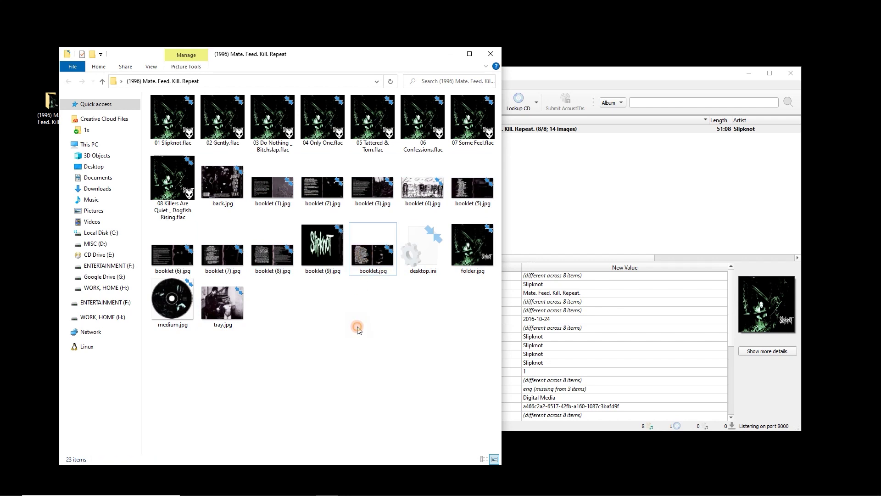
pyautogui.click(181, 300)
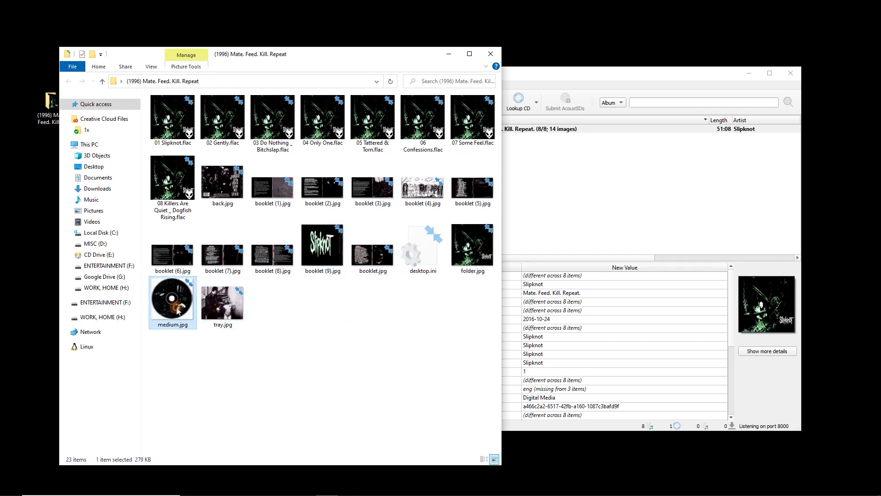
pyautogui.click(225, 262)
pyautogui.click(370, 208)
# Step: Delete all image files from the album folder, keeping only the eight FLAC tracks
pyautogui.moveTo(494, 349); pyautogui.dragTo(200, 156)
pyautogui.press('Delete')
pyautogui.moveTo(363, 281); pyautogui.dragTo(211, 176)
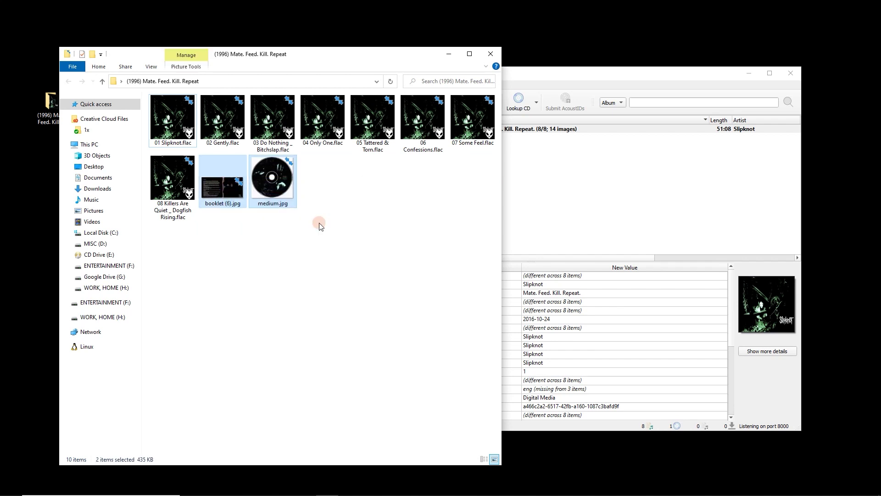
pyautogui.press('Delete')
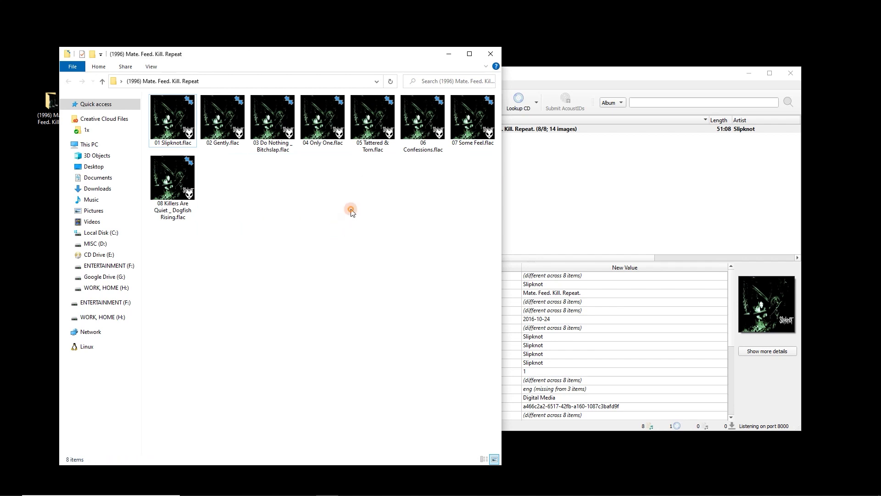
# Step: Limit Cover Art Archive downloads to selected image types, apply the options, and save the Mate. Feed. Kill. Repeat. album without refreshing it
pyautogui.click(540, 171)
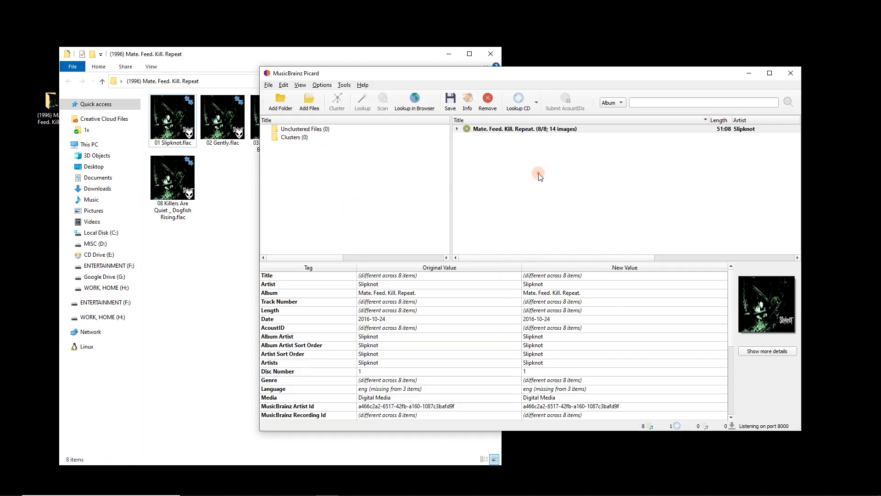
pyautogui.click(490, 130)
pyautogui.click(331, 86)
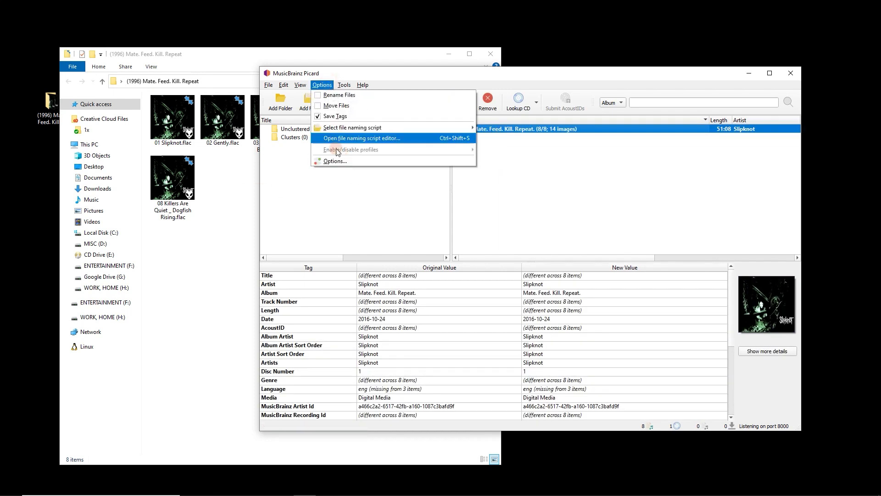
pyautogui.click(338, 160)
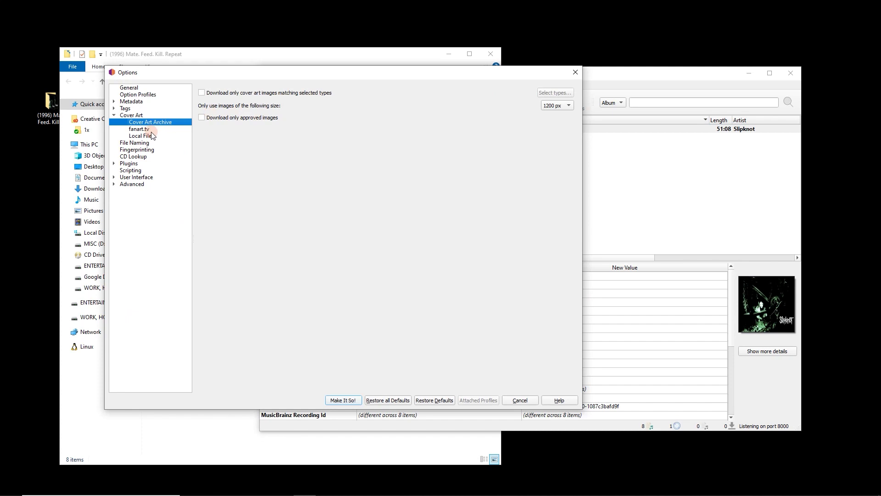
pyautogui.click(225, 94)
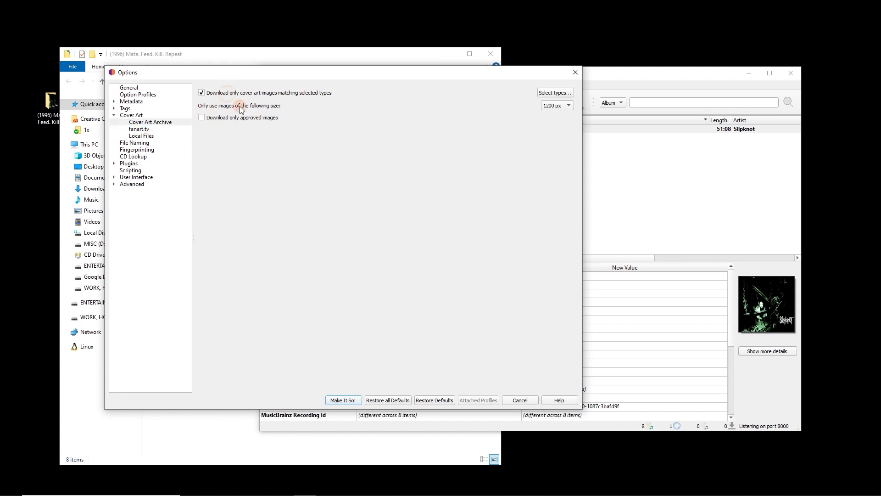
pyautogui.click(343, 401)
pyautogui.click(500, 128)
pyautogui.hotkey('ctrl', 's')
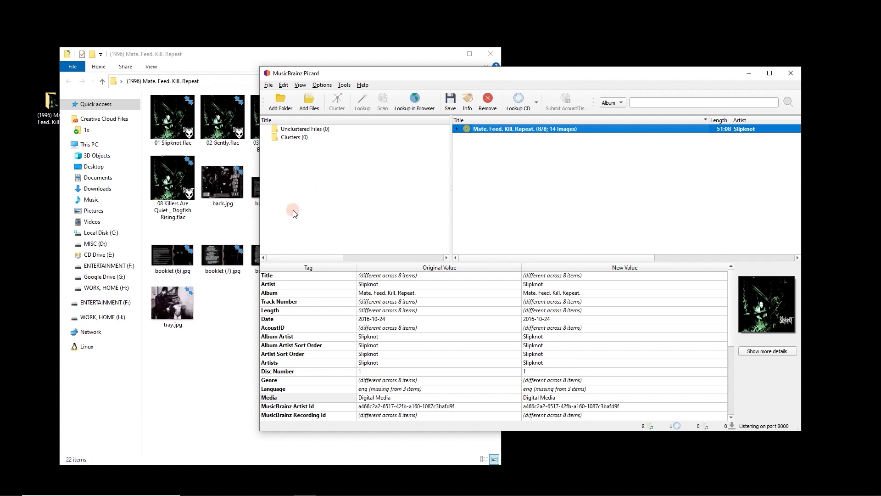
# Step: Check the Cover Art Archive download settings in the options and close them without changes
pyautogui.click(314, 86)
pyautogui.click(343, 168)
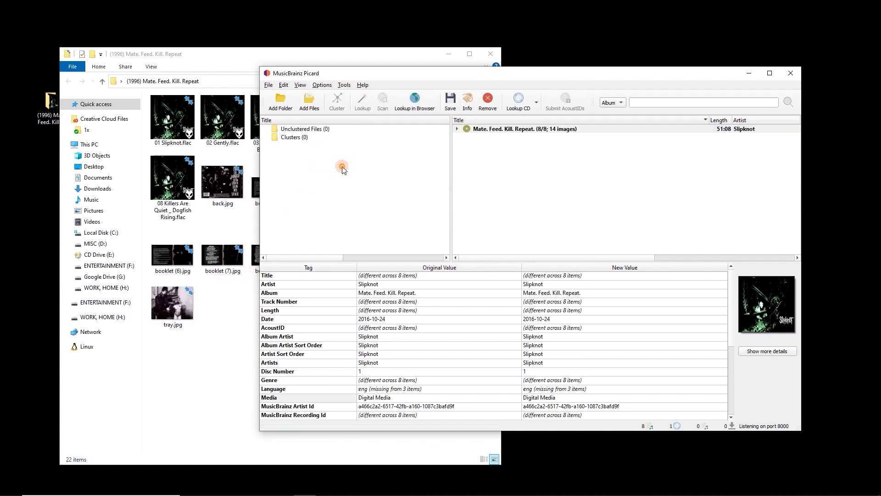
pyautogui.click(323, 85)
pyautogui.click(324, 161)
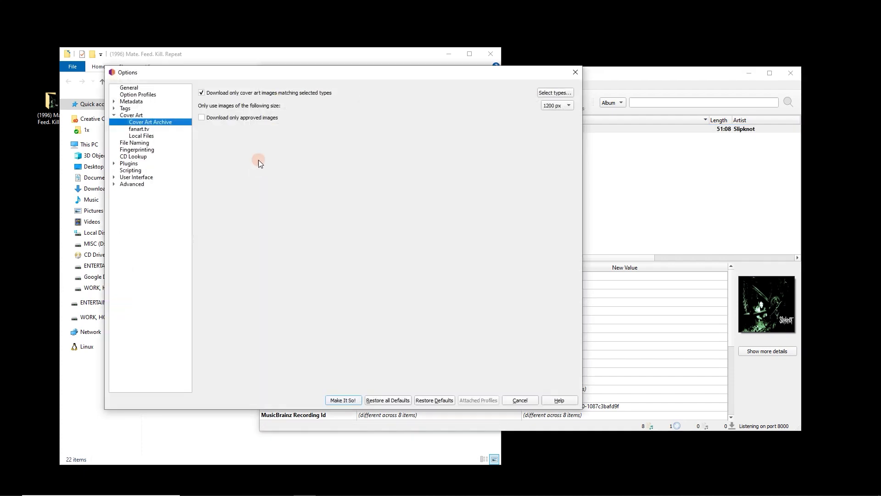
pyautogui.click(519, 399)
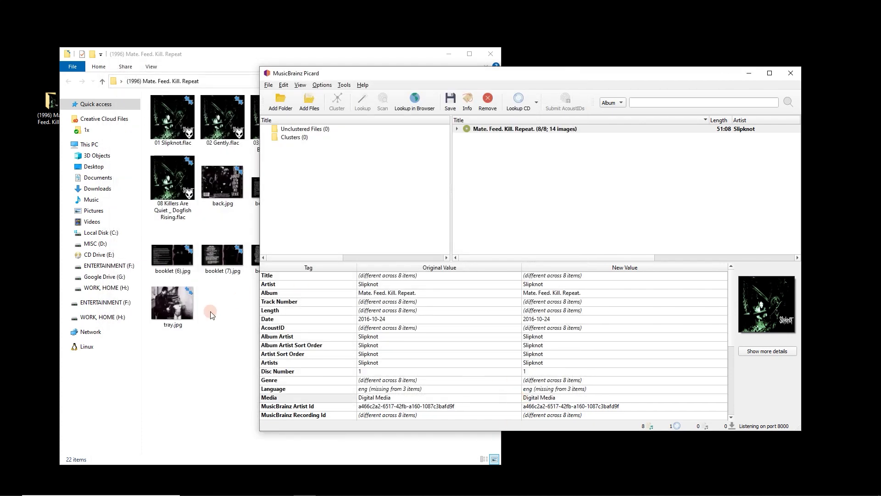
# Step: Delete the newly saved images, from back.jpg to tray.jpg, from the album folder
pyautogui.click(211, 315)
pyautogui.click(223, 183)
pyautogui.keyDown('shift'); pyautogui.click(173, 303); pyautogui.keyUp('shift')
pyautogui.click(537, 185)
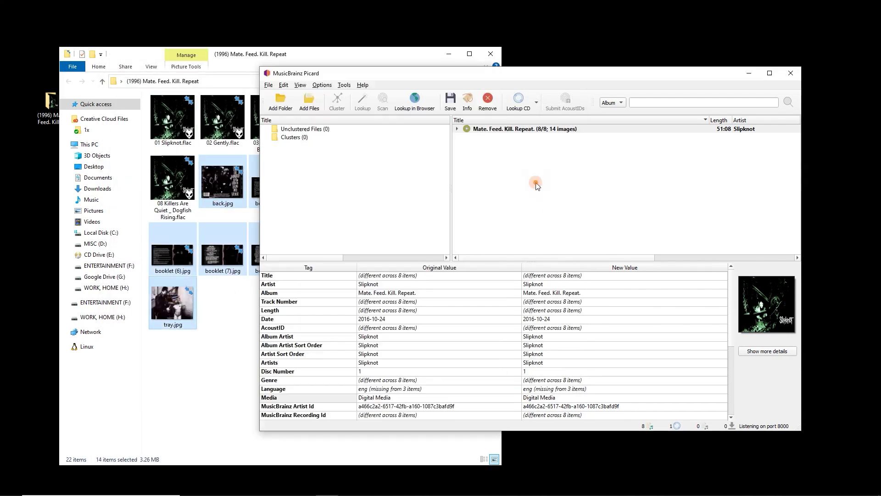
# Step: Refresh and save the Mate. Feed. Kill. Repeat. album, and check folder.jpg in the album folder
pyautogui.rightClick(518, 129)
pyautogui.click(537, 161)
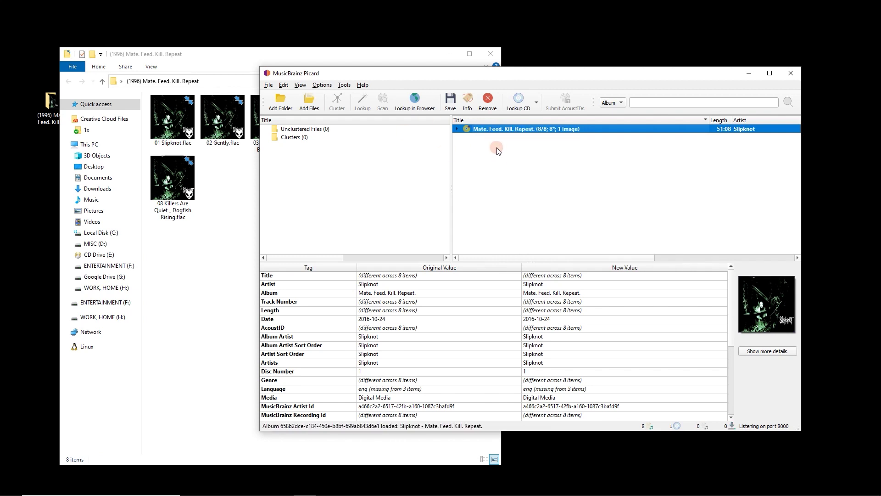
pyautogui.click(450, 109)
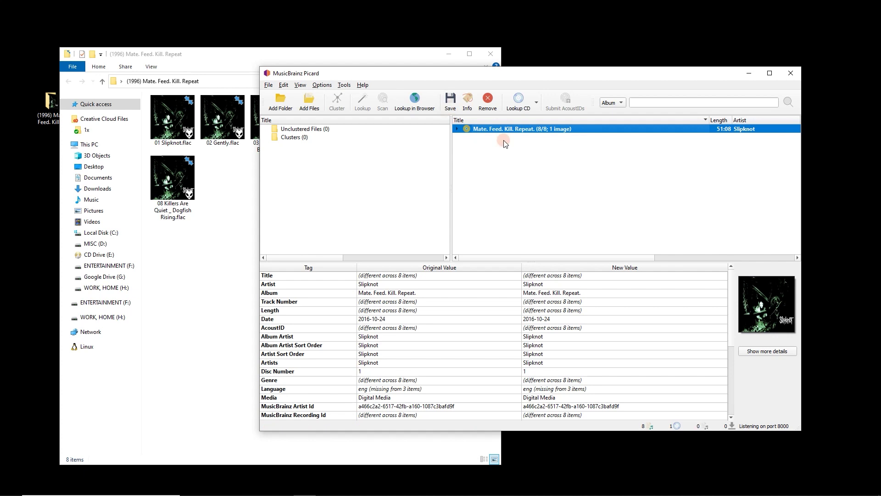
pyautogui.click(503, 144)
pyautogui.click(208, 224)
pyautogui.click(217, 197)
pyautogui.click(522, 194)
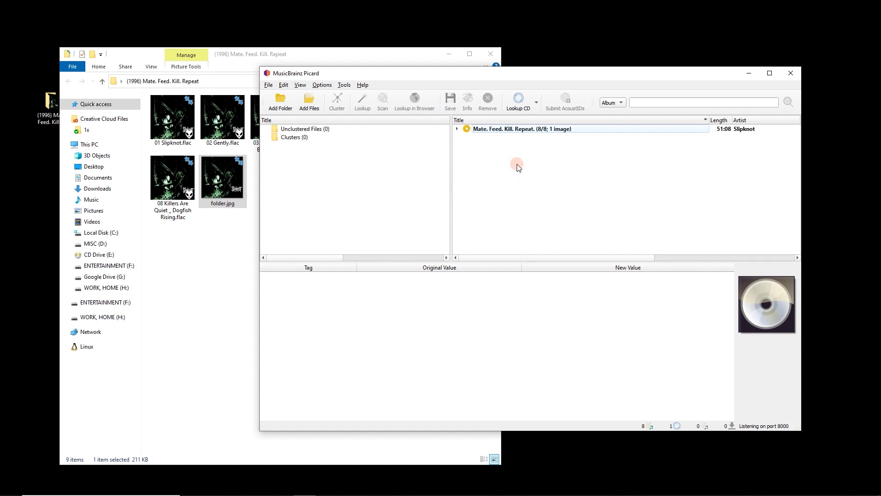
# Step: Remove the Mate. Feed. Kill. Repeat. album from Picard and load its desktop folder again
pyautogui.click(502, 133)
pyautogui.press('Delete')
pyautogui.click(49, 115)
pyautogui.moveTo(49, 114); pyautogui.dragTo(482, 163)
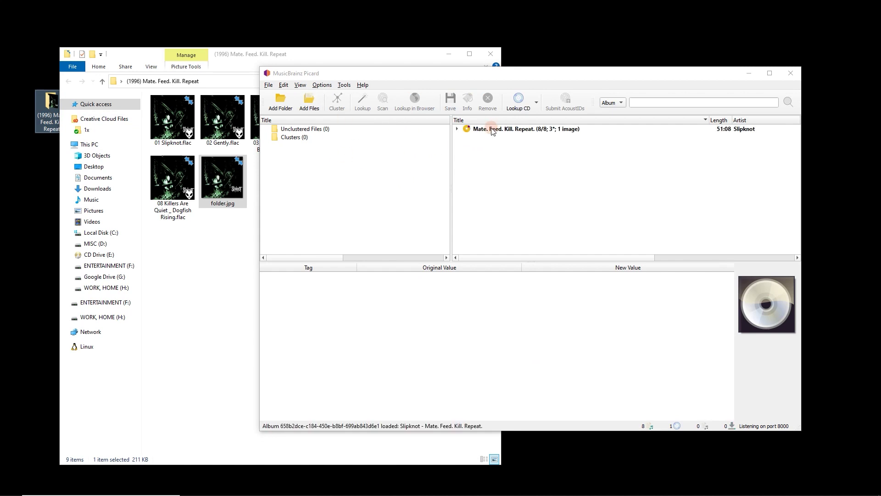
pyautogui.click(493, 130)
pyautogui.click(454, 108)
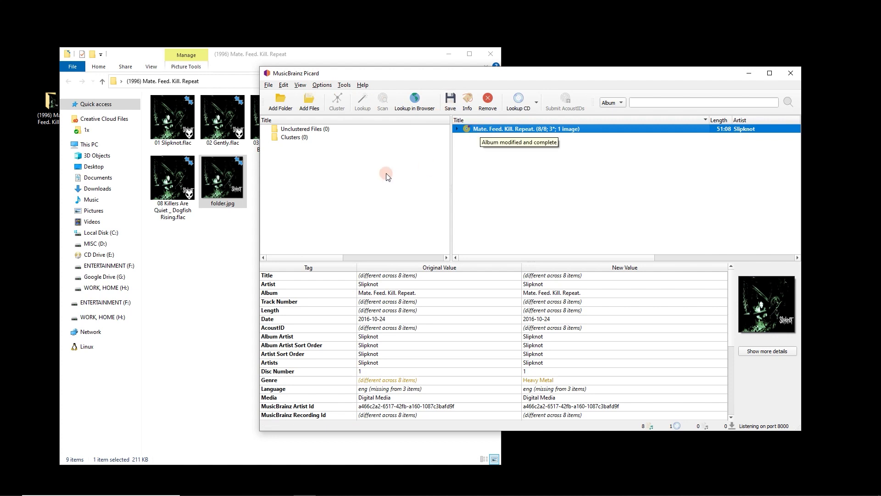
pyautogui.click(48, 108)
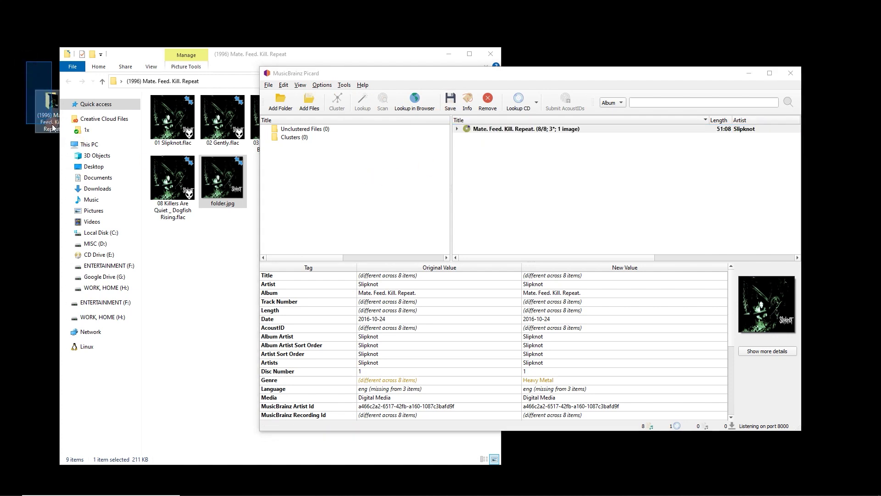
pyautogui.moveTo(48, 108); pyautogui.dragTo(397, 147)
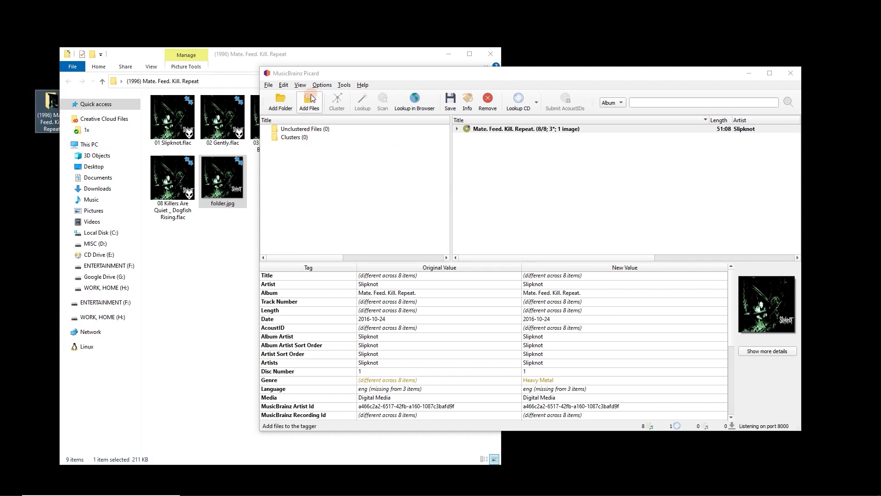
pyautogui.click(322, 85)
pyautogui.click(441, 75)
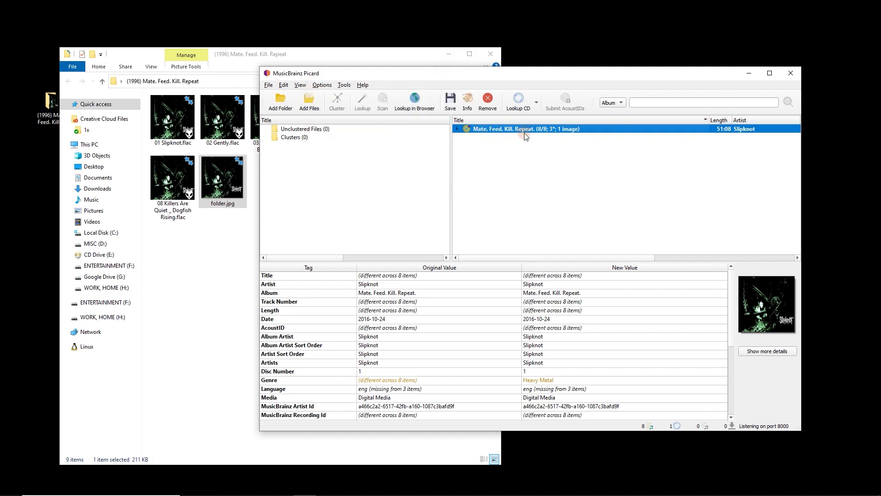
pyautogui.click(344, 85)
pyautogui.click(346, 143)
pyautogui.click(516, 149)
# Step: View the album's artwork details, inspect the cover's image type, and close the album information
pyautogui.click(493, 131)
pyautogui.click(767, 351)
pyautogui.click(533, 213)
pyautogui.click(431, 161)
pyautogui.click(462, 200)
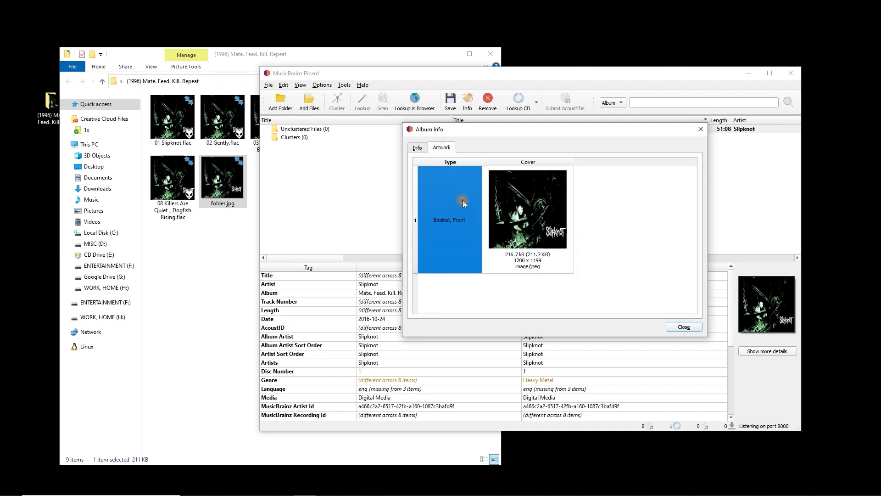
pyautogui.click(680, 326)
# Step: Toggle the cover image setting on the main Cover Art options page, apply the options, and refresh the album
pyautogui.click(322, 85)
pyautogui.click(352, 158)
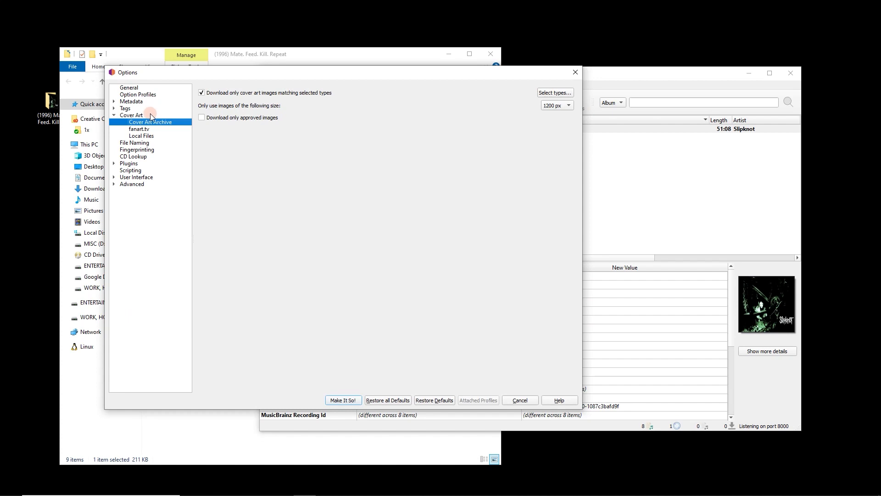
pyautogui.click(150, 114)
pyautogui.click(250, 122)
pyautogui.click(347, 398)
pyautogui.rightClick(477, 138)
pyautogui.click(503, 167)
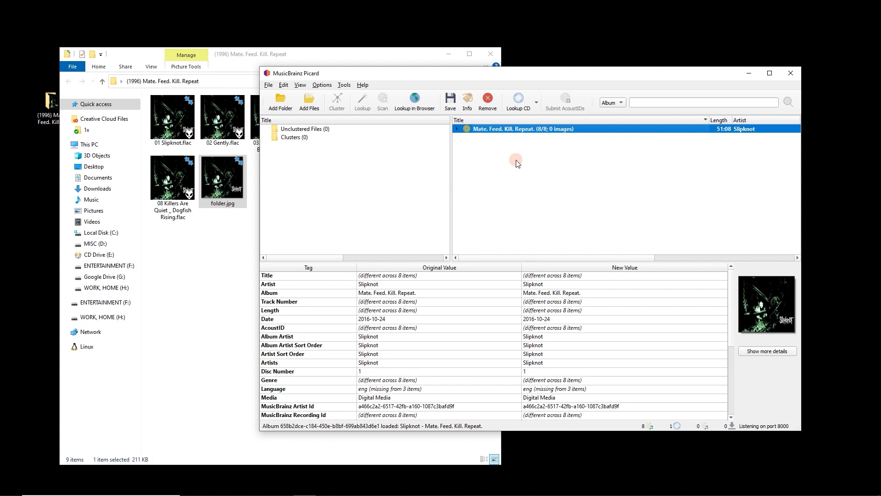
# Step: Save the refreshed Mate. Feed. Kill. Repeat. album and expand its track list
pyautogui.click(419, 151)
pyautogui.click(477, 132)
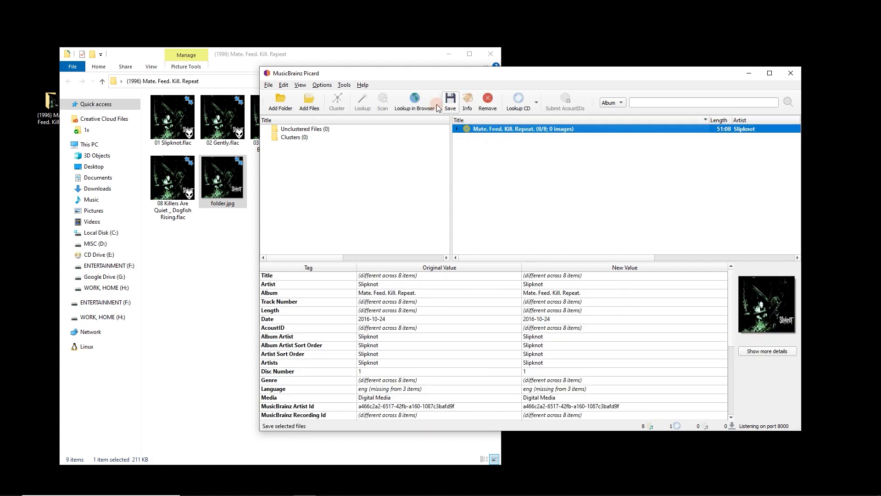
pyautogui.click(451, 102)
pyautogui.click(515, 141)
pyautogui.click(503, 130)
pyautogui.click(459, 128)
# Step: Save the album once more and check the FLAC files' thumbnails in the album folder
pyautogui.click(324, 84)
pyautogui.click(324, 85)
pyautogui.click(324, 85)
pyautogui.click(323, 85)
pyautogui.click(451, 102)
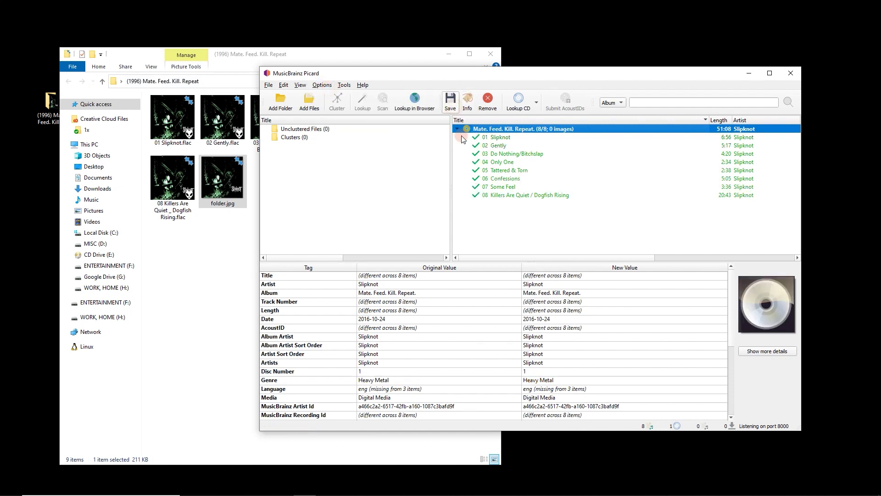
pyautogui.click(258, 233)
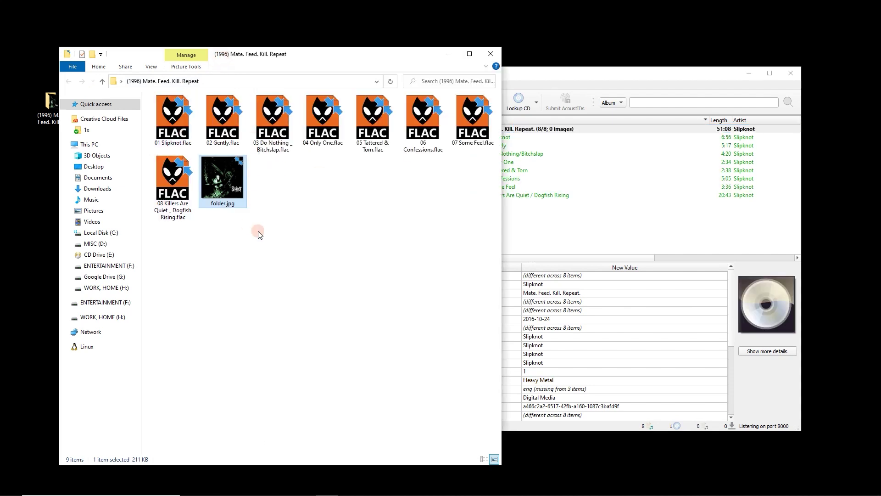
pyautogui.click(258, 234)
# Step: Set folder.jpg from the album folder as the album's cover art, save the album, and check the folder
pyautogui.click(557, 73)
pyautogui.click(511, 129)
pyautogui.moveTo(222, 179); pyautogui.dragTo(780, 320)
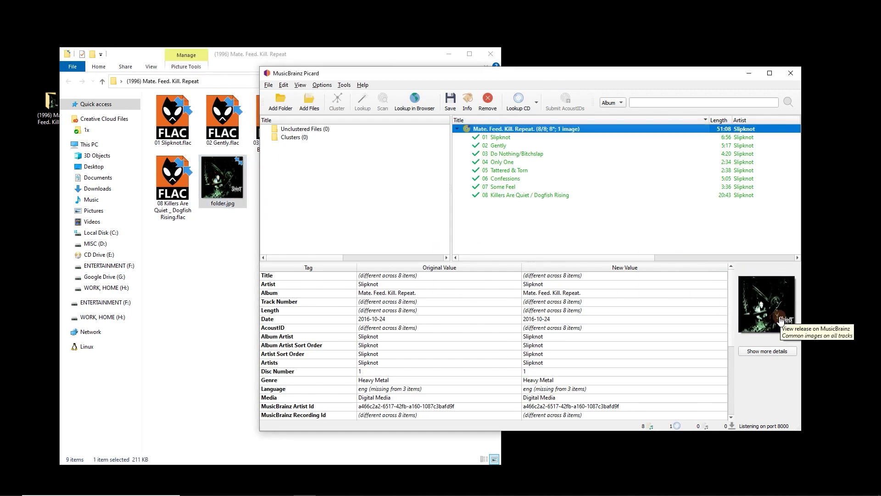
pyautogui.click(449, 105)
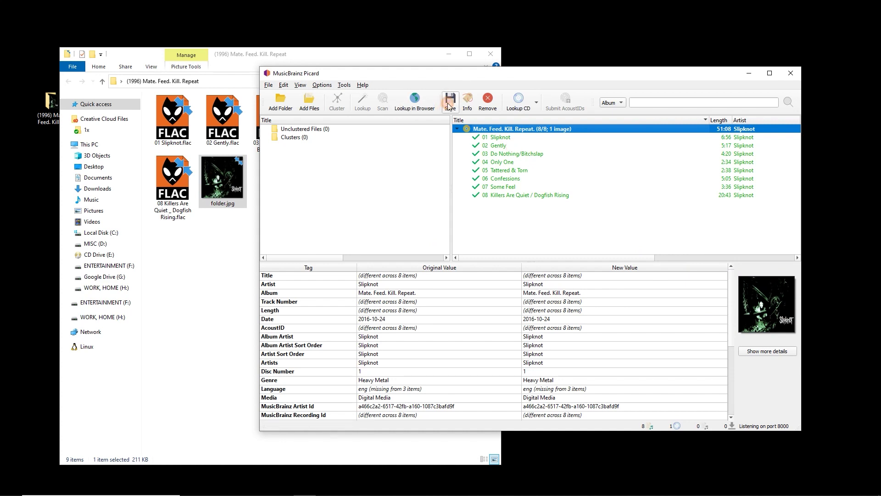
pyautogui.click(217, 250)
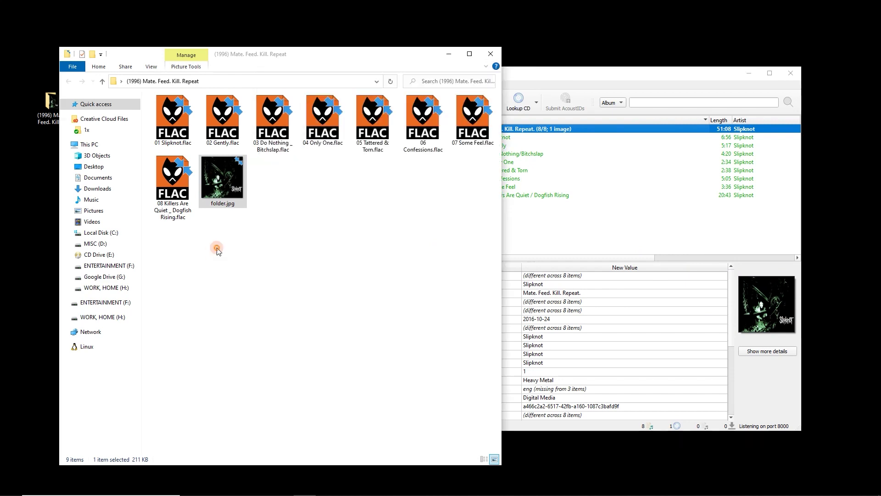
# Step: Open the program's options window
pyautogui.click(629, 195)
pyautogui.click(321, 85)
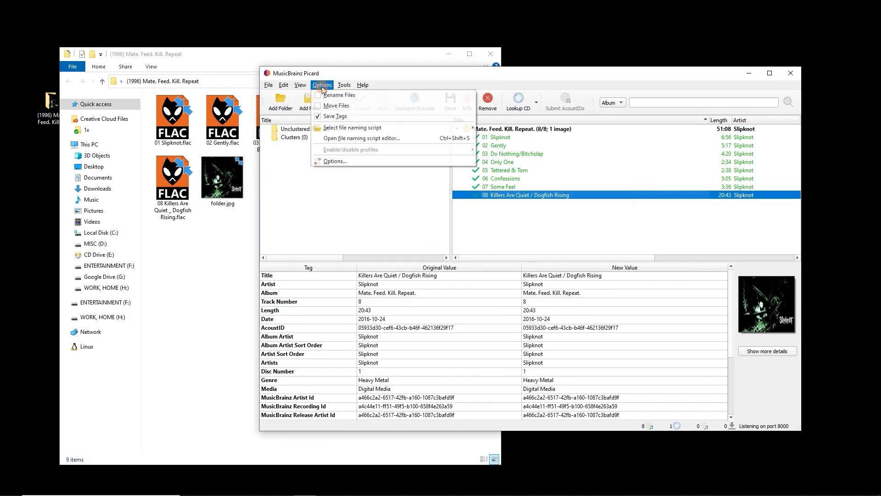
pyautogui.click(335, 161)
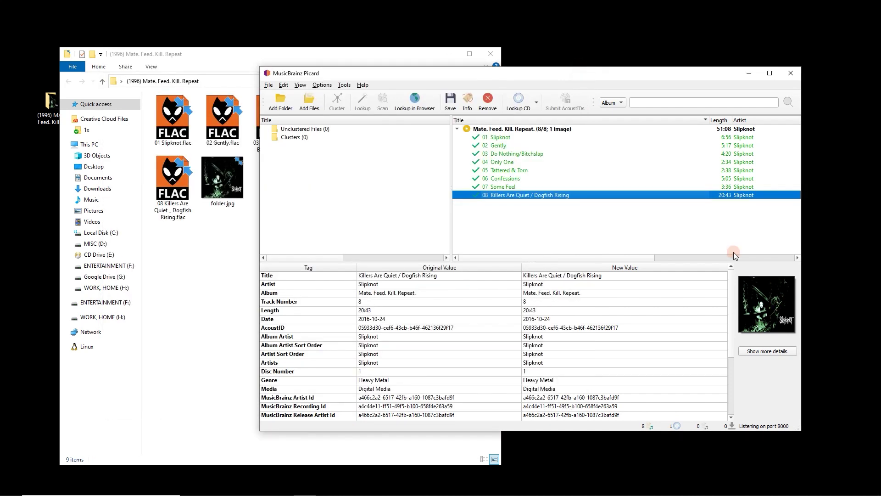
# Step: Try to apply folder.jpg from the album folder as cover art for the whole Mate. Feed. Kill. Repeat. album
pyautogui.click(492, 137)
pyautogui.click(519, 130)
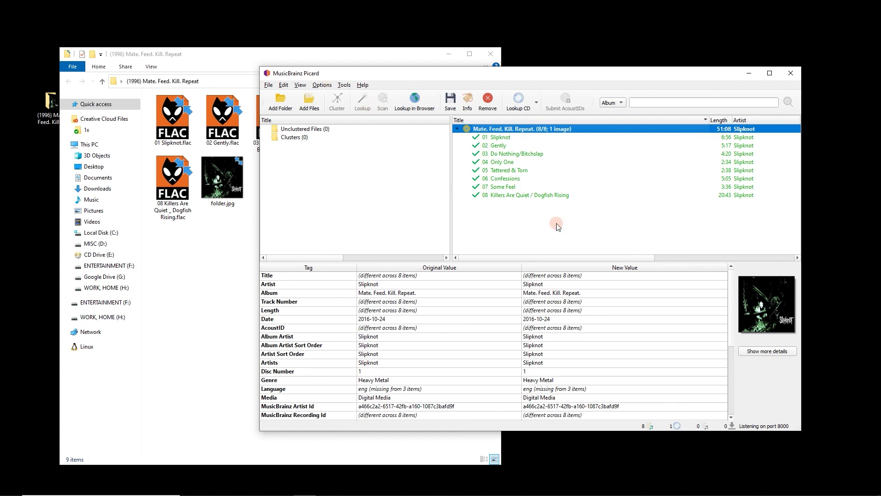
pyautogui.moveTo(225, 181); pyautogui.dragTo(766, 303)
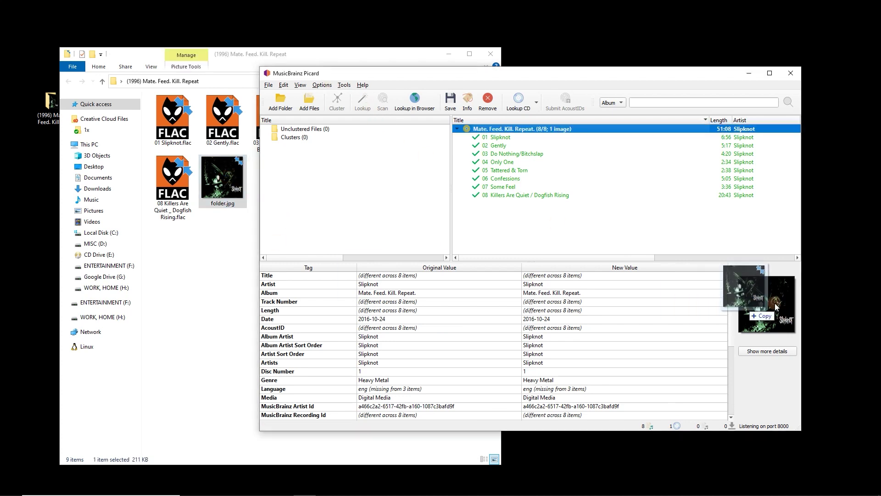
pyautogui.click(225, 215)
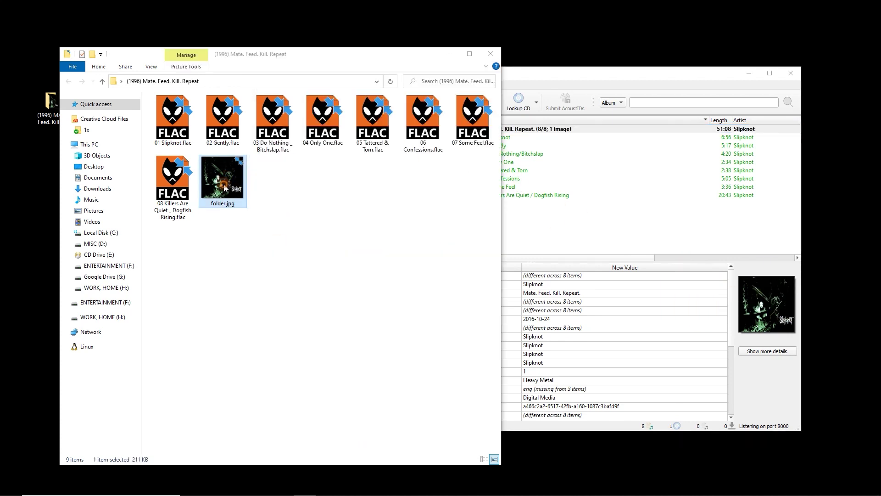
pyautogui.click(580, 213)
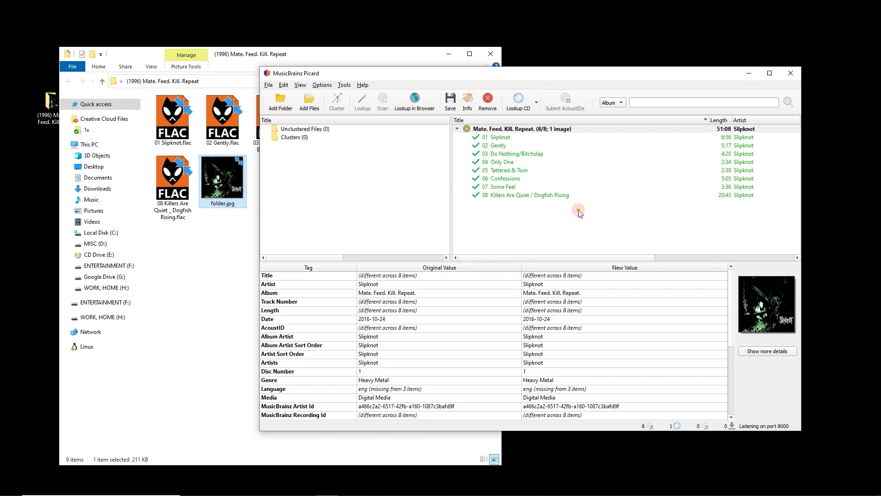
# Step: Look up the Mate. Feed. Kill. Repeat. album in the browser, check its MusicBrainz cover art page, and return to the overview
pyautogui.click(507, 130)
pyautogui.click(422, 105)
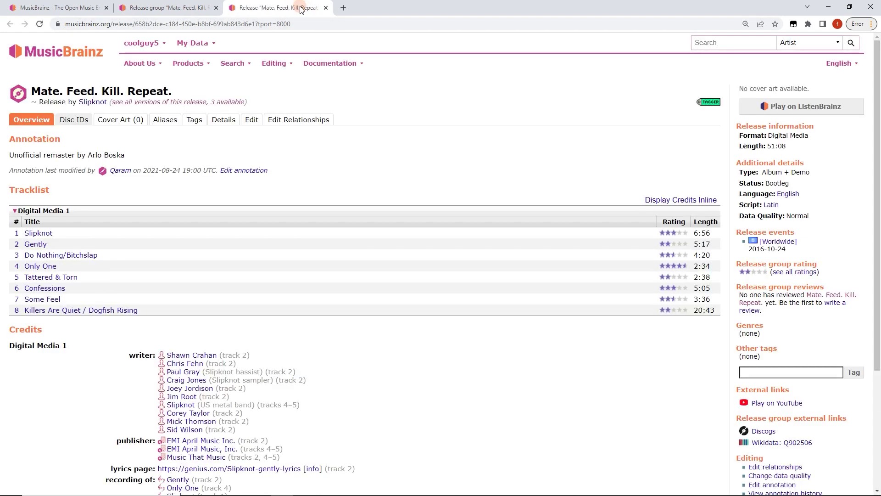
pyautogui.click(125, 122)
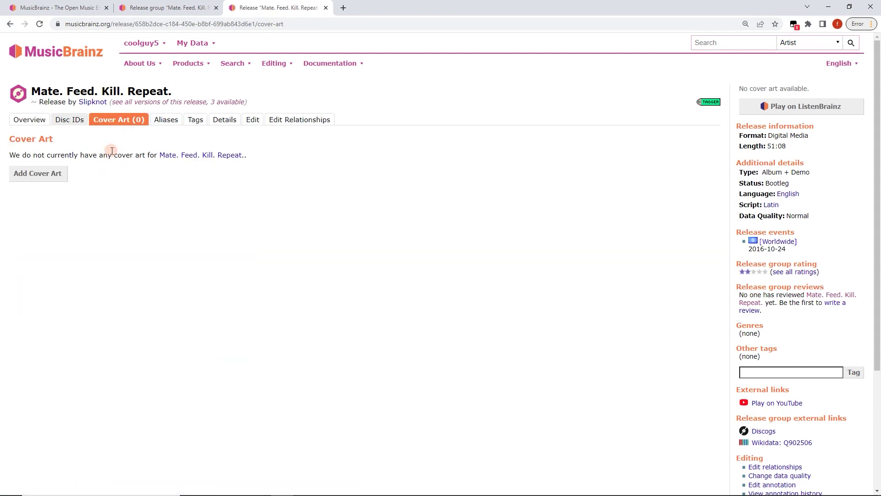
pyautogui.click(10, 24)
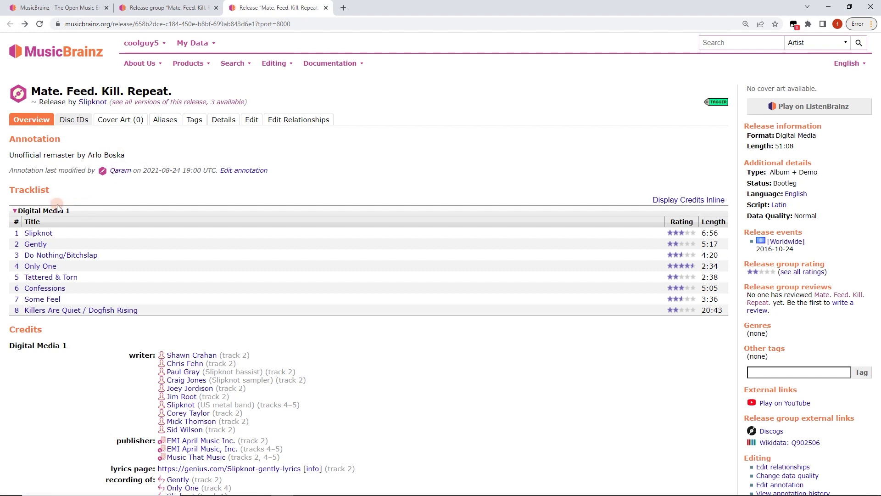
# Step: Examine the release's annotation on the MusicBrainz overview page and return to Picard
pyautogui.moveTo(9, 155); pyautogui.dragTo(130, 157)
pyautogui.click(130, 158)
pyautogui.click(133, 156)
pyautogui.click(827, 10)
pyautogui.click(392, 227)
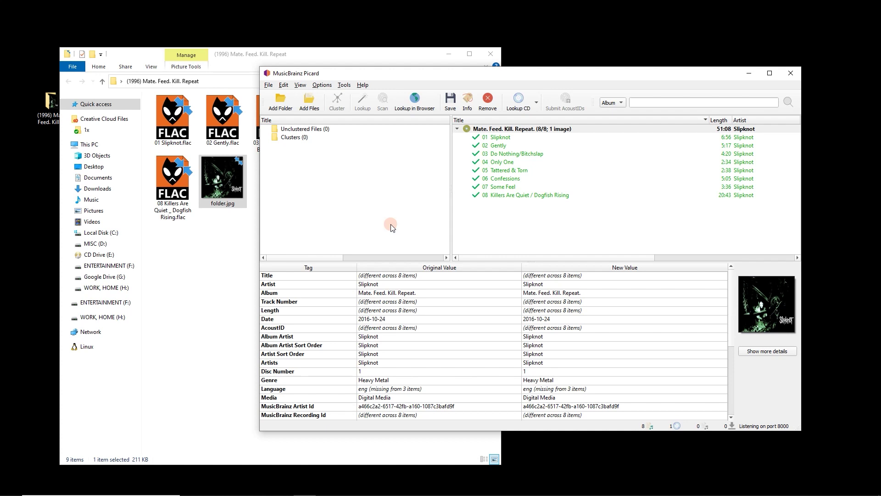
# Step: In the cover art options, switch embedding into tags and saving as separate files on and back off
pyautogui.click(324, 87)
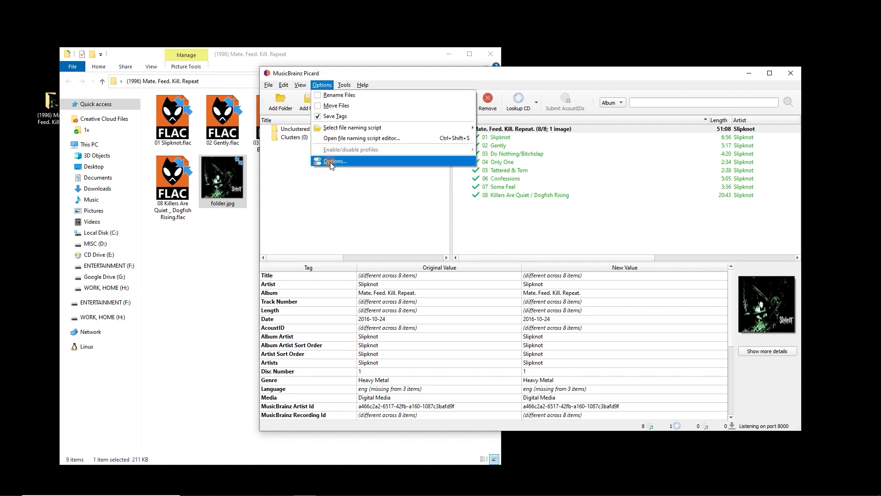
pyautogui.click(334, 162)
pyautogui.click(228, 91)
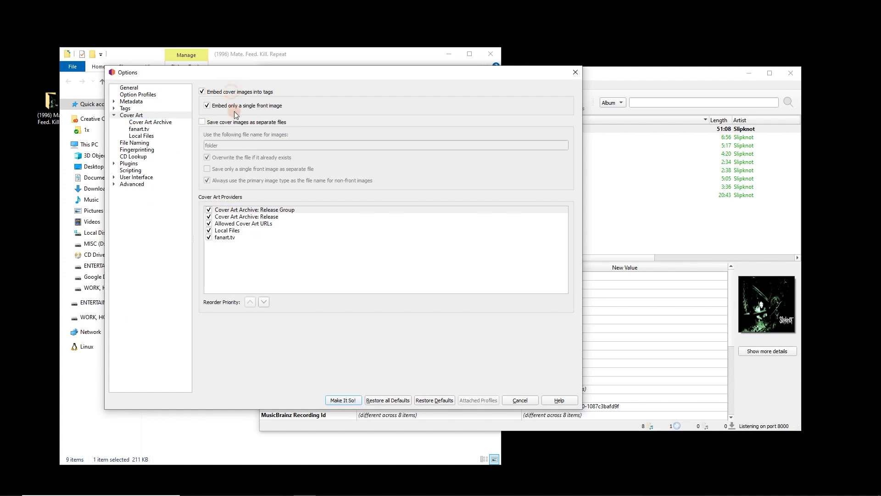
pyautogui.click(233, 122)
pyautogui.click(235, 121)
pyautogui.click(249, 91)
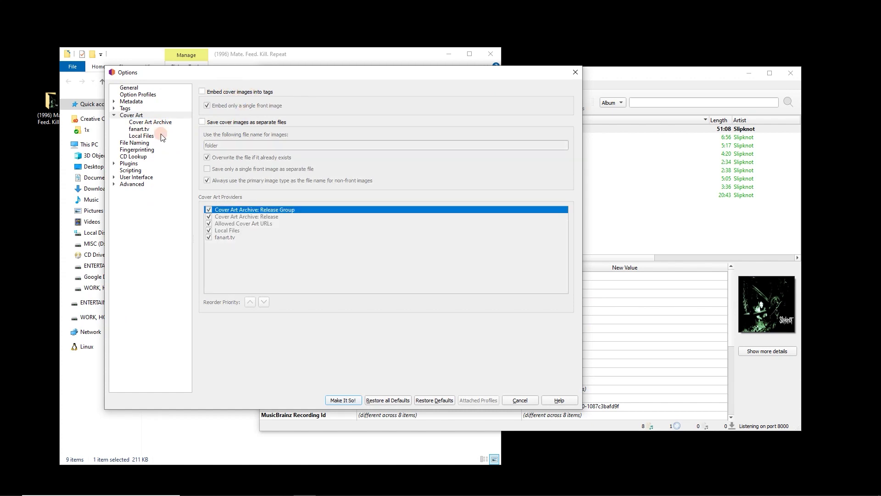
# Step: Review the image size choices in the Cover Art Archive options and close the options without saving
pyautogui.click(152, 122)
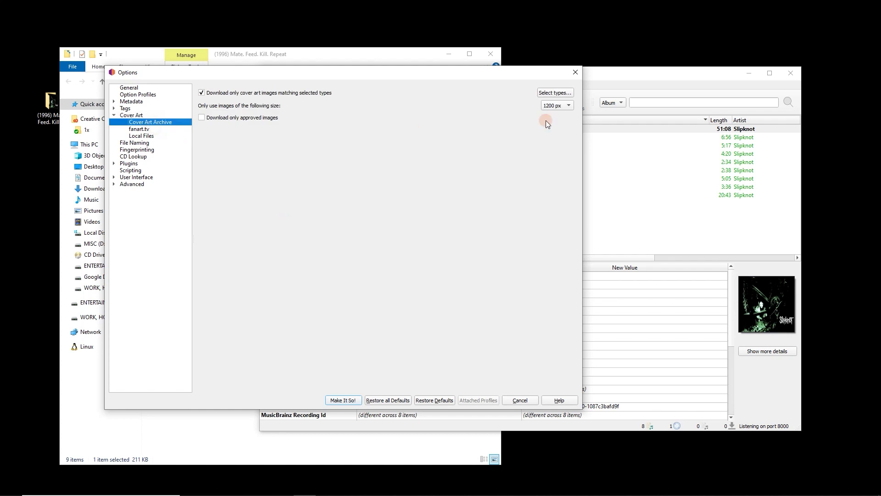
pyautogui.click(574, 107)
pyautogui.click(513, 180)
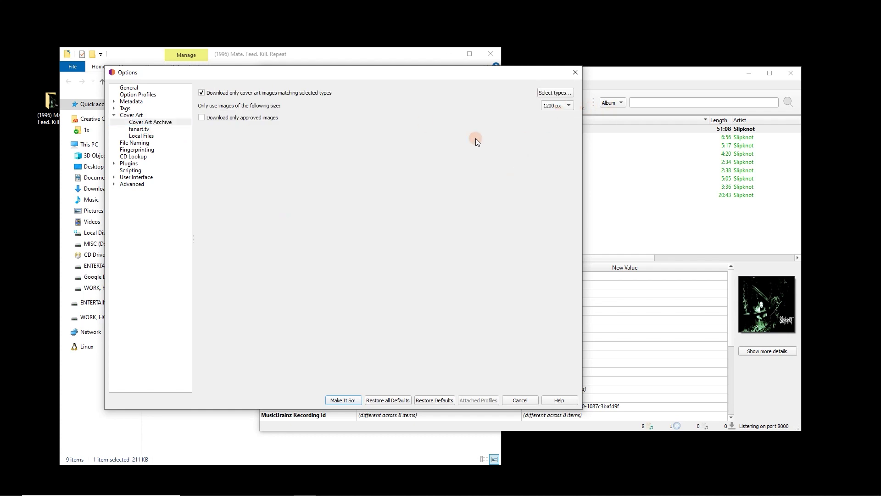
pyautogui.click(575, 72)
pyautogui.click(328, 86)
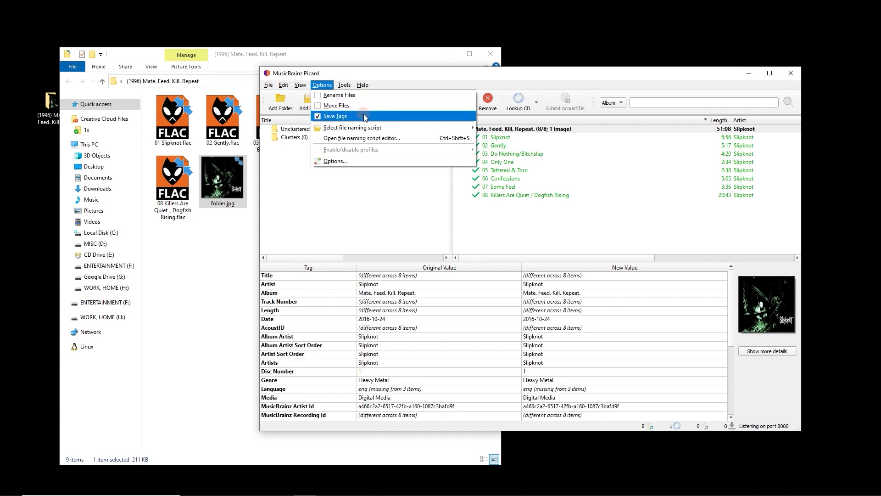
pyautogui.click(443, 79)
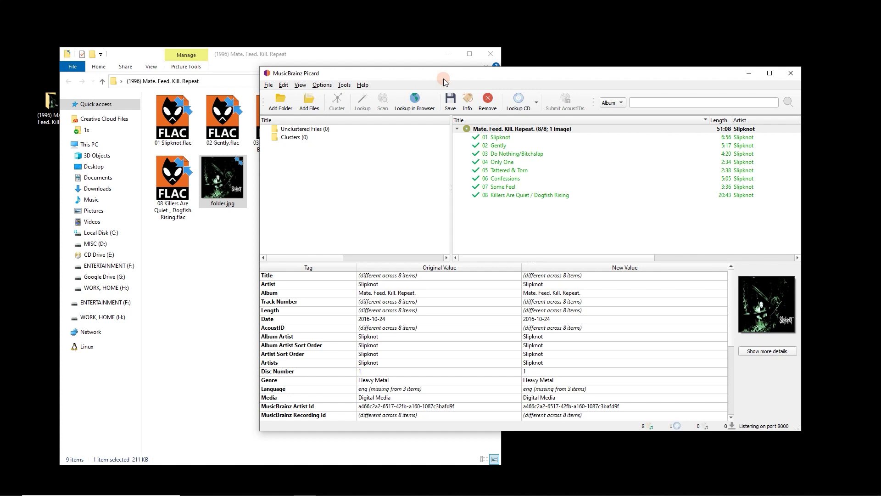